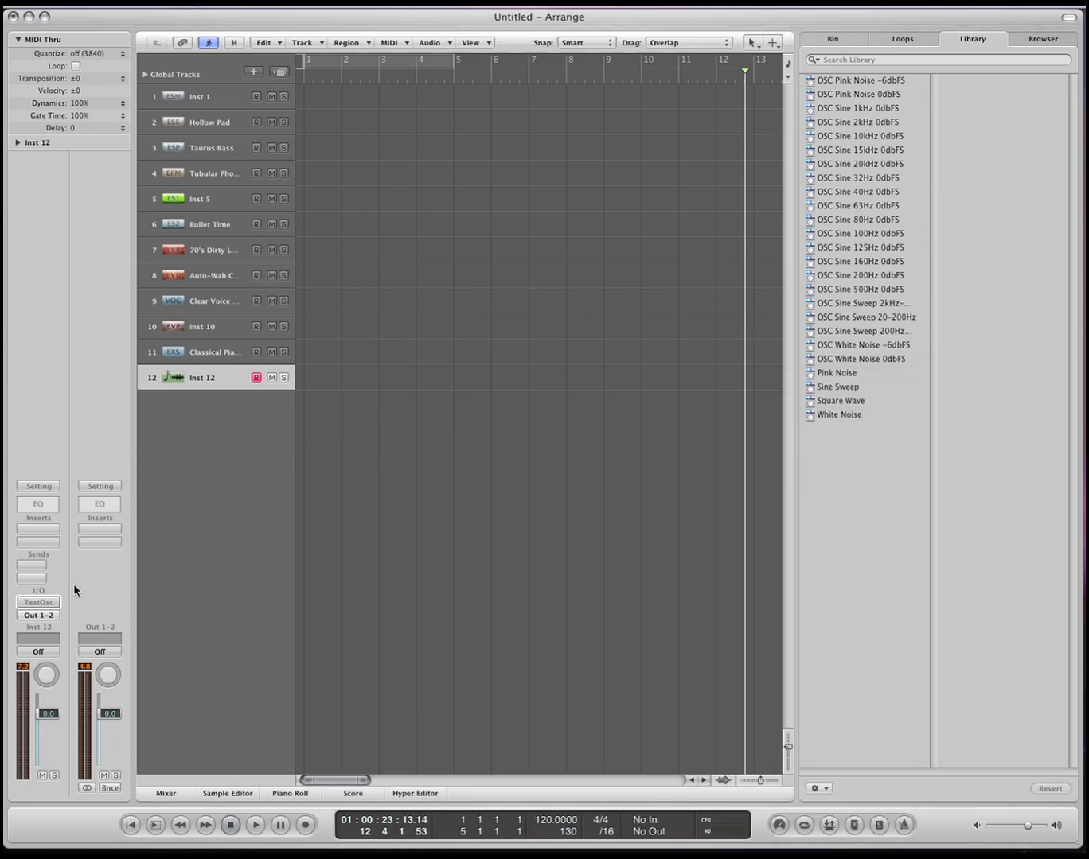
# - Load Sculpture (Modeling Synth) on Inst 12, centre its window, and switch Object 1 off
pyautogui.click(56, 603)
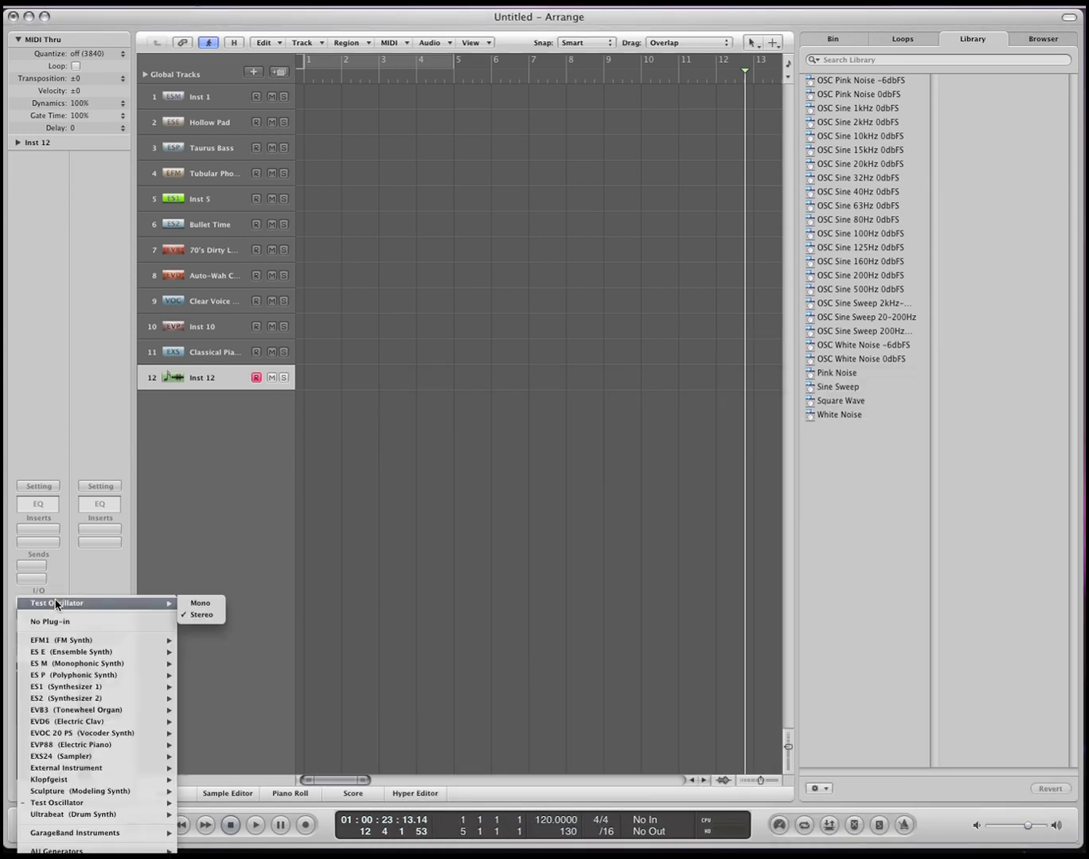
pyautogui.click(128, 791)
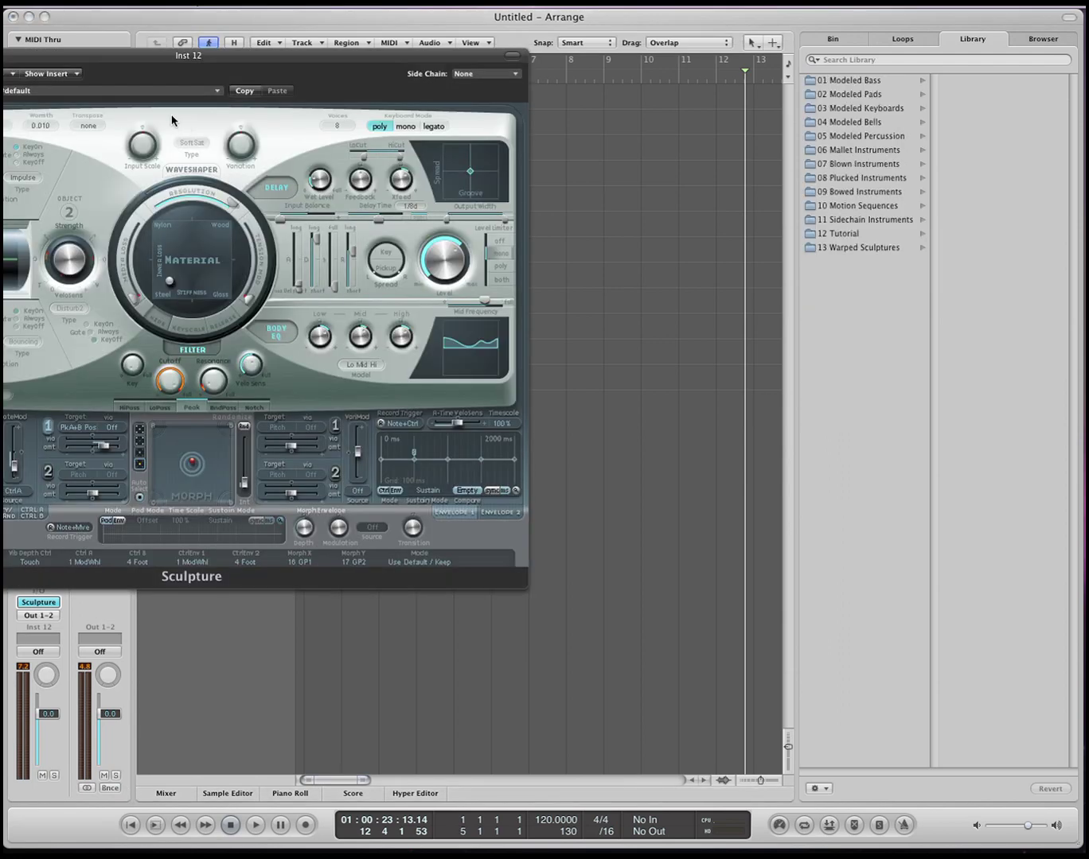
pyautogui.moveTo(144, 55)
pyautogui.mouseDown()
pyautogui.moveTo(441, 143)
pyautogui.moveTo(433, 154)
pyautogui.mouseUp()
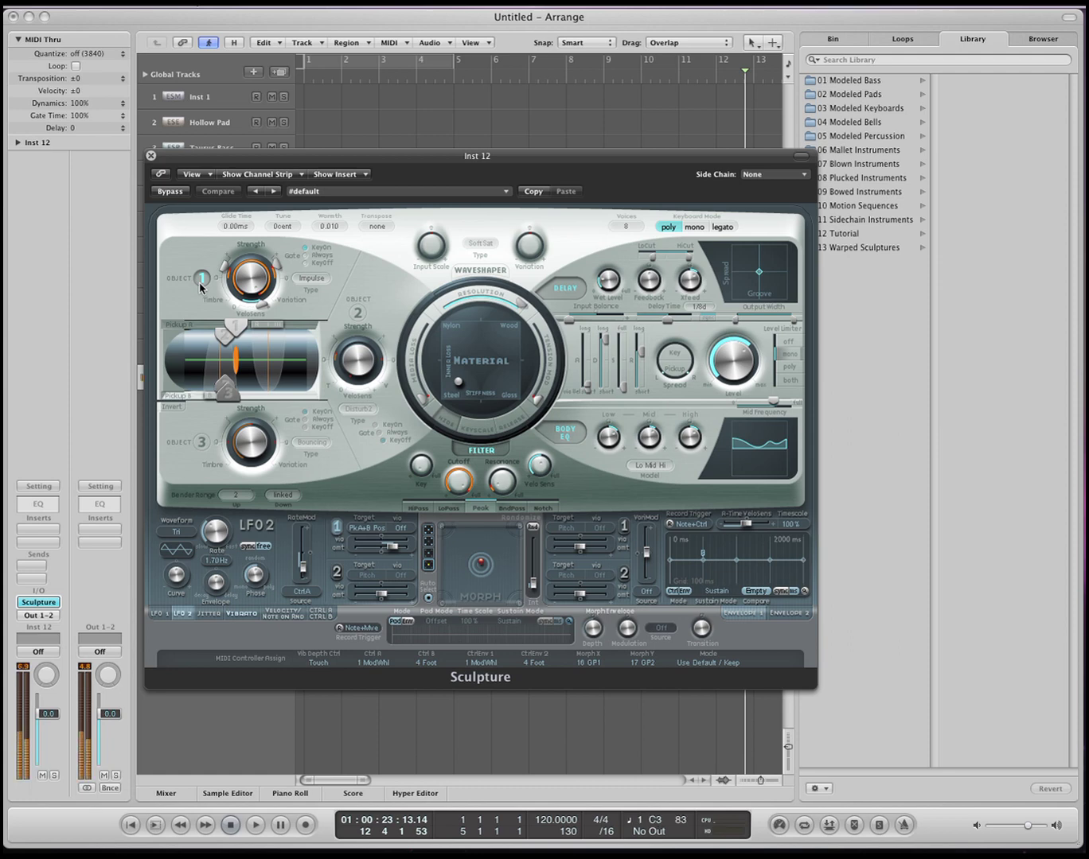
pyautogui.click(201, 281)
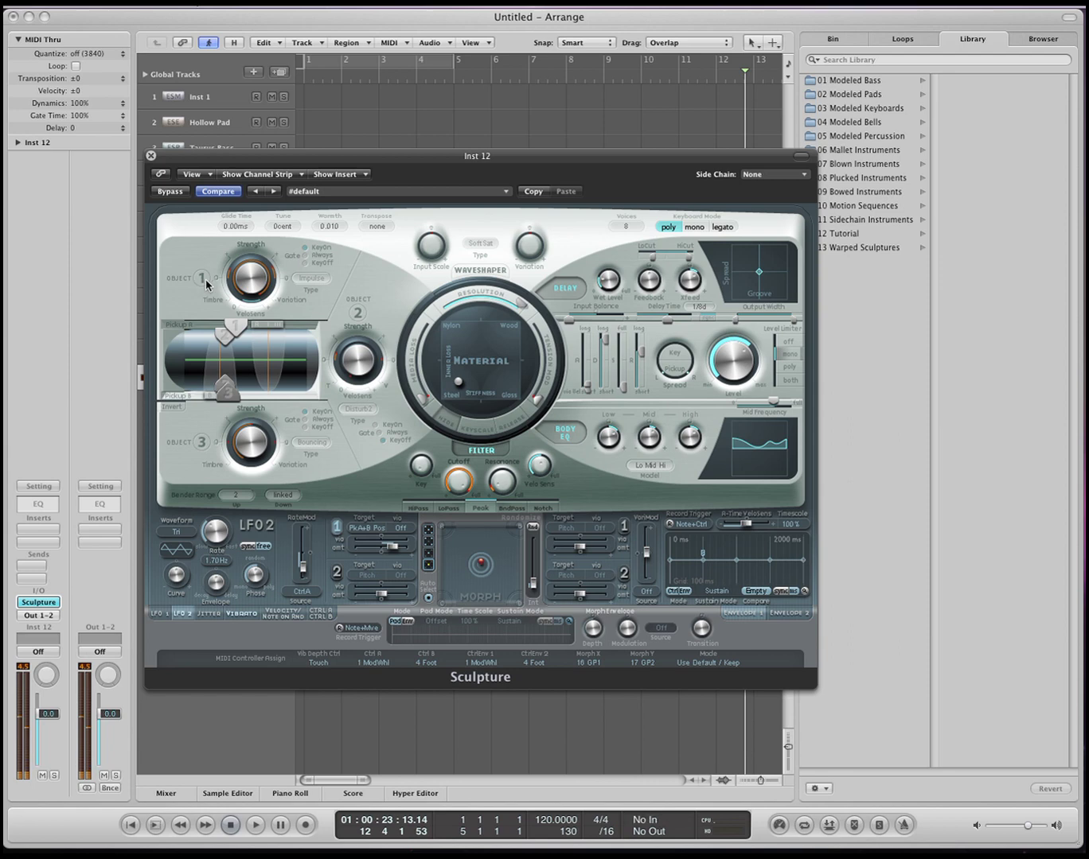
# - Turn Object 1 back on, keeping its Impulse type, and activate Objects 2 and 3
pyautogui.click(198, 280)
pyautogui.click(311, 278)
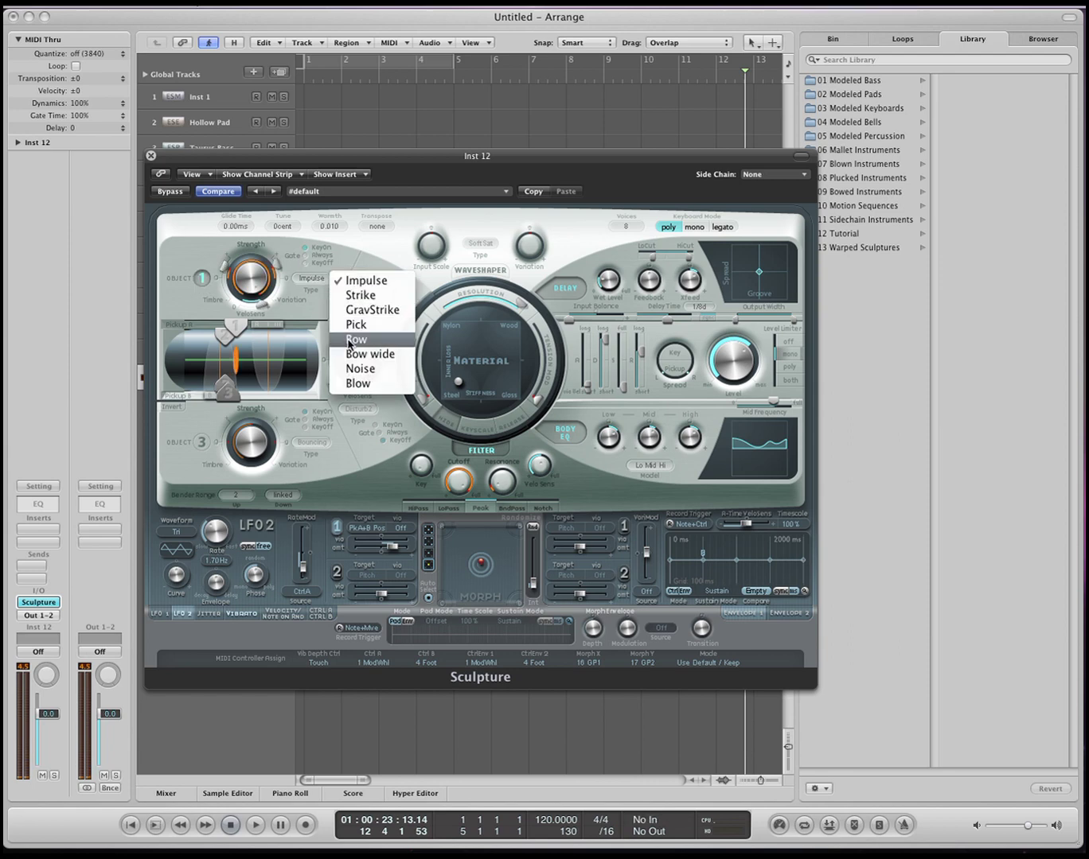
pyautogui.click(322, 308)
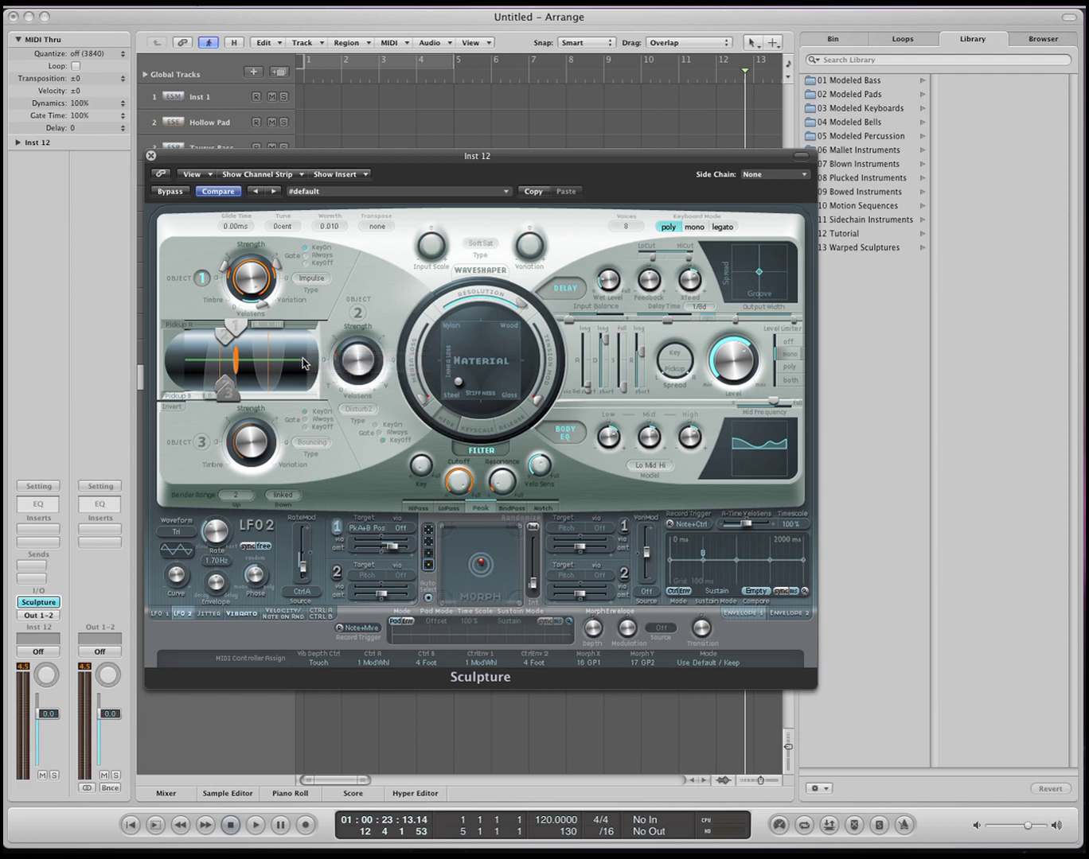
pyautogui.click(302, 363)
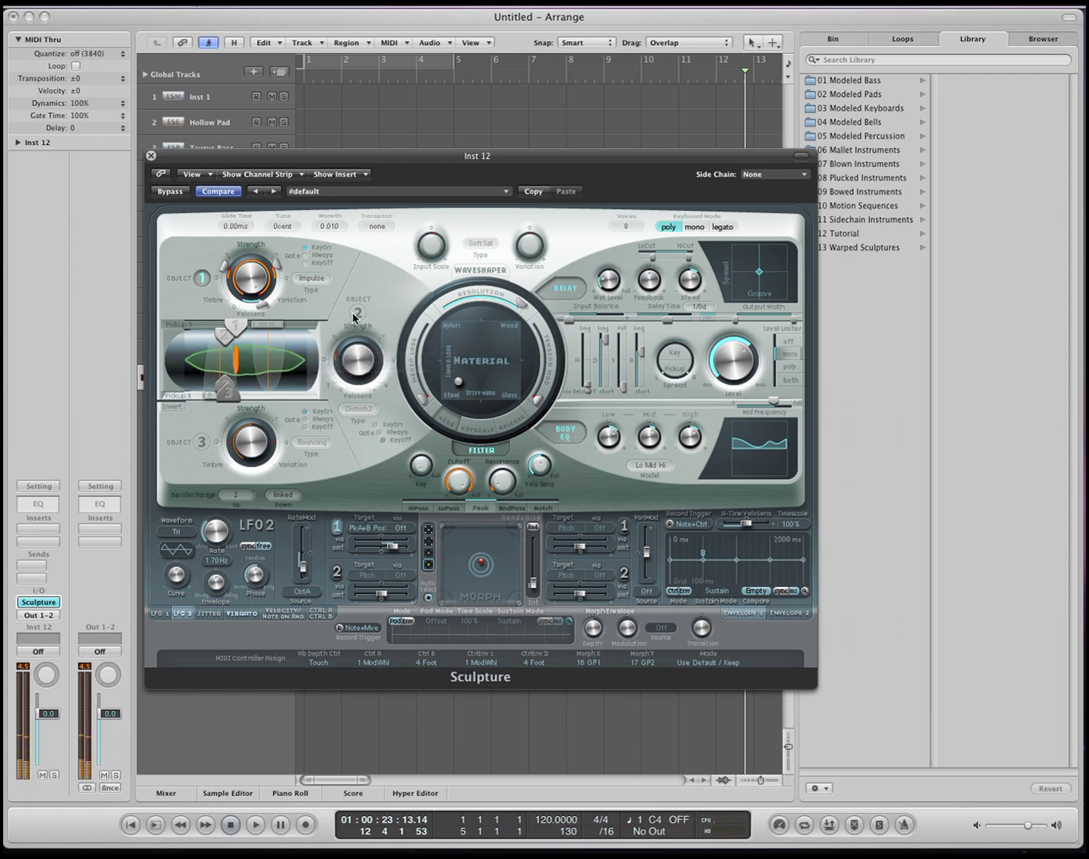
pyautogui.click(203, 442)
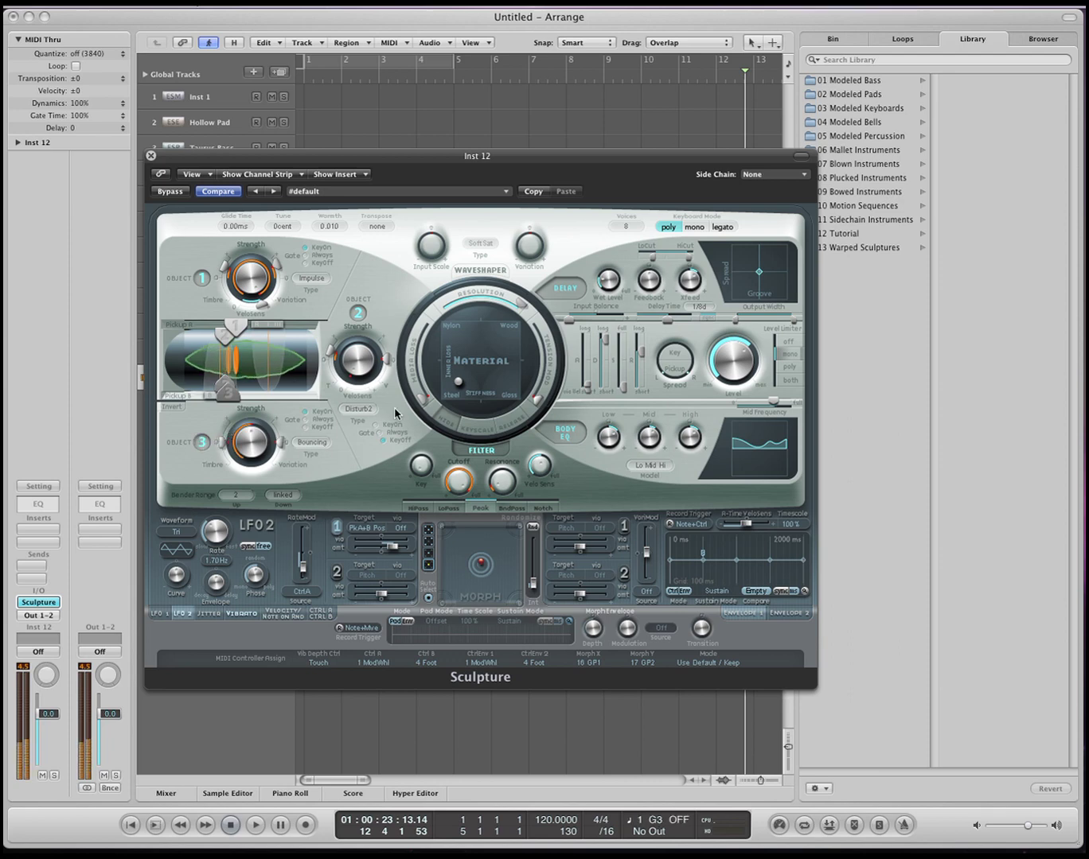
# - Set Object 2's type to Bound and Object 3's type to Damp
pyautogui.click(368, 412)
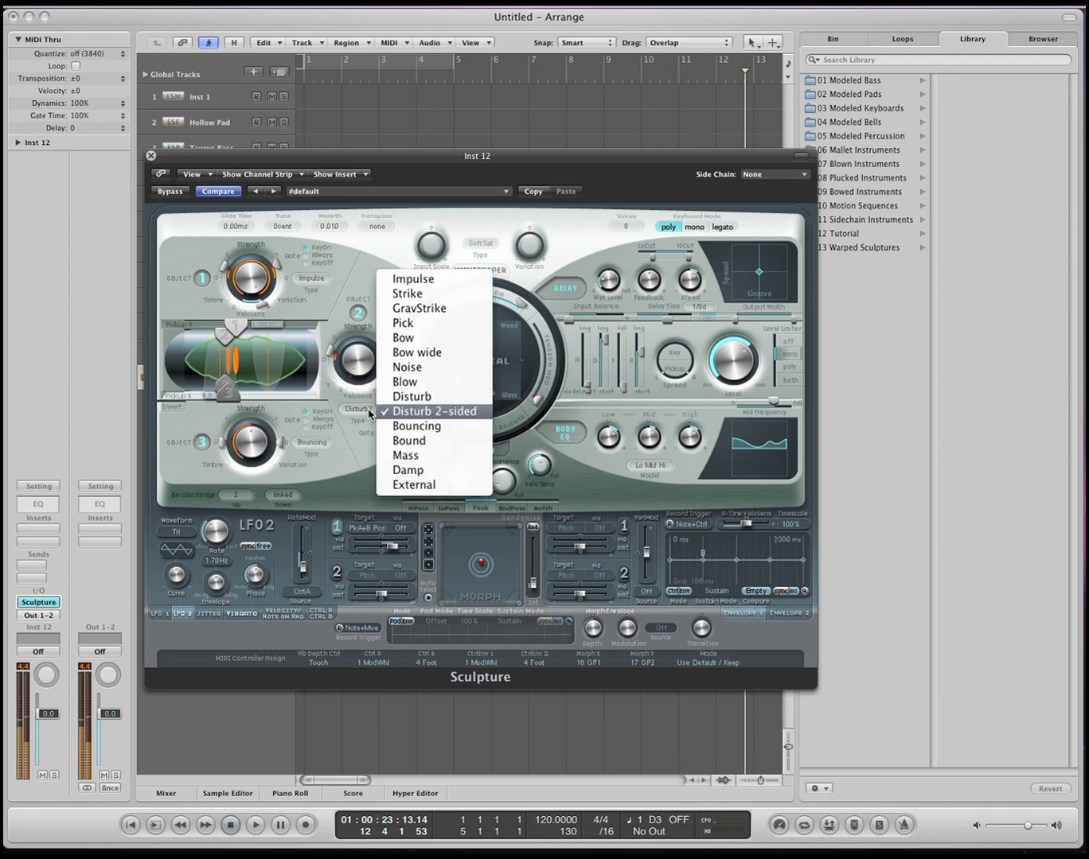
pyautogui.click(407, 440)
pyautogui.click(322, 444)
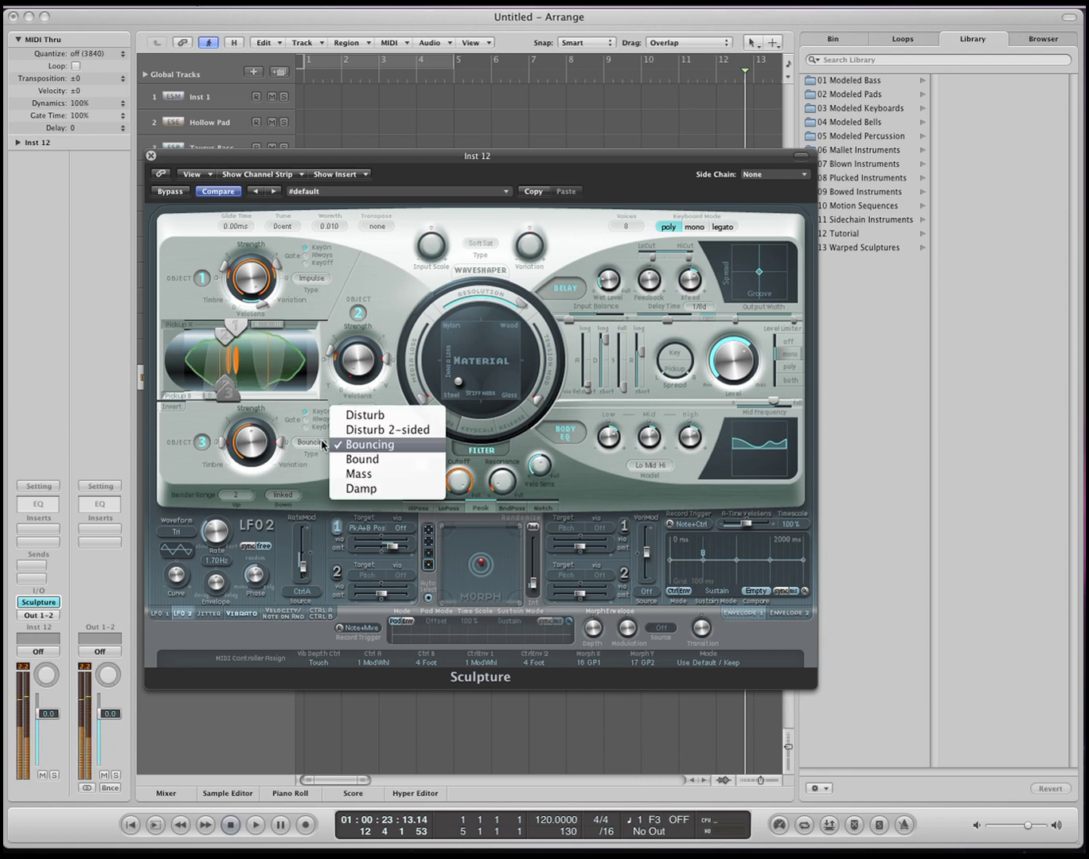
pyautogui.click(325, 472)
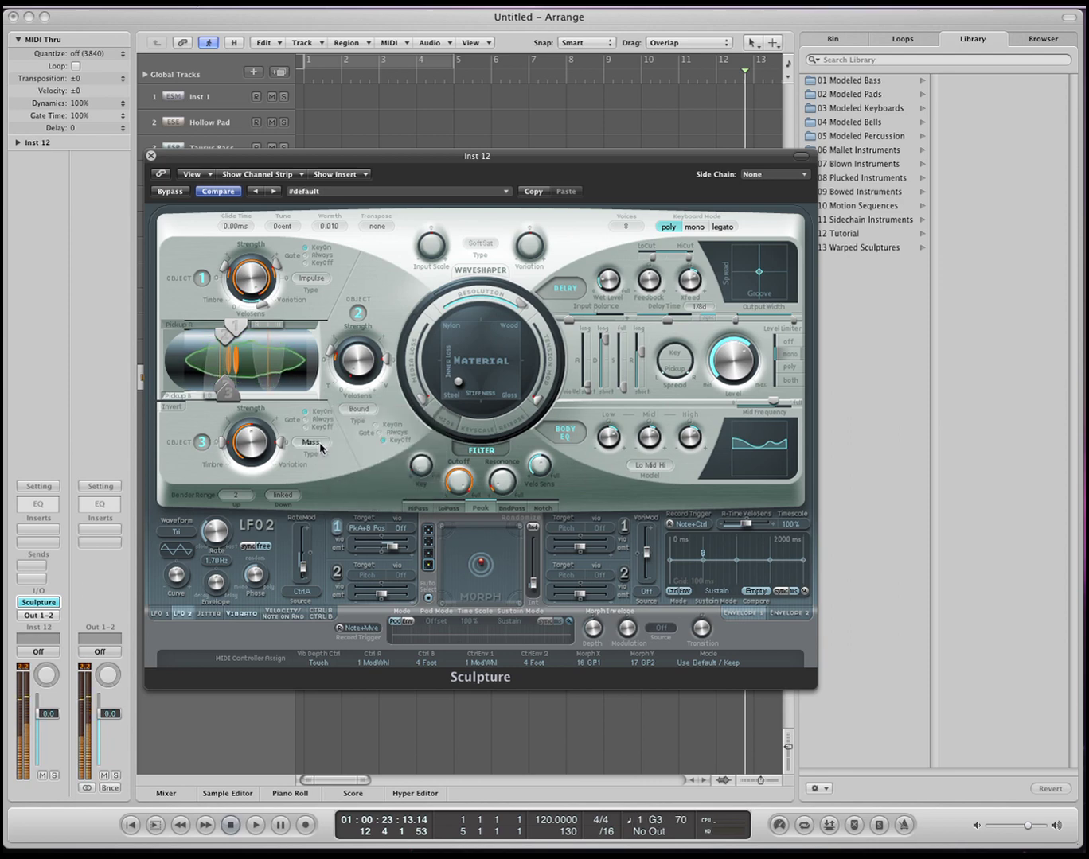
pyautogui.click(312, 442)
pyautogui.click(338, 459)
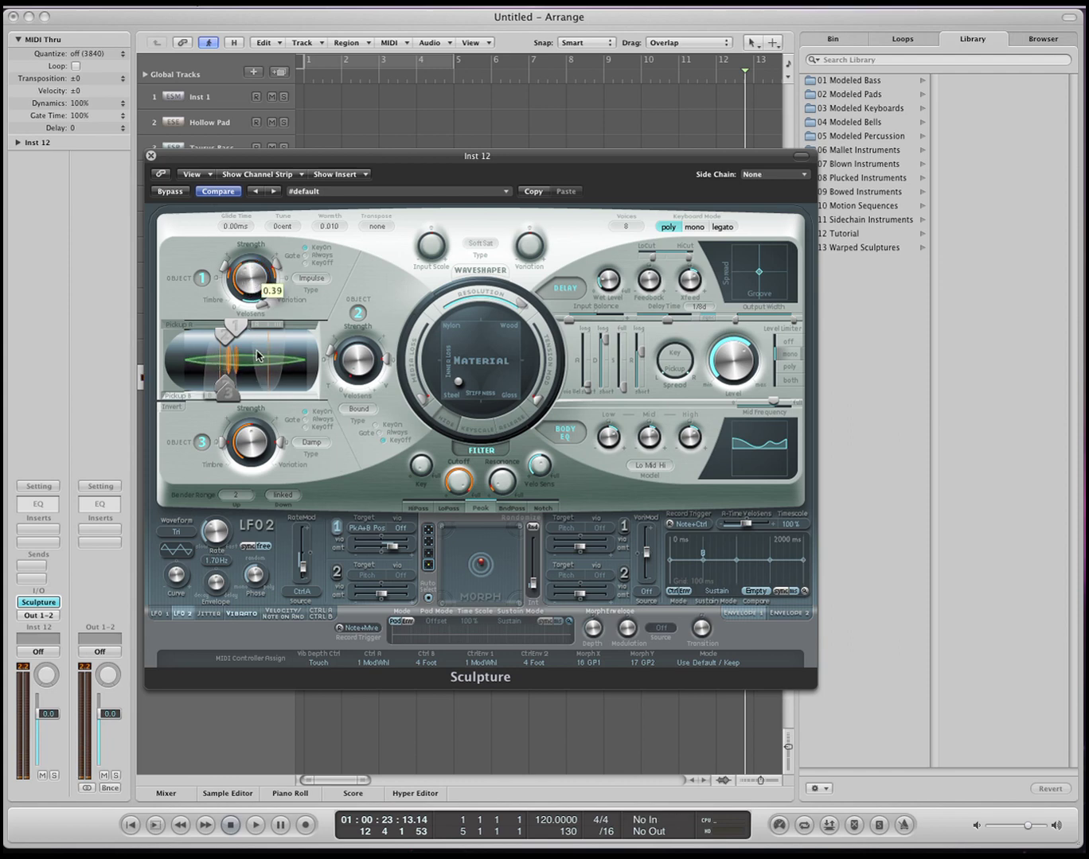
# - Move Pickups A and B along the string and drag the material puck toward Nylon and Wood
pyautogui.moveTo(233, 335)
pyautogui.mouseDown()
pyautogui.moveTo(242, 334)
pyautogui.moveTo(173, 345)
pyautogui.moveTo(197, 343)
pyautogui.mouseUp()
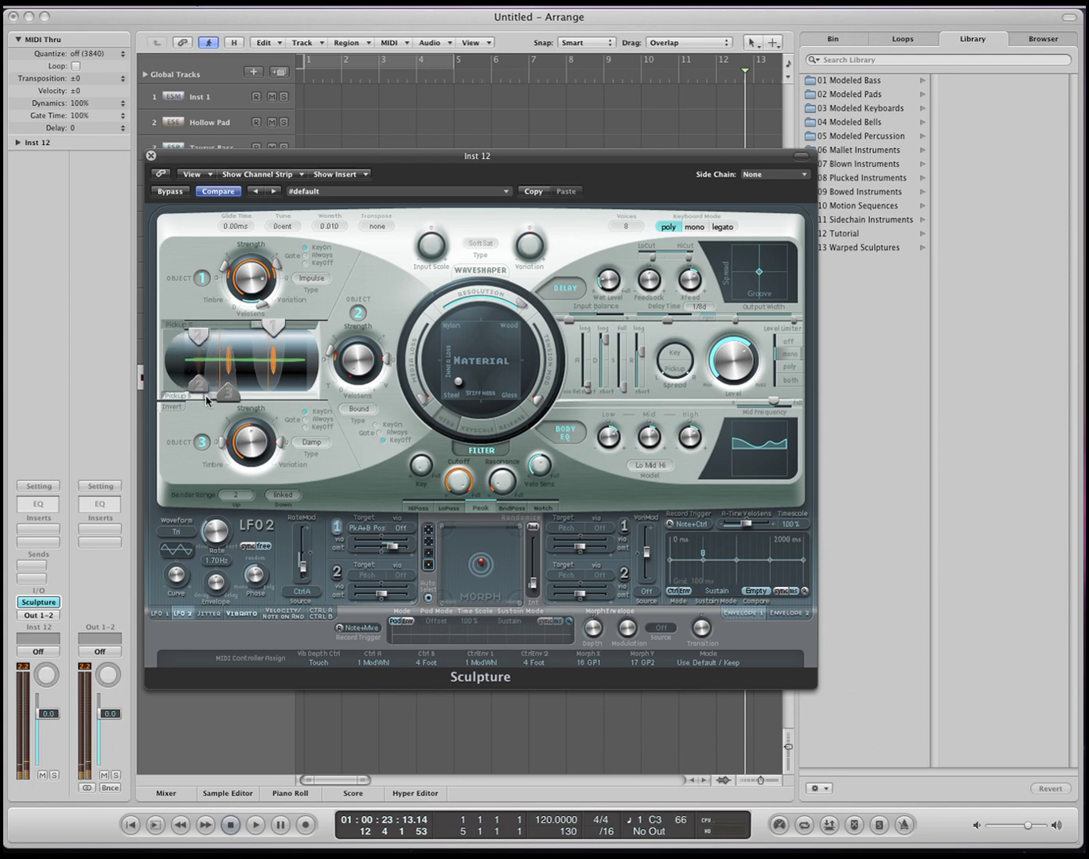
pyautogui.moveTo(227, 396); pyautogui.dragTo(296, 394)
pyautogui.moveTo(273, 327)
pyautogui.mouseDown()
pyautogui.moveTo(224, 327)
pyautogui.moveTo(239, 327)
pyautogui.mouseUp()
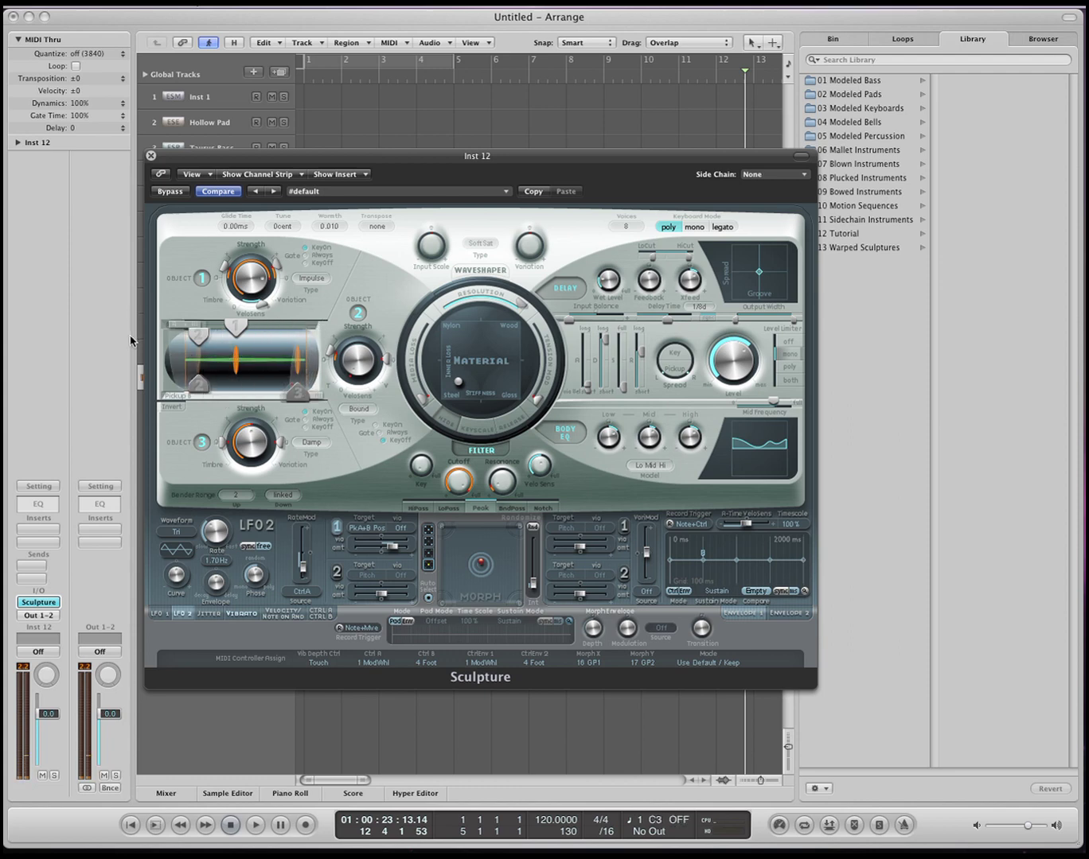
pyautogui.moveTo(206, 389)
pyautogui.moveTo(459, 387); pyautogui.dragTo(508, 339)
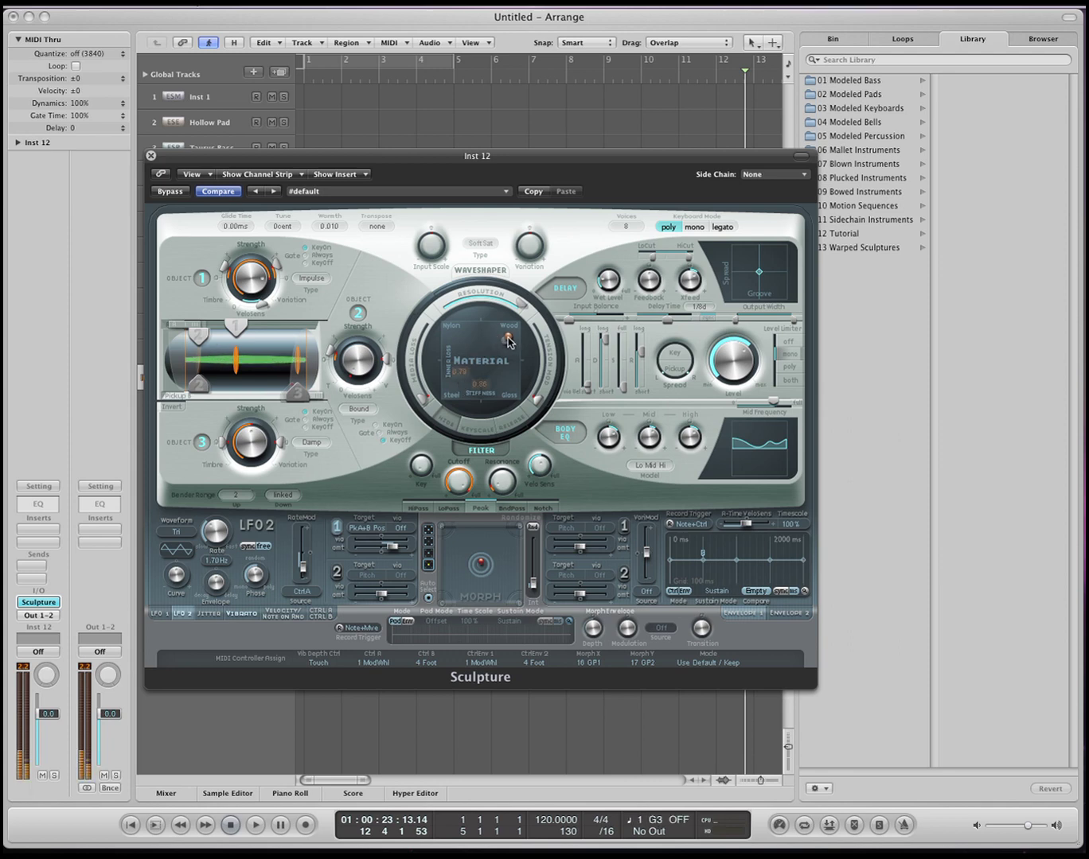
pyautogui.click(866, 97)
# - Load the Air Stream Keyboard patch from Modeled Keyboards and move its material puck
pyautogui.click(873, 108)
pyautogui.click(965, 81)
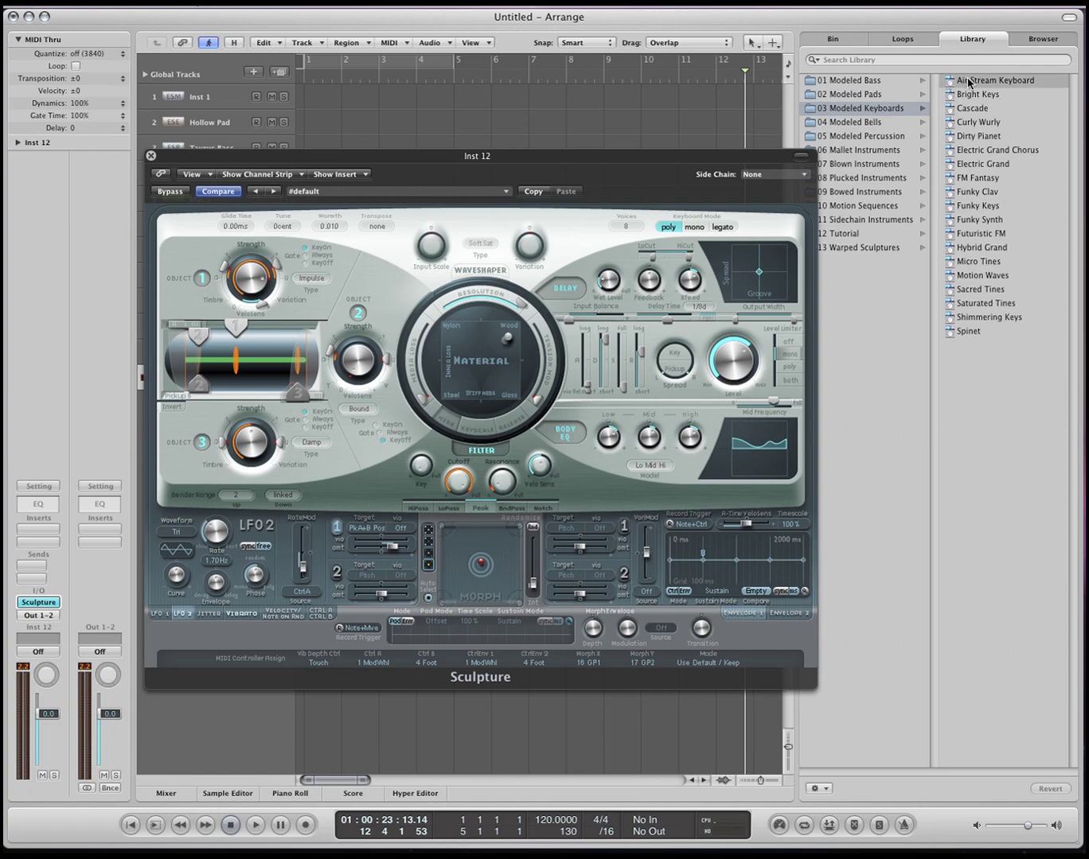
pyautogui.click(442, 358)
pyautogui.moveTo(442, 360); pyautogui.dragTo(532, 326)
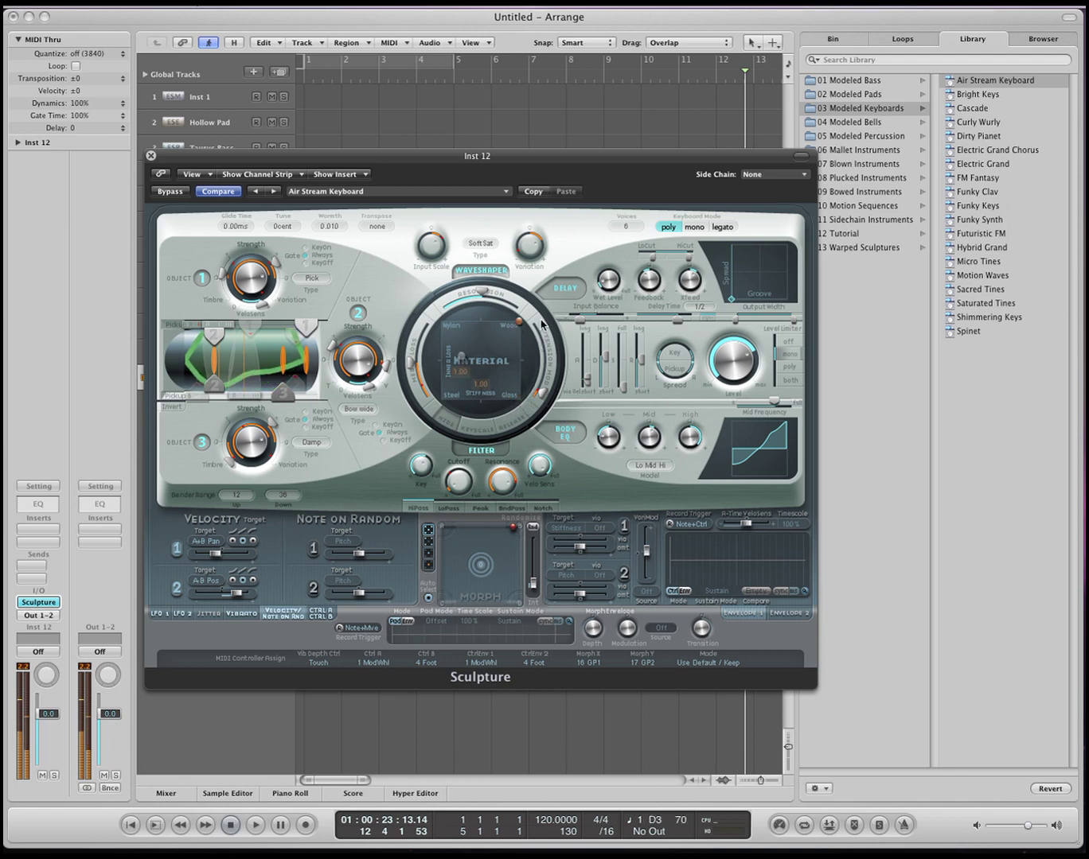
# - Try Big Kalimba from Mallet Instruments, then reset Sculpture to #default and nudge the material toward Steel
pyautogui.click(913, 149)
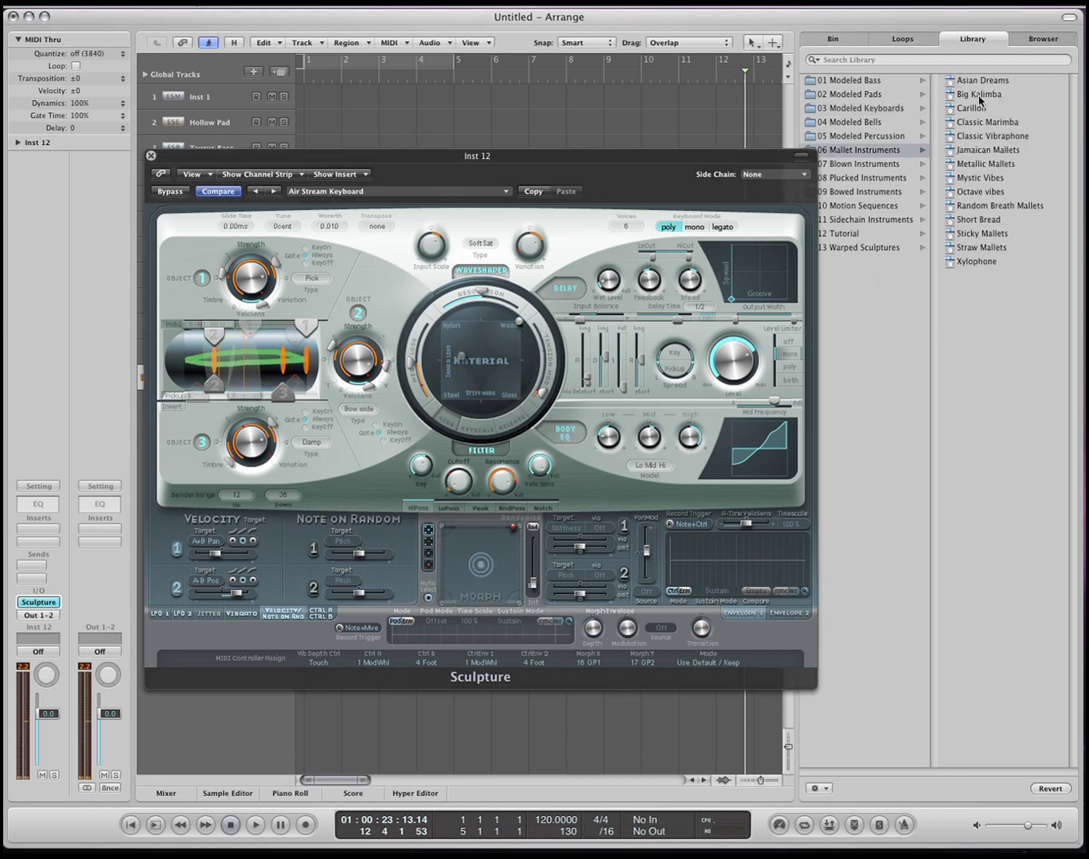
pyautogui.click(982, 94)
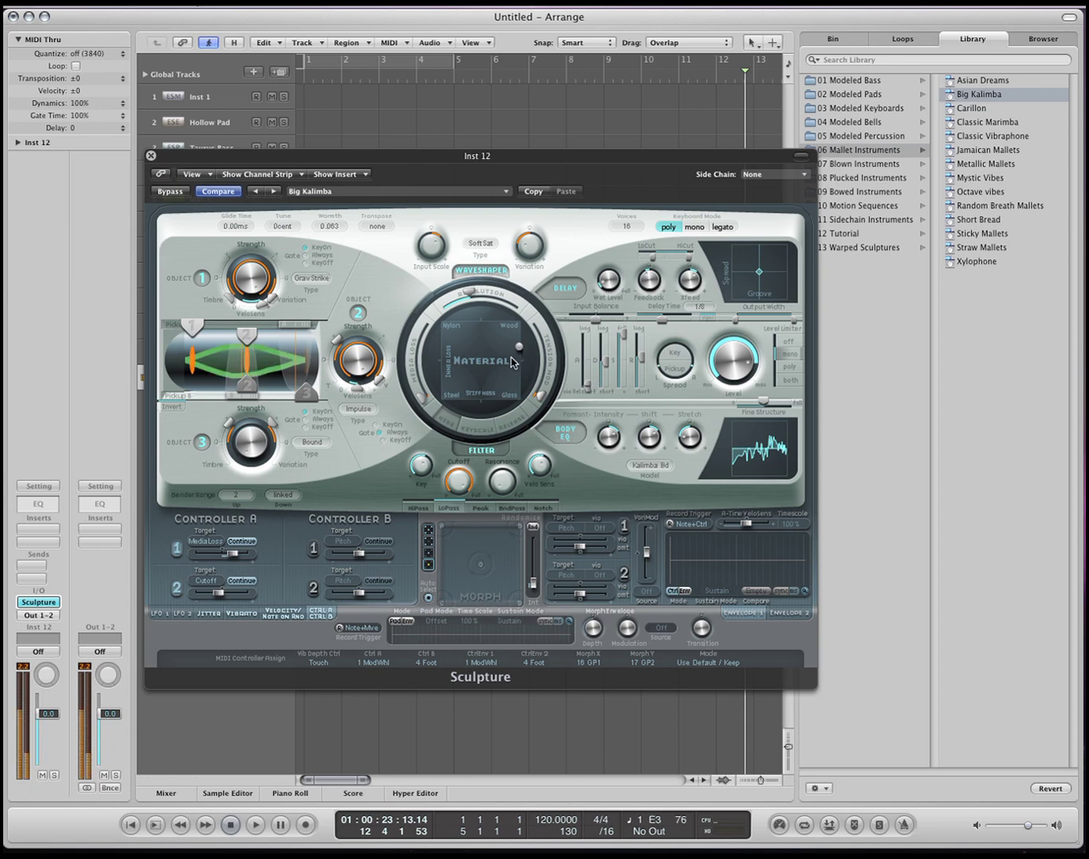
pyautogui.moveTo(518, 350); pyautogui.dragTo(539, 321)
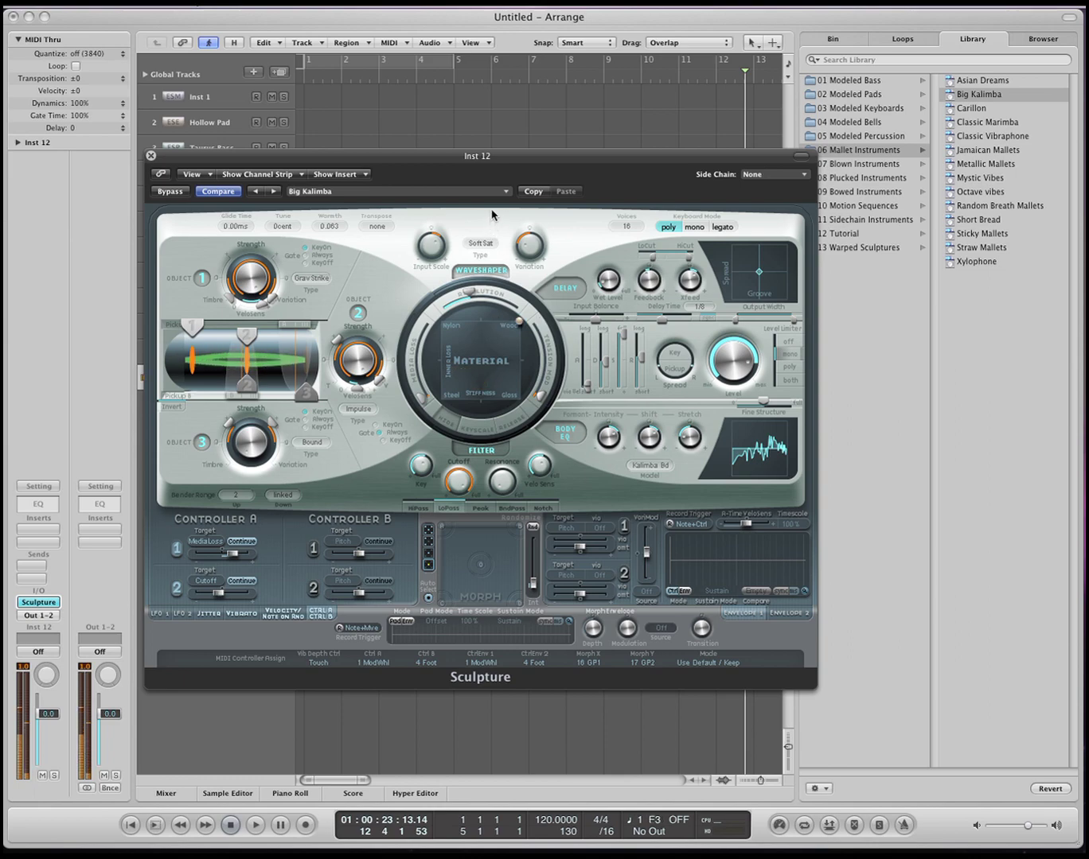
pyautogui.click(503, 191)
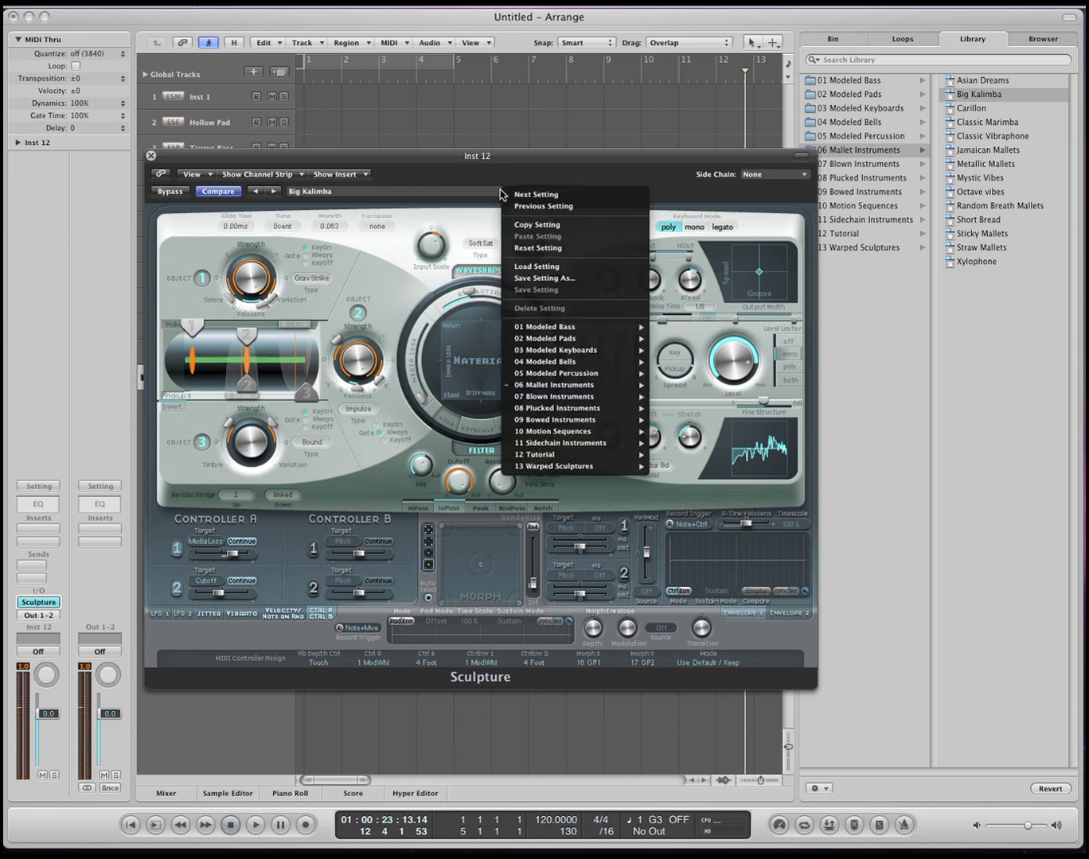
pyautogui.click(524, 251)
pyautogui.moveTo(466, 378); pyautogui.dragTo(472, 348)
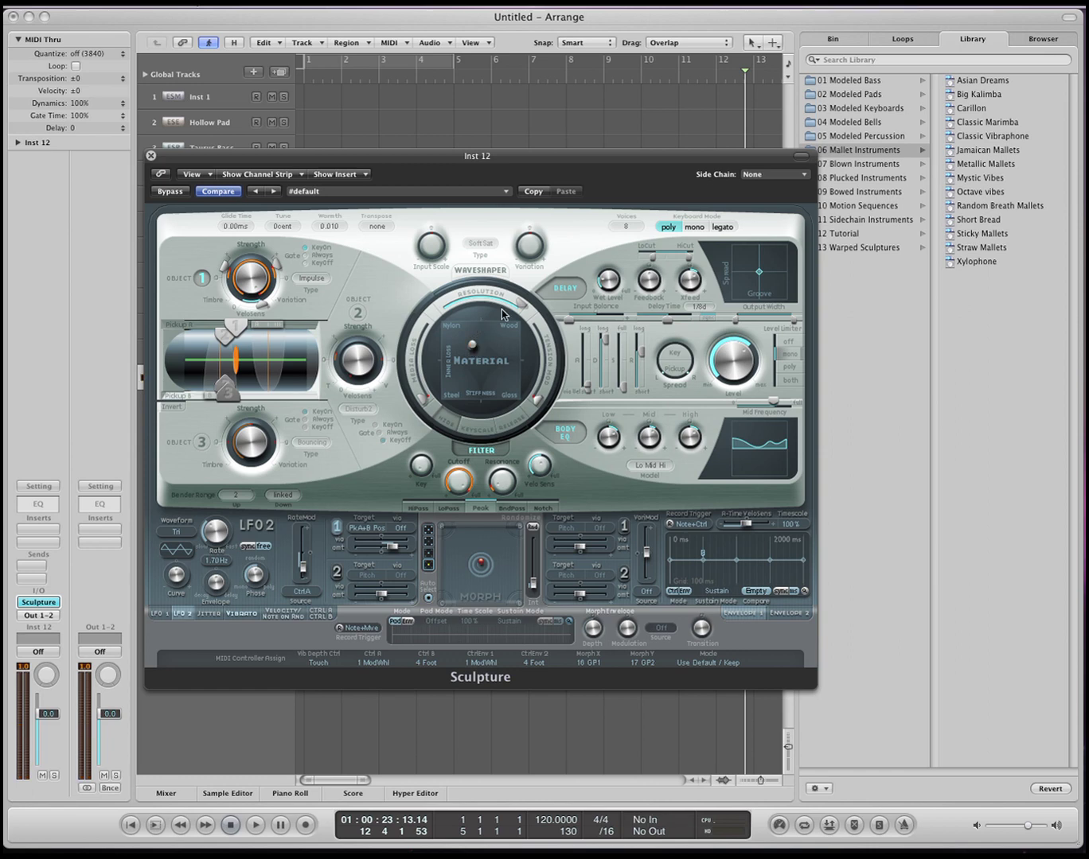
# - Adjust Resolution, raise Media Loss to 0.62, and set the filter cutoff to 0.70
pyautogui.moveTo(522, 305)
pyautogui.mouseDown()
pyautogui.moveTo(456, 303)
pyautogui.moveTo(512, 313)
pyautogui.mouseUp()
pyautogui.moveTo(539, 404)
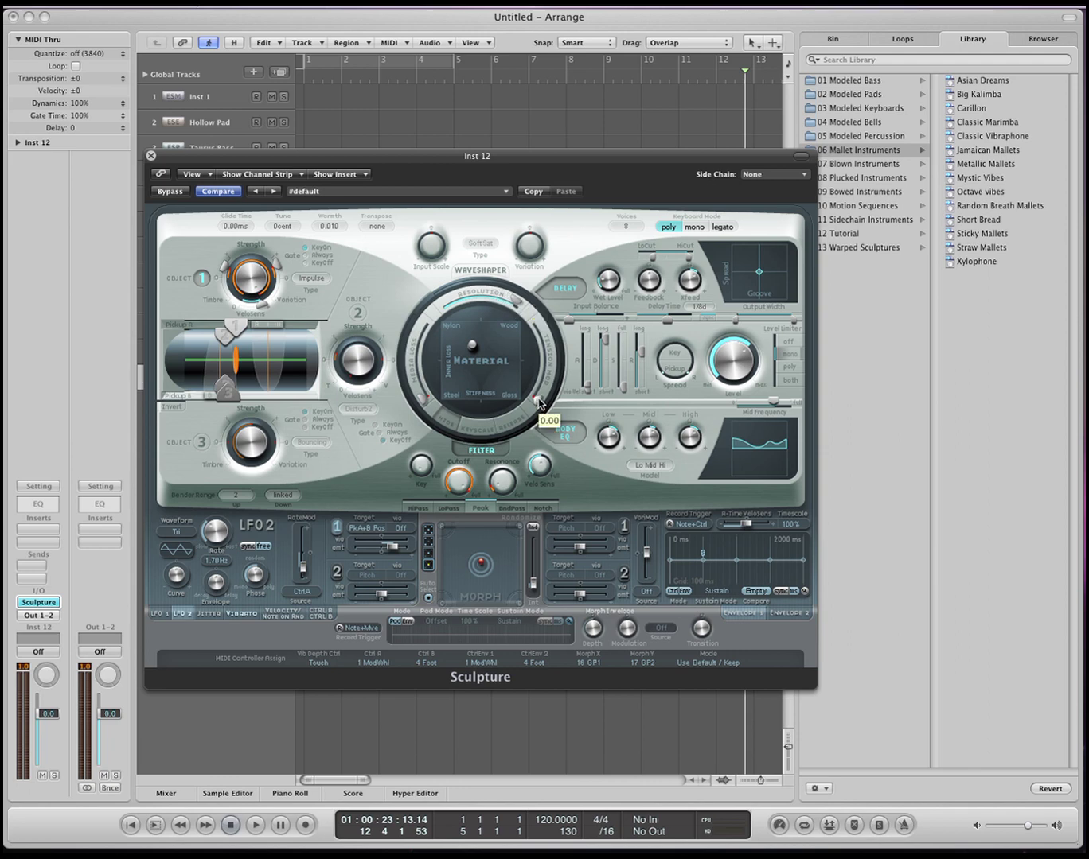
pyautogui.moveTo(539, 402)
pyautogui.mouseDown()
pyautogui.moveTo(542, 327)
pyautogui.moveTo(539, 401)
pyautogui.mouseUp()
pyautogui.moveTo(426, 404)
pyautogui.mouseDown()
pyautogui.moveTo(413, 338)
pyautogui.moveTo(420, 318)
pyautogui.moveTo(415, 405)
pyautogui.mouseUp()
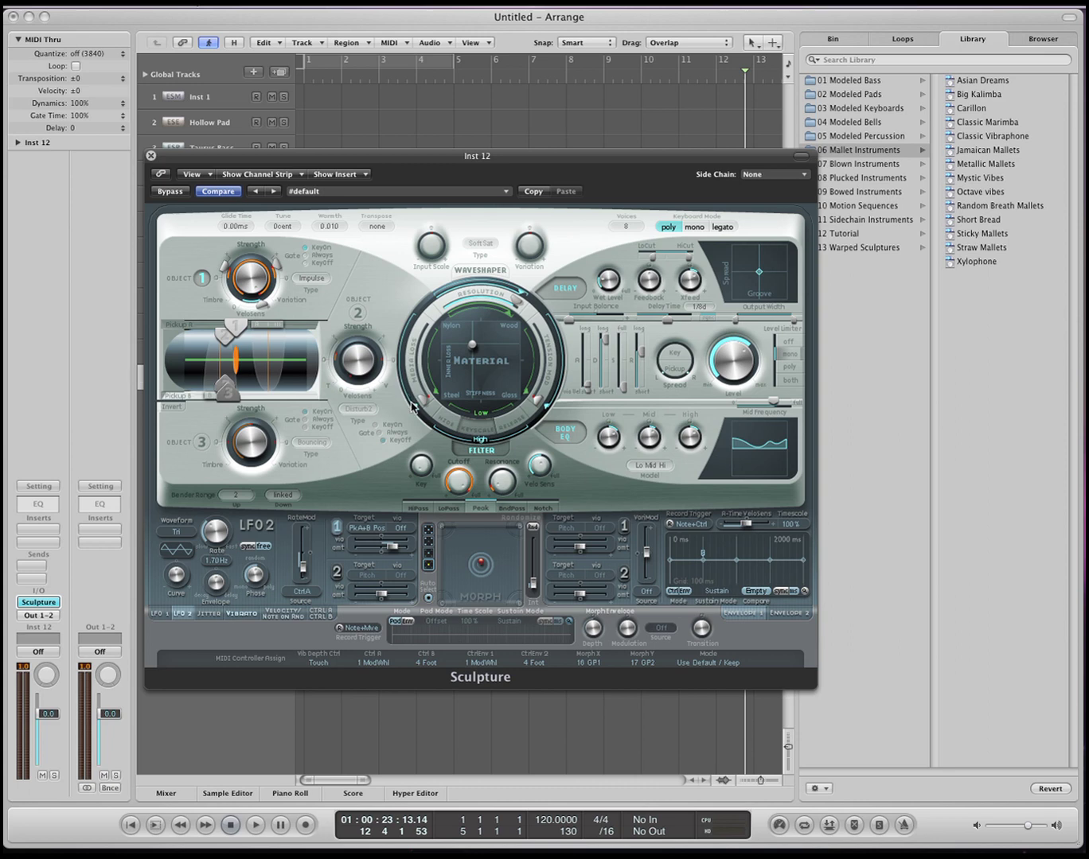
pyautogui.moveTo(424, 400)
pyautogui.mouseDown()
pyautogui.moveTo(430, 350)
pyautogui.moveTo(428, 366)
pyautogui.mouseUp()
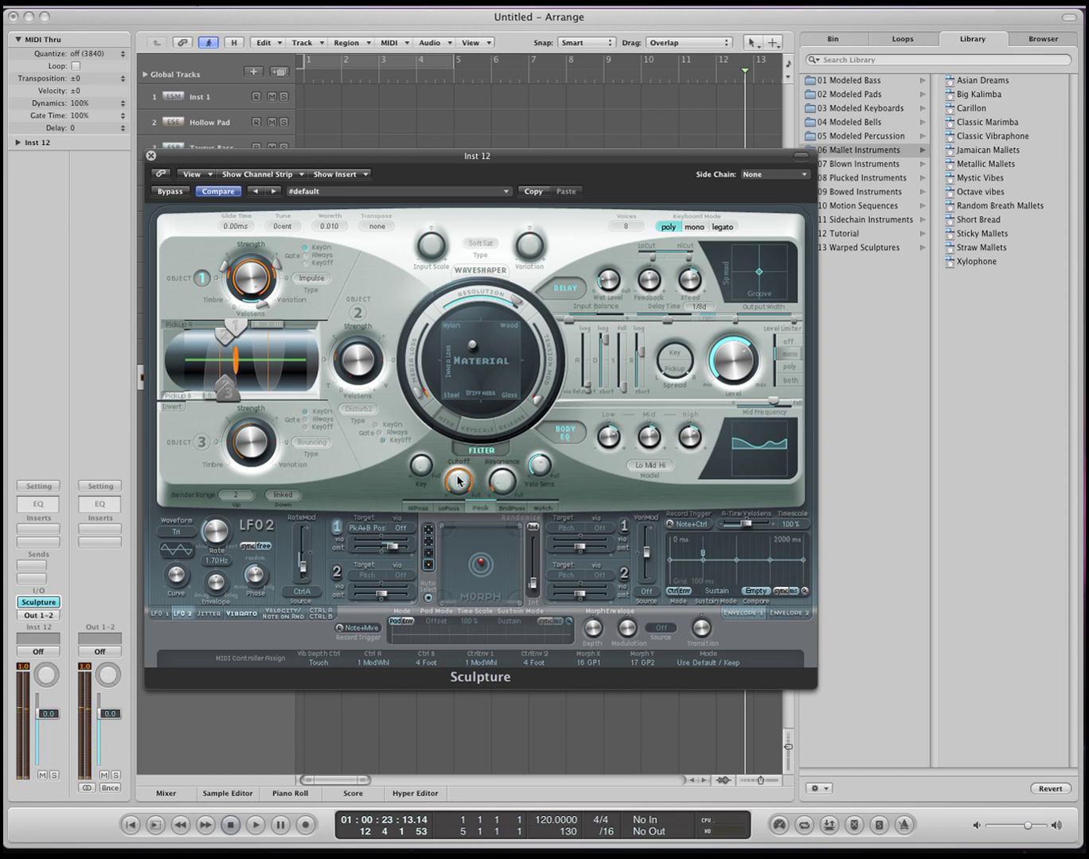
pyautogui.moveTo(457, 480); pyautogui.dragTo(455, 515)
# - Toggle Delay off and on, then Body EQ off and on, leaving both active
pyautogui.click(573, 290)
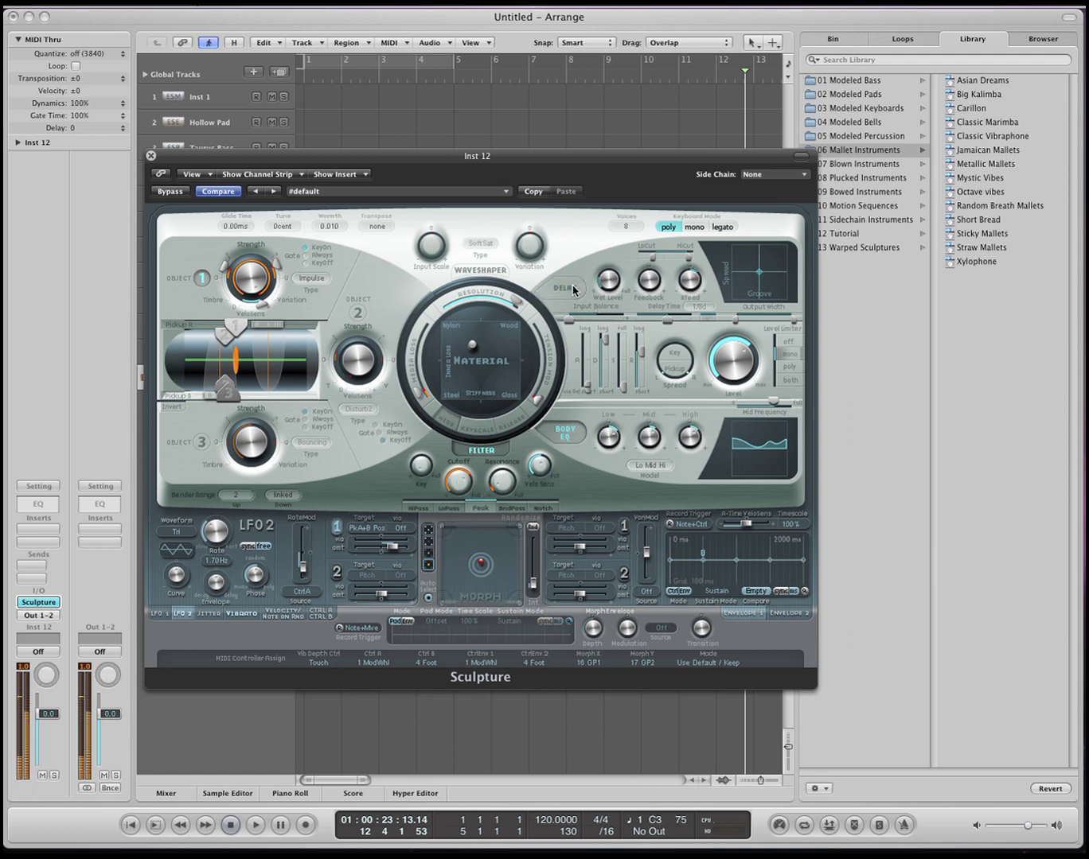
pyautogui.click(573, 290)
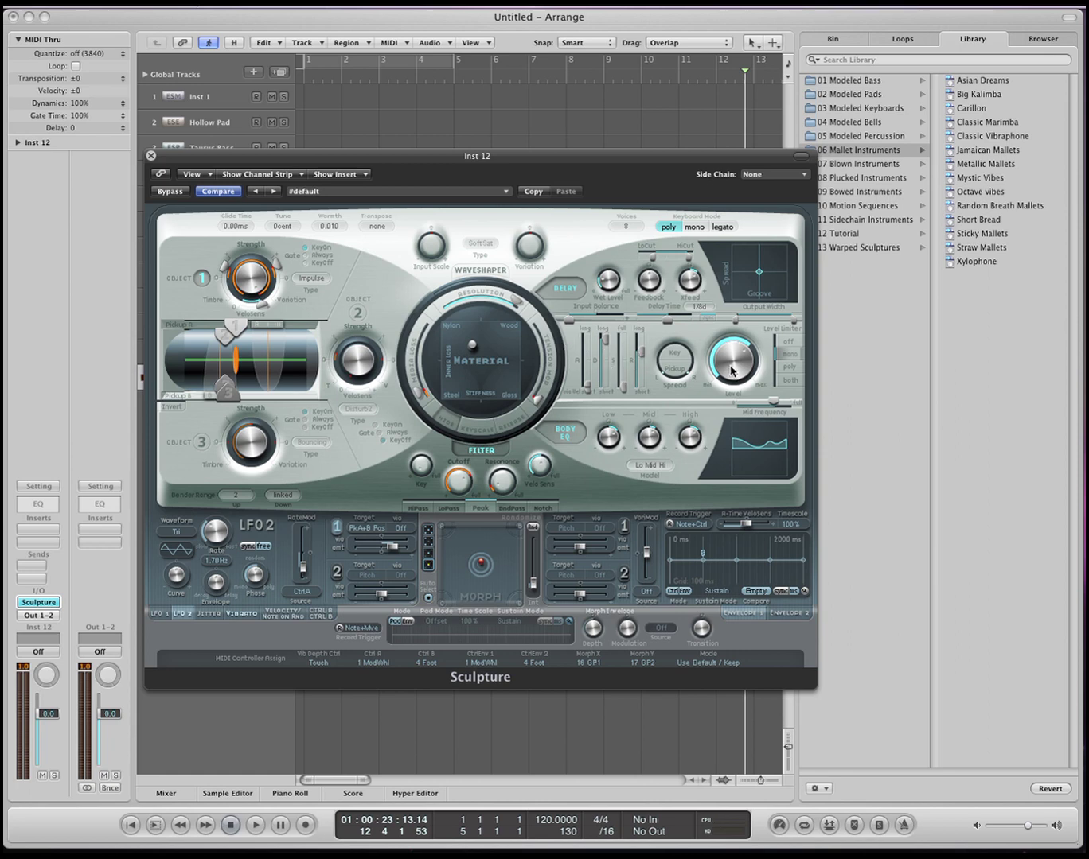
pyautogui.click(572, 435)
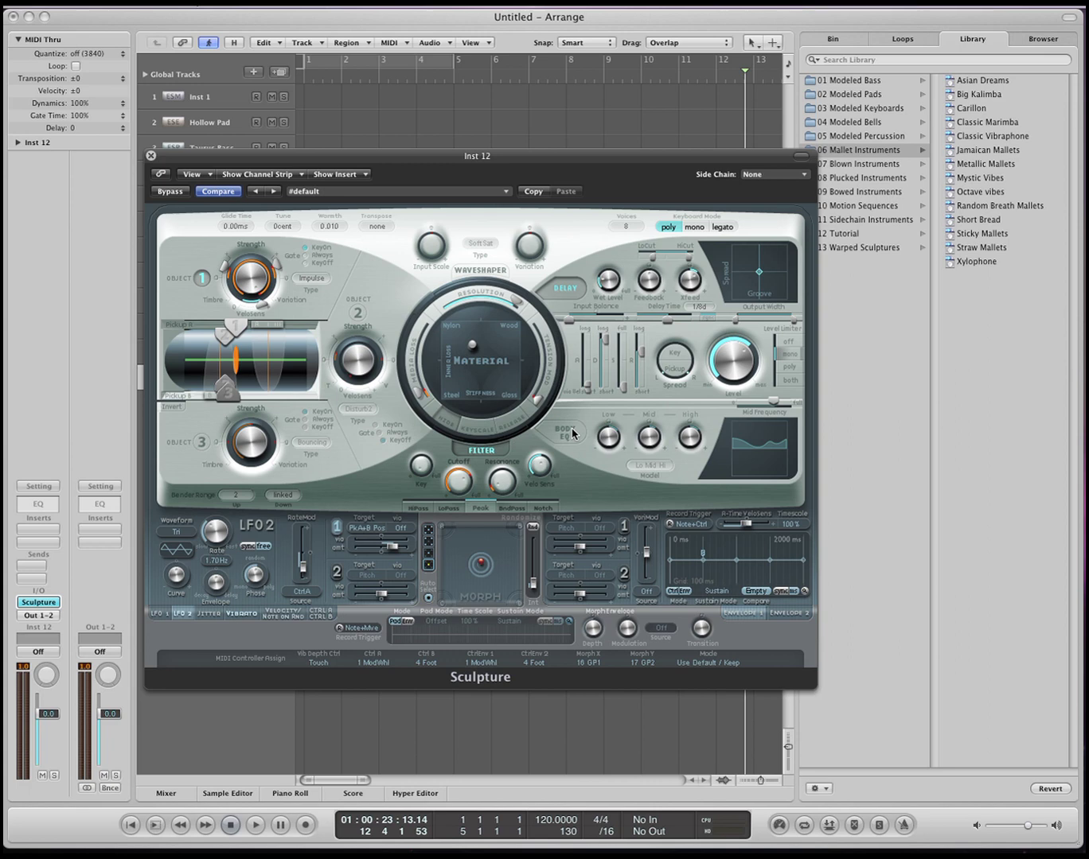
pyautogui.click(572, 433)
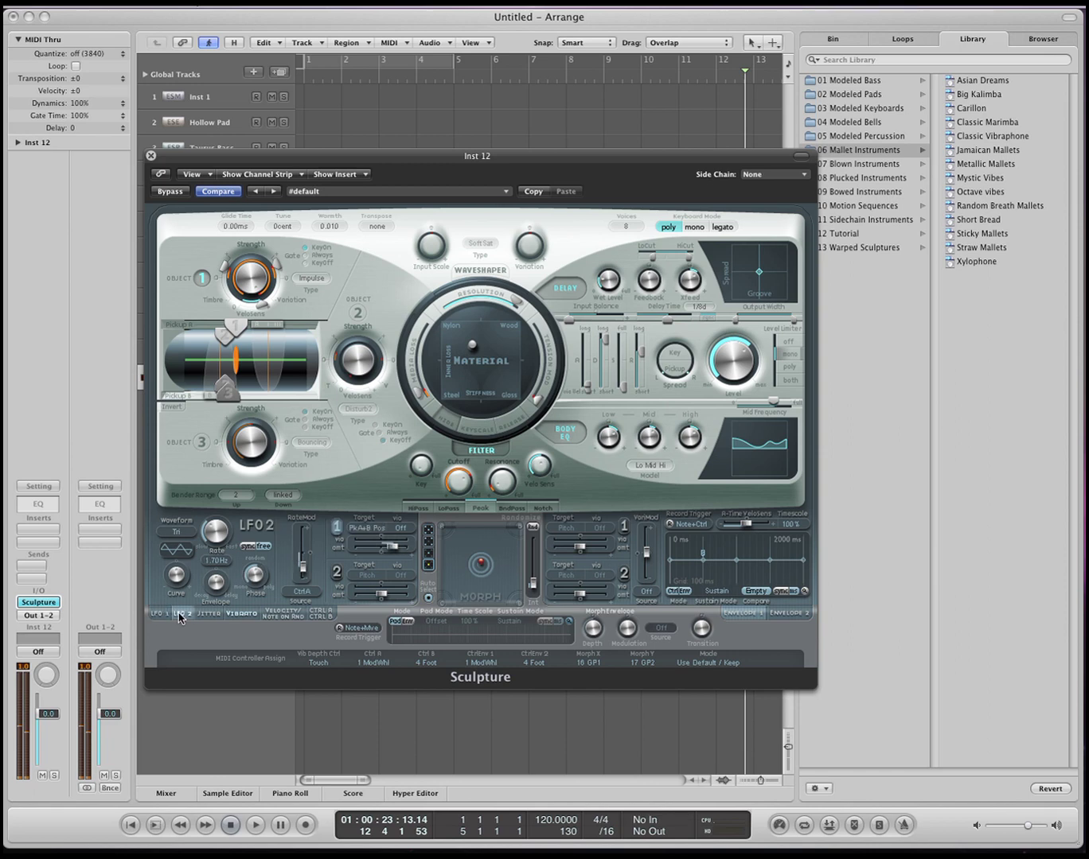
# - Cycle through the Jitter, Vibrato, Velocity/Note On Random and Ctrl A/B pages, ending on Jitter
pyautogui.click(212, 617)
pyautogui.click(241, 615)
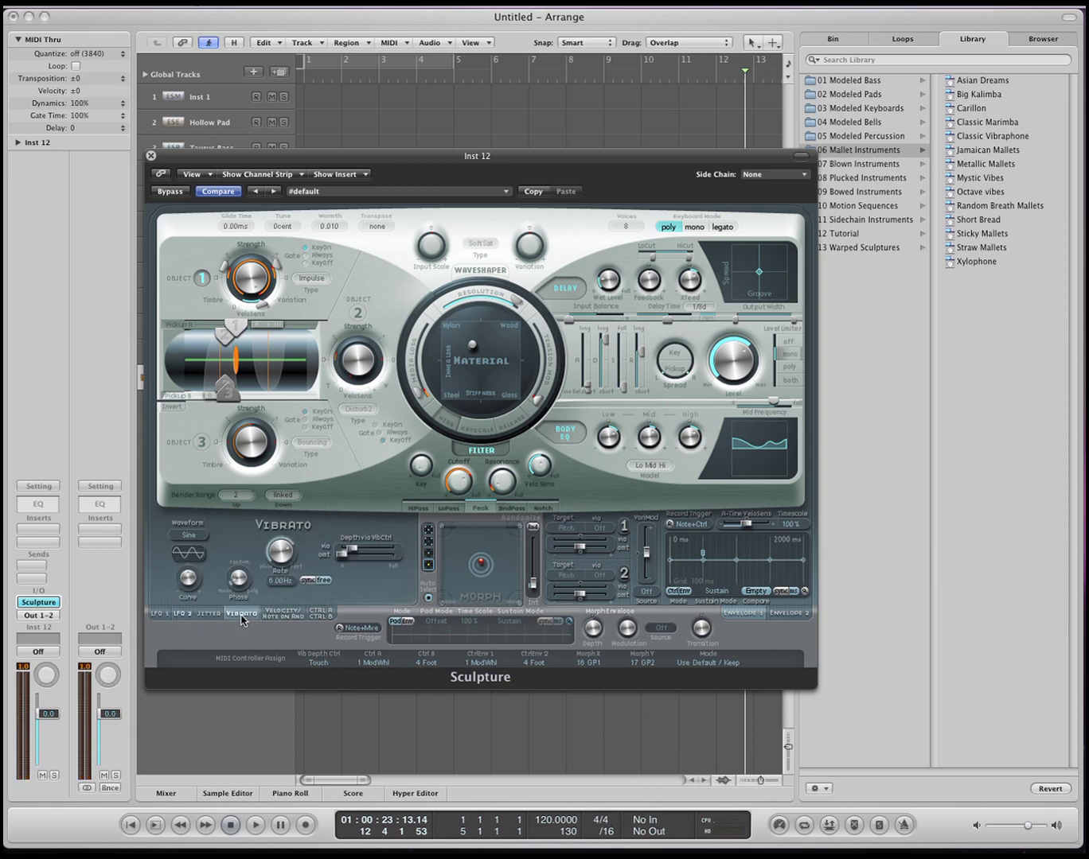
pyautogui.click(275, 618)
pyautogui.click(323, 616)
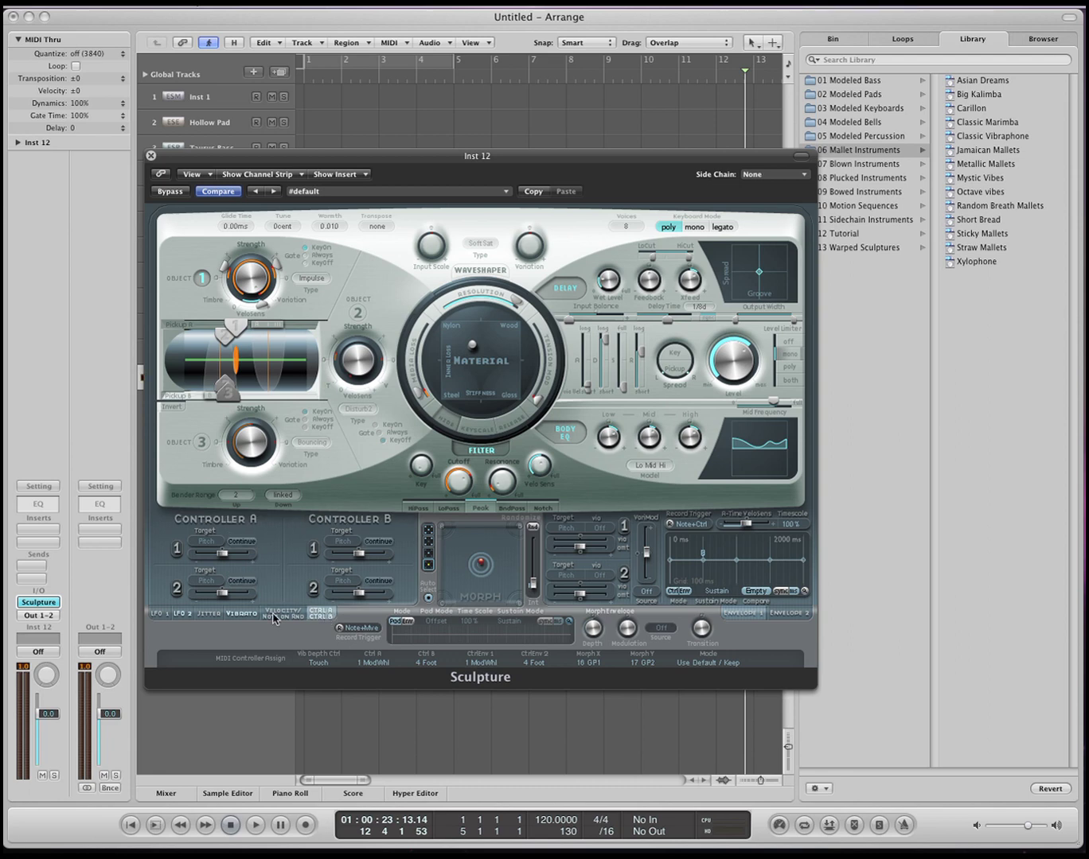
pyautogui.click(228, 615)
pyautogui.click(207, 614)
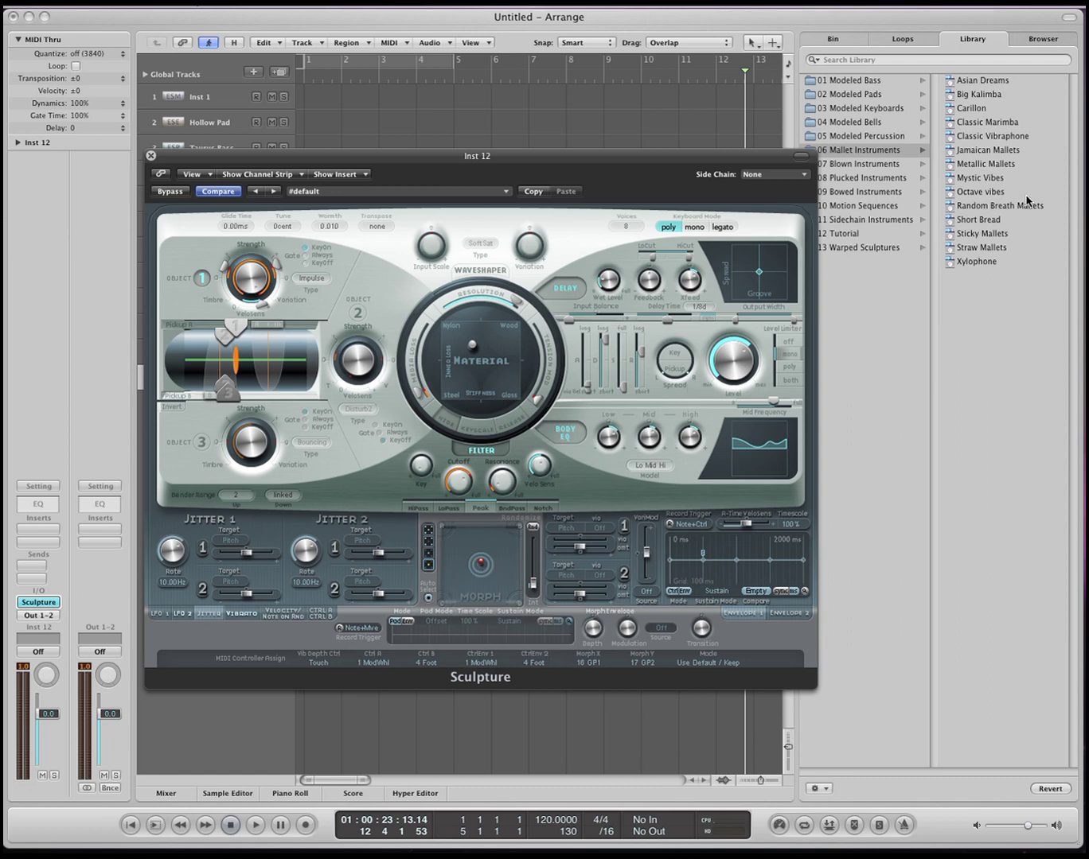
# - Load Air Machine from 13 Warped Sculptures and lower one Morph Envelope point
pyautogui.click(867, 249)
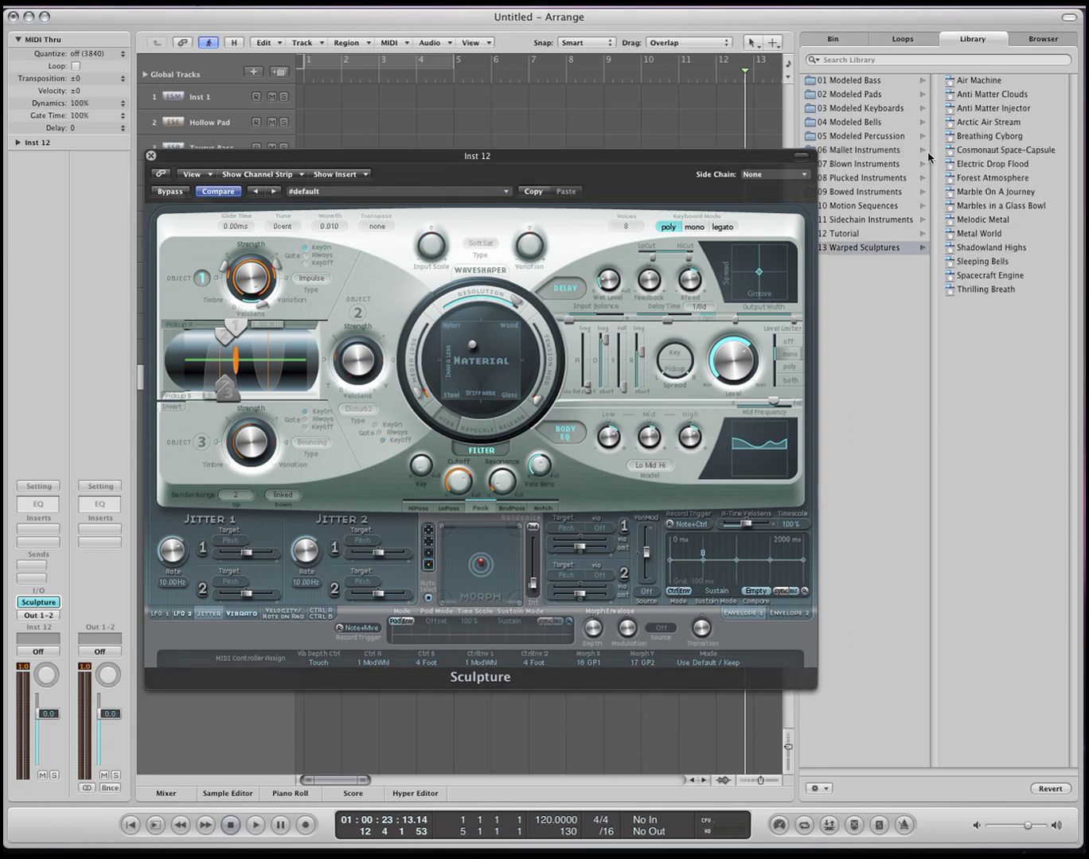
pyautogui.click(978, 81)
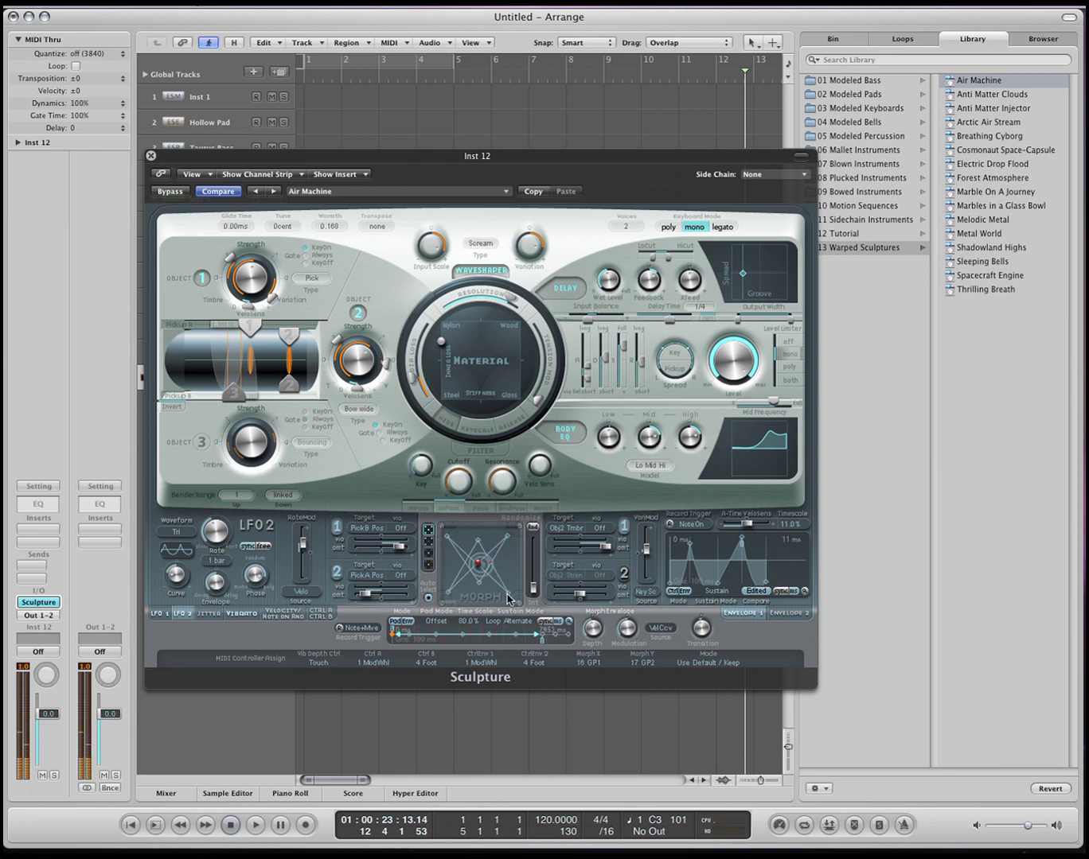
pyautogui.moveTo(506, 549)
pyautogui.mouseDown()
pyautogui.moveTo(509, 584)
pyautogui.moveTo(451, 593)
pyautogui.moveTo(460, 565)
pyautogui.moveTo(453, 581)
pyautogui.mouseUp()
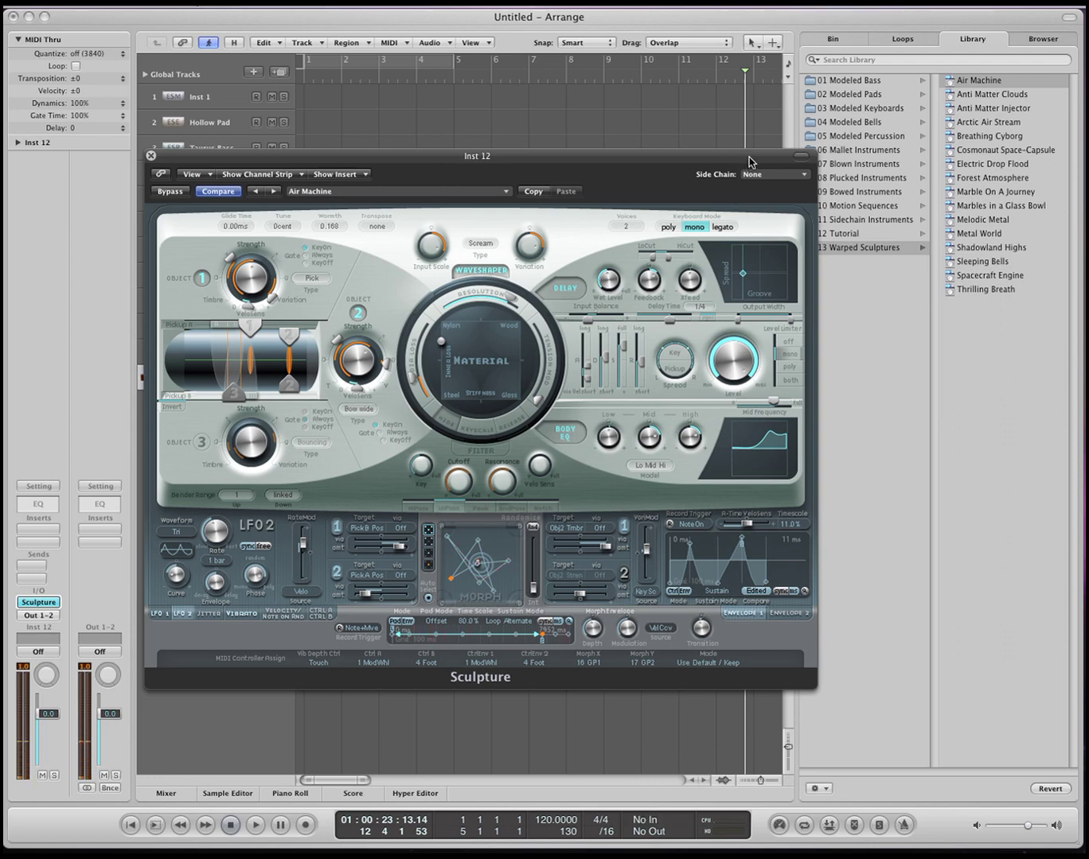
pyautogui.moveTo(748, 161); pyautogui.dragTo(711, 223)
# - Audition Classic Vibraphone, Ambient Intrigue, Rainbow String Pad, Starry Night and the Sidechain Strat/Nylon patches
pyautogui.click(883, 151)
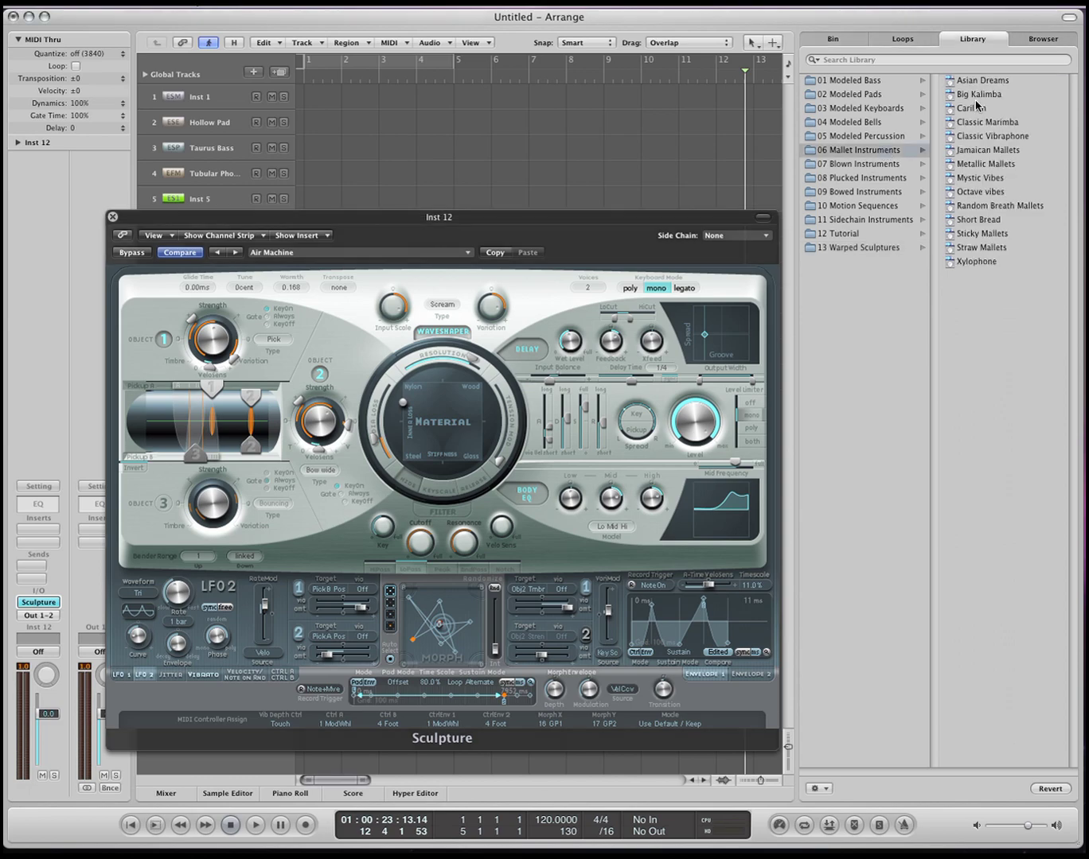
pyautogui.click(1011, 139)
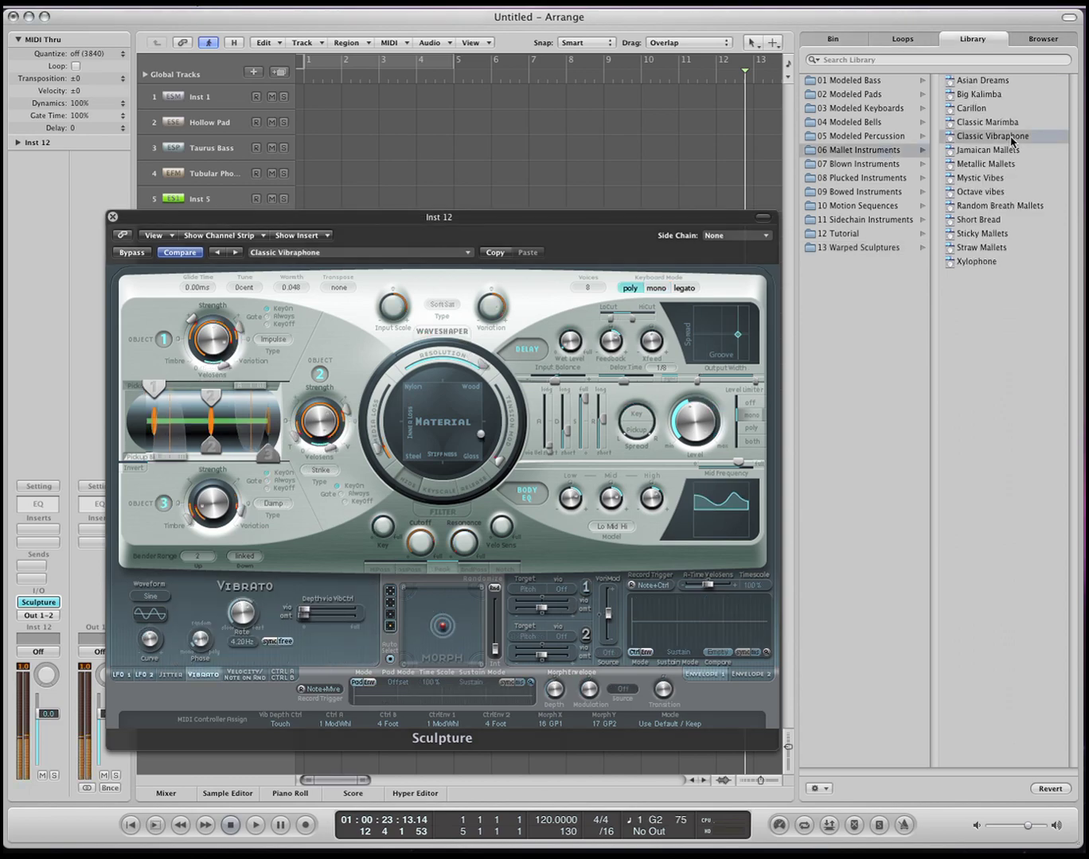
pyautogui.click(917, 94)
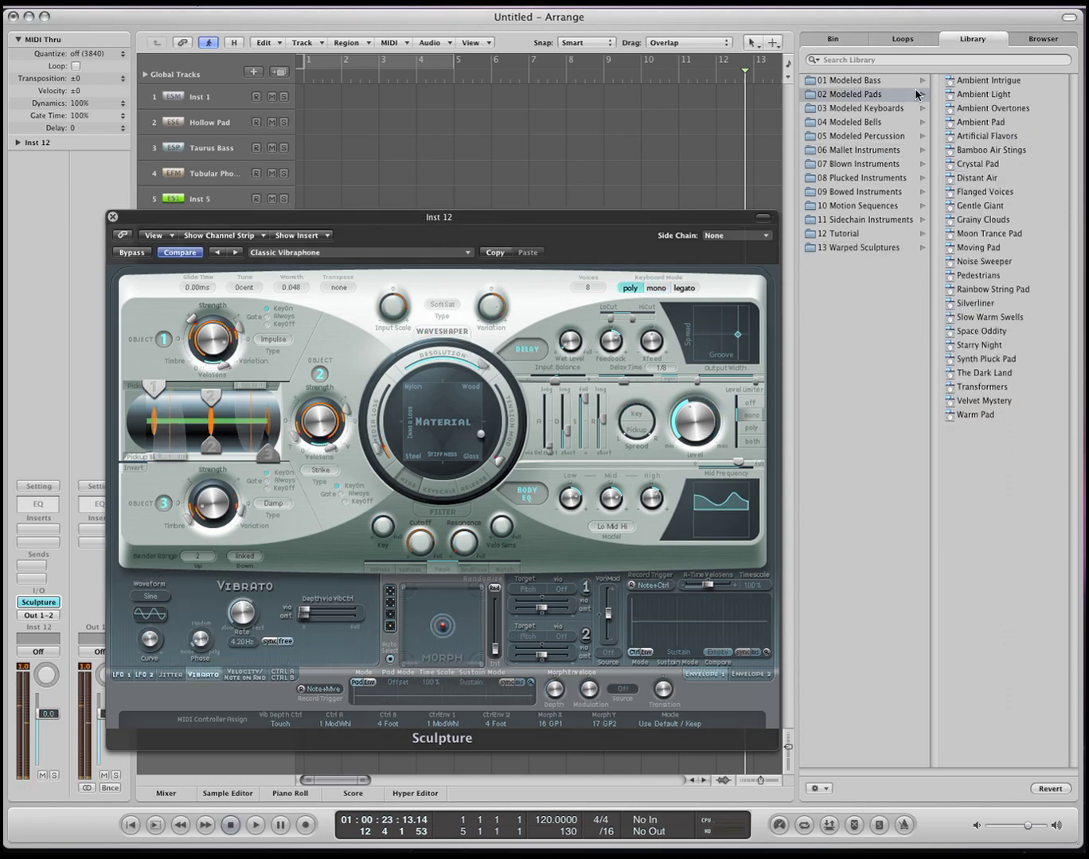
pyautogui.click(978, 82)
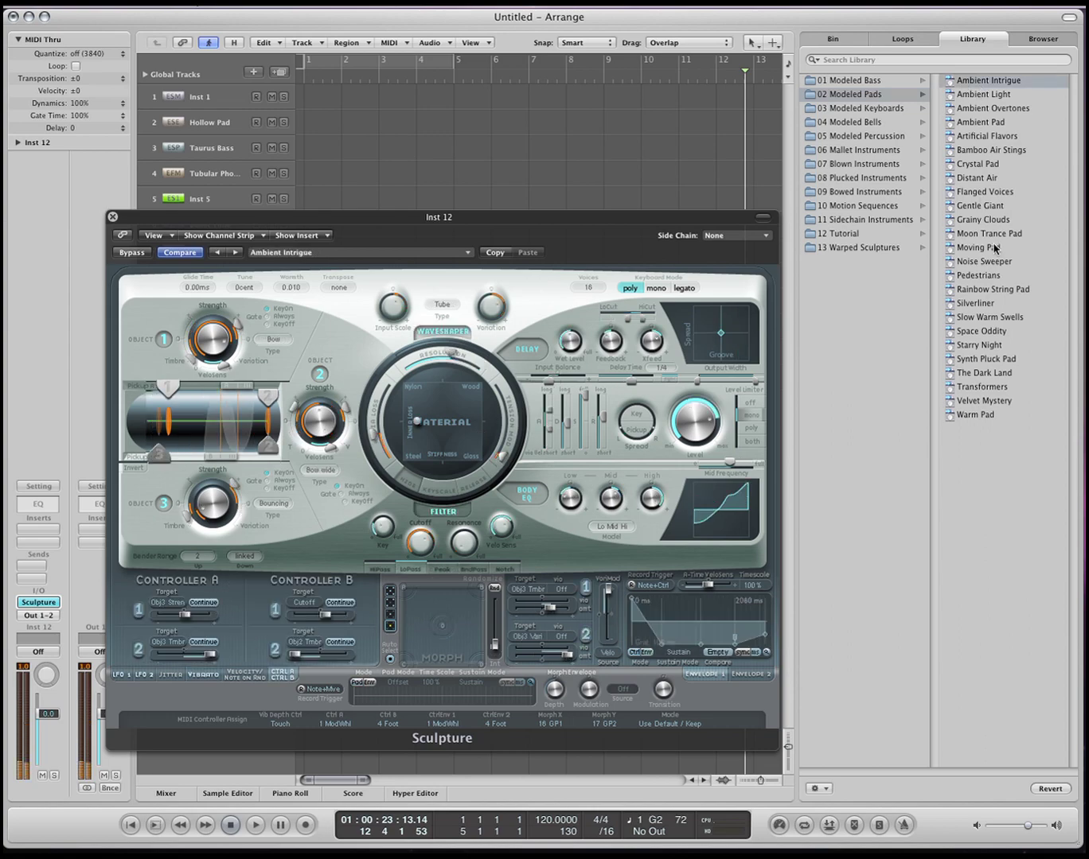
pyautogui.click(995, 291)
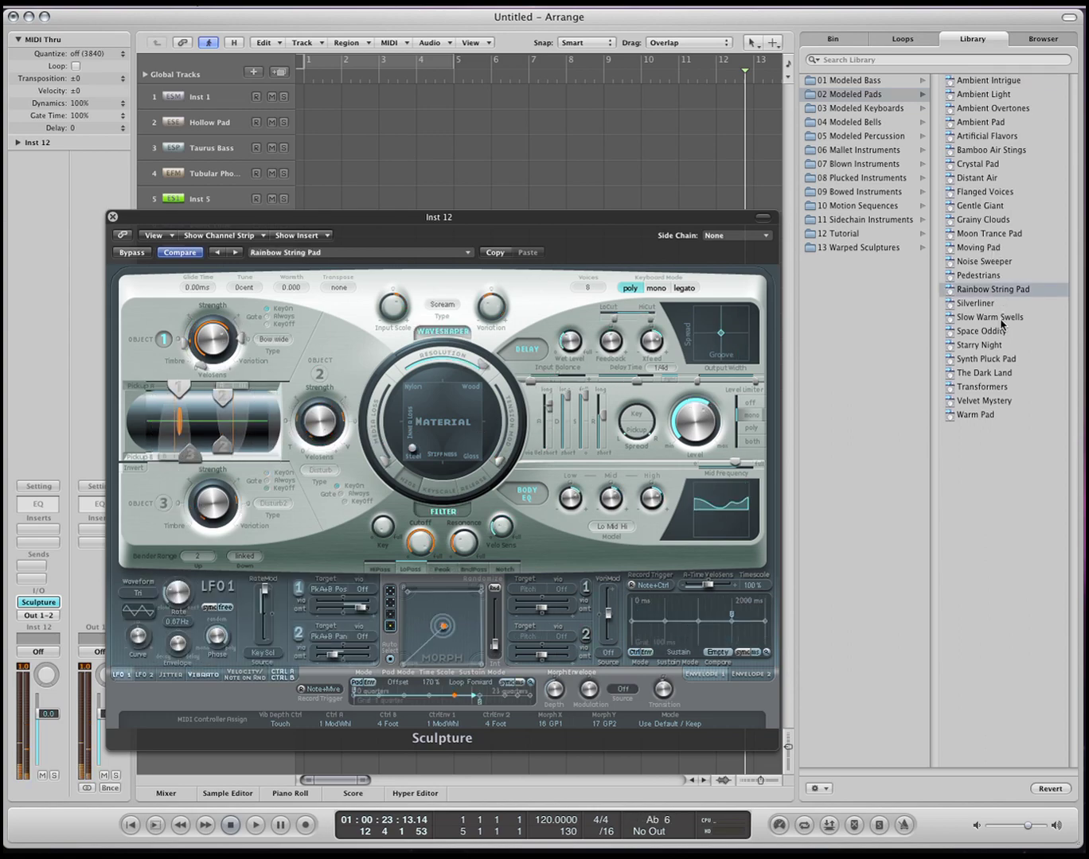
pyautogui.click(1009, 346)
pyautogui.click(840, 220)
pyautogui.click(975, 178)
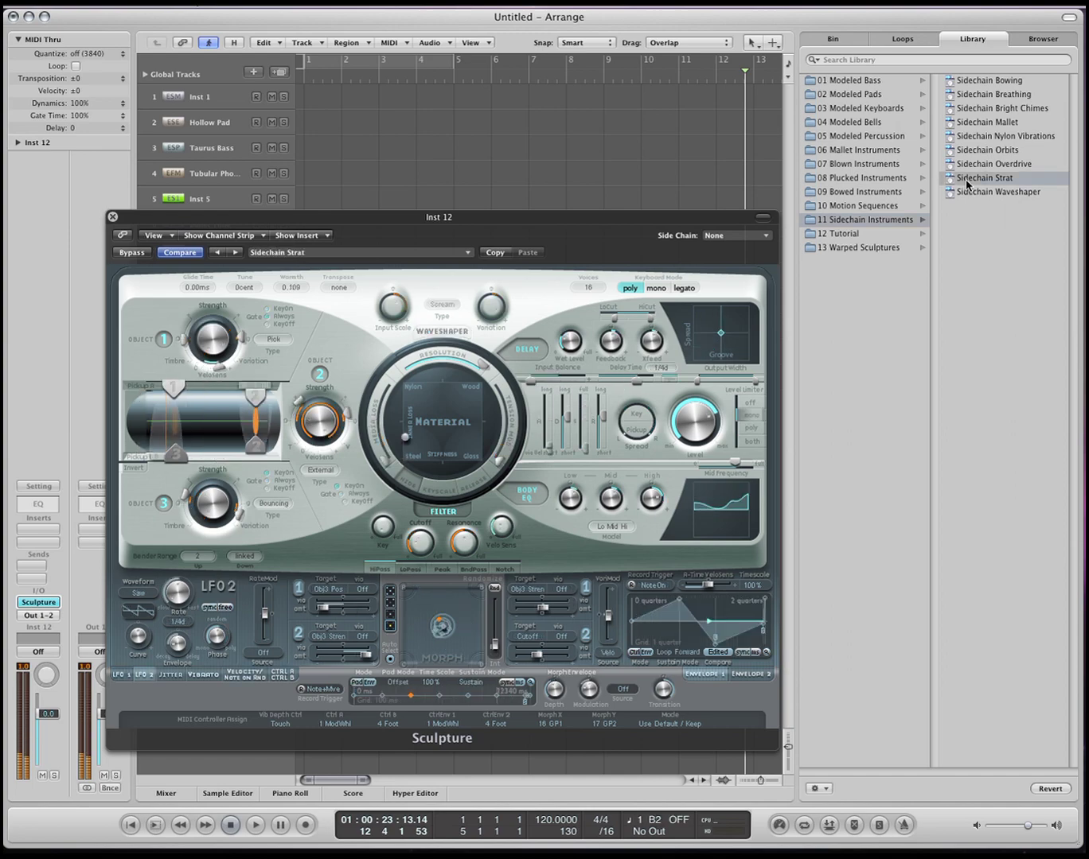
pyautogui.click(1005, 136)
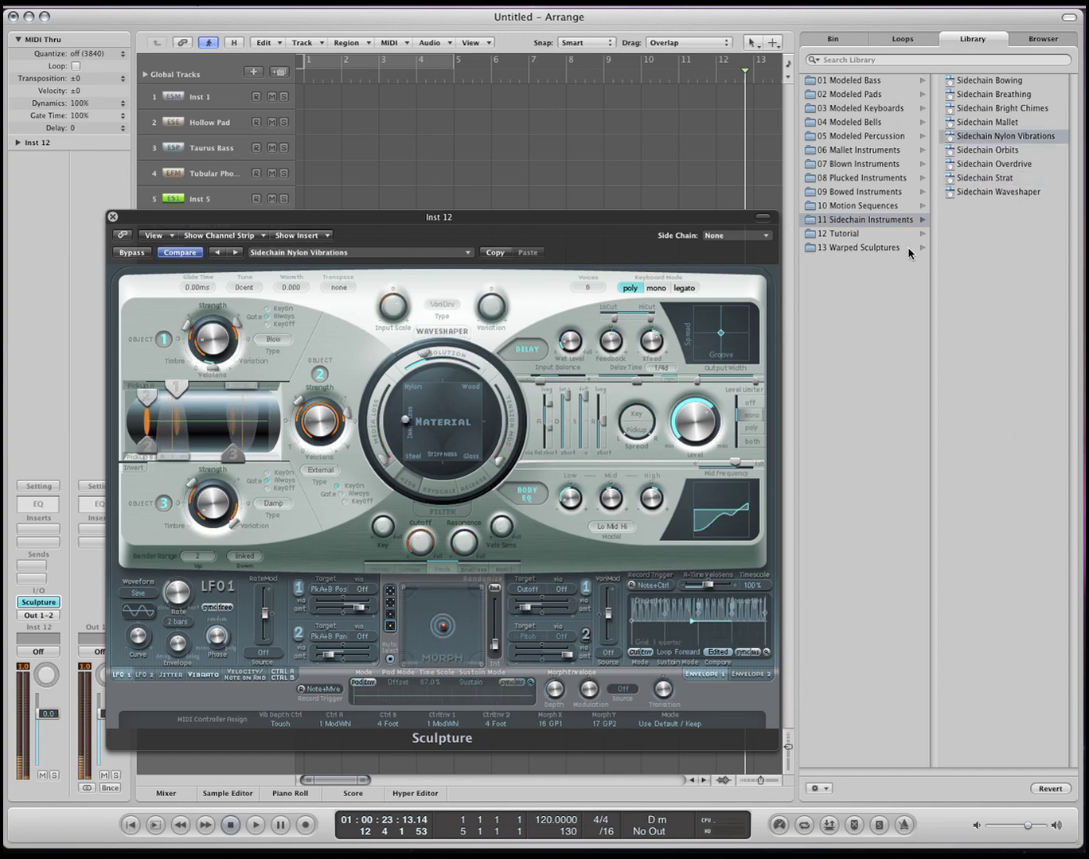
# - Try several Warped Sculptures patches, then settle on Motion Sequences > Rhythmic Mallets and close Sculpture
pyautogui.click(907, 248)
pyautogui.click(992, 163)
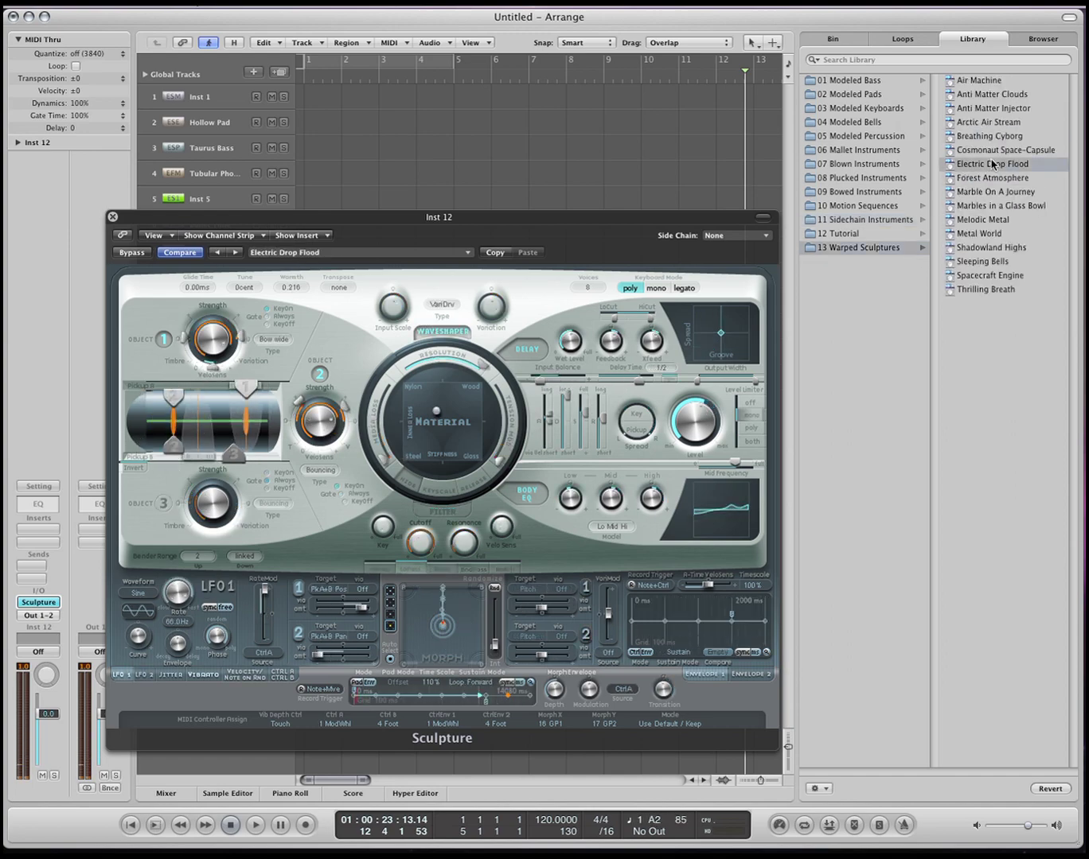
pyautogui.click(971, 95)
pyautogui.click(1028, 248)
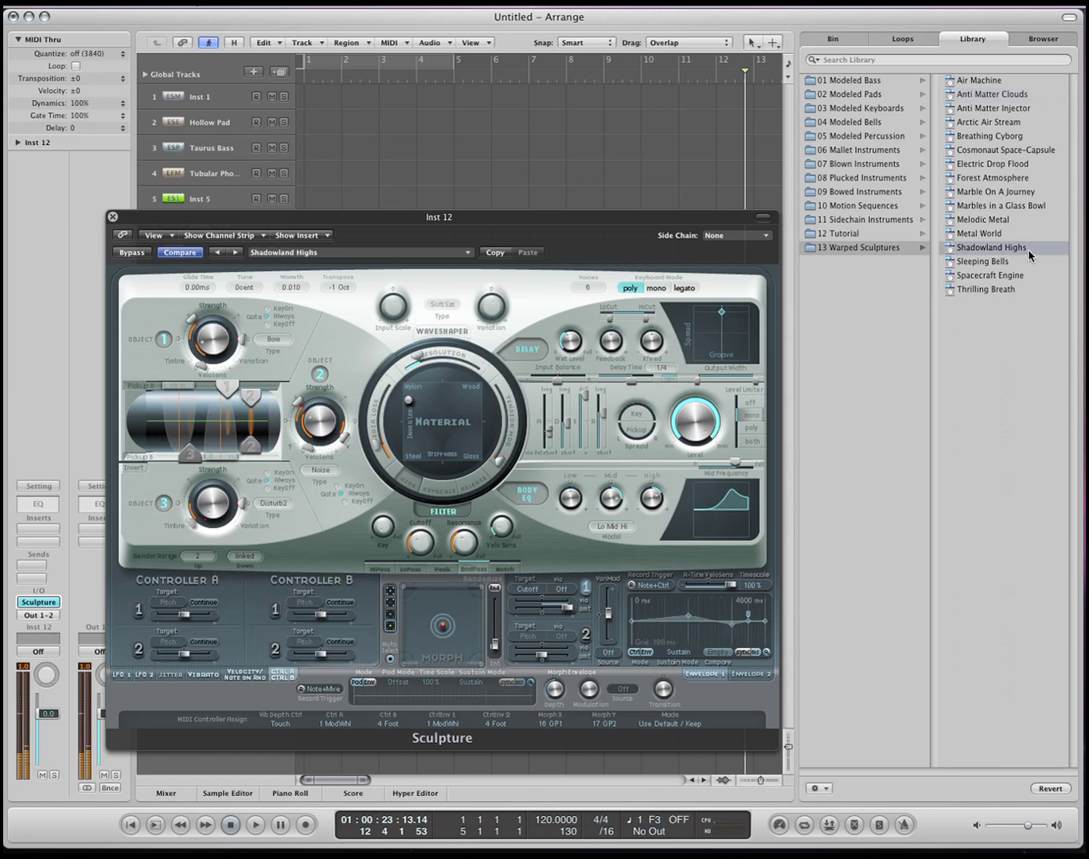
pyautogui.click(1021, 290)
pyautogui.click(984, 221)
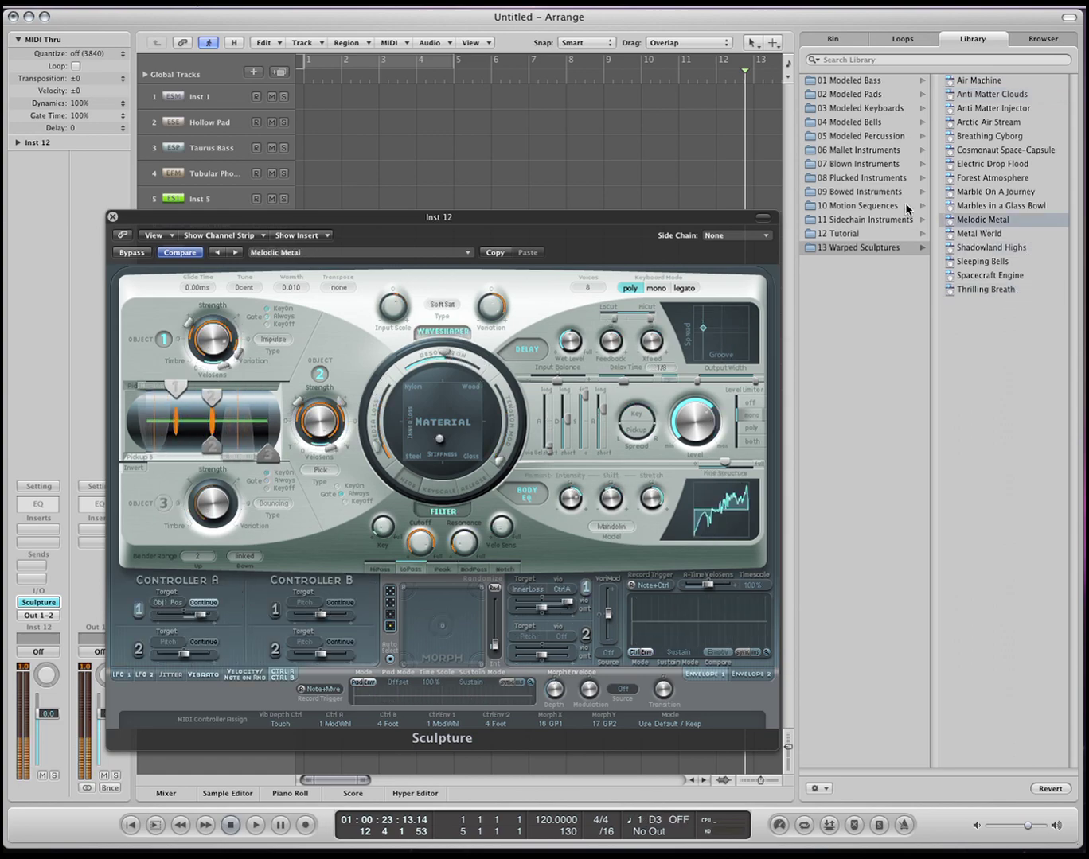
pyautogui.click(909, 208)
pyautogui.click(973, 127)
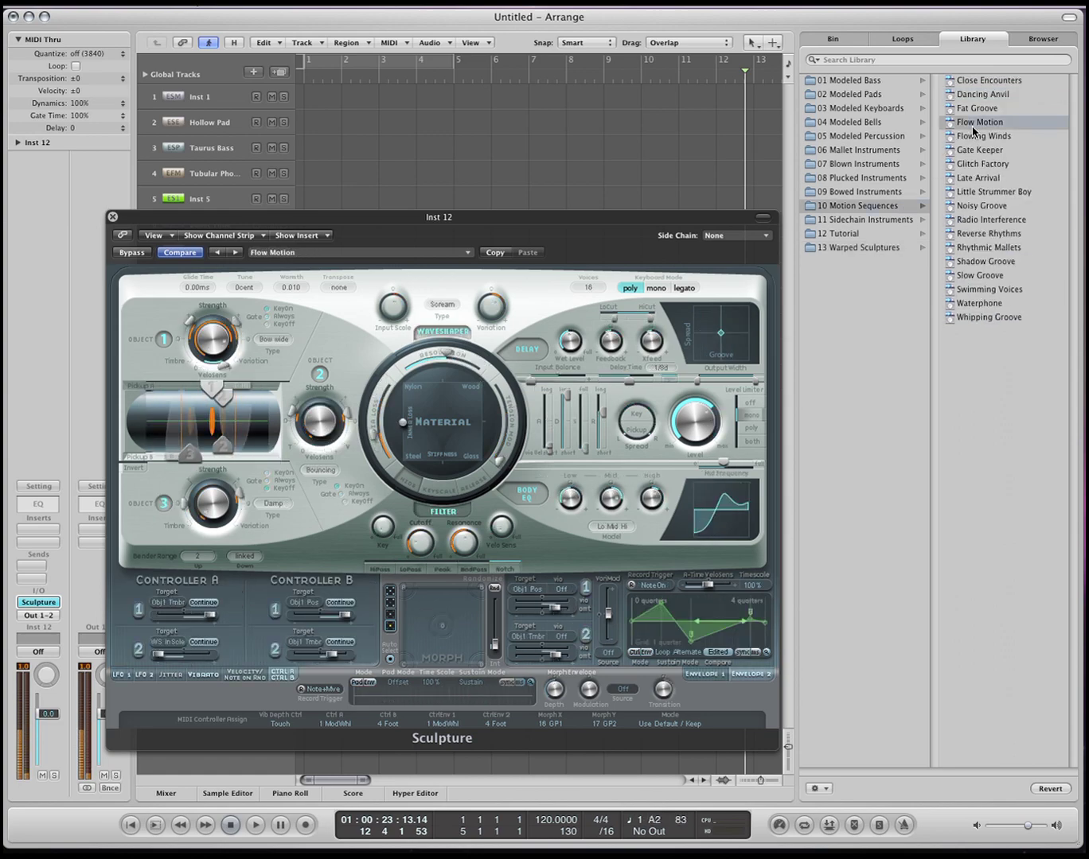
pyautogui.click(997, 246)
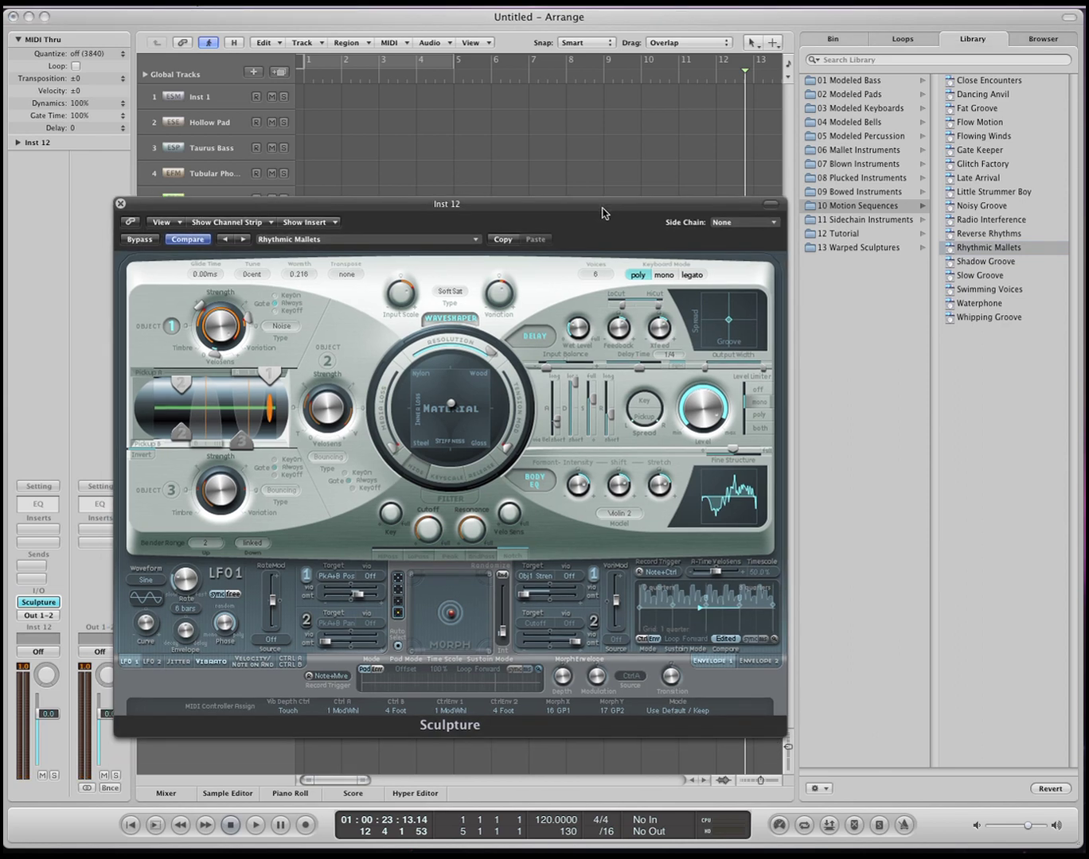
pyautogui.press('super+w')
# - Create a new instrument track, Inst 13, with Ultrabeat loaded
pyautogui.doubleClick(184, 479)
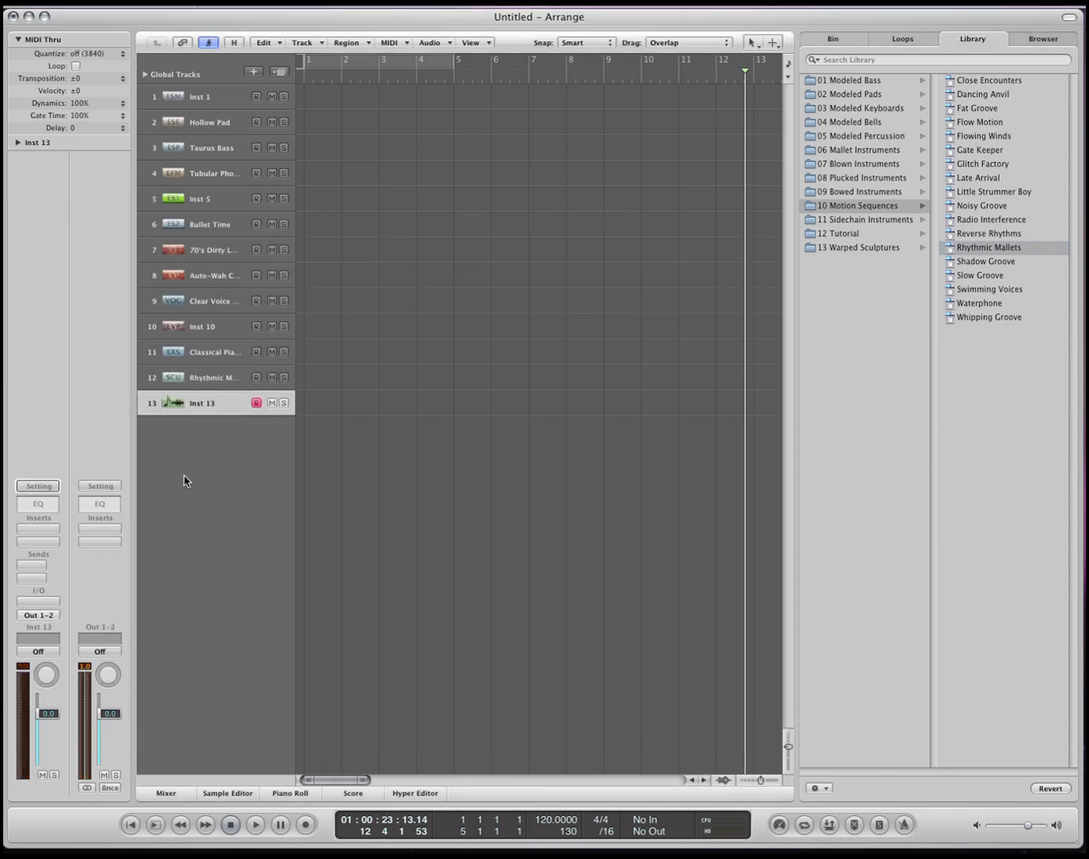
pyautogui.click(49, 601)
pyautogui.moveTo(90, 782)
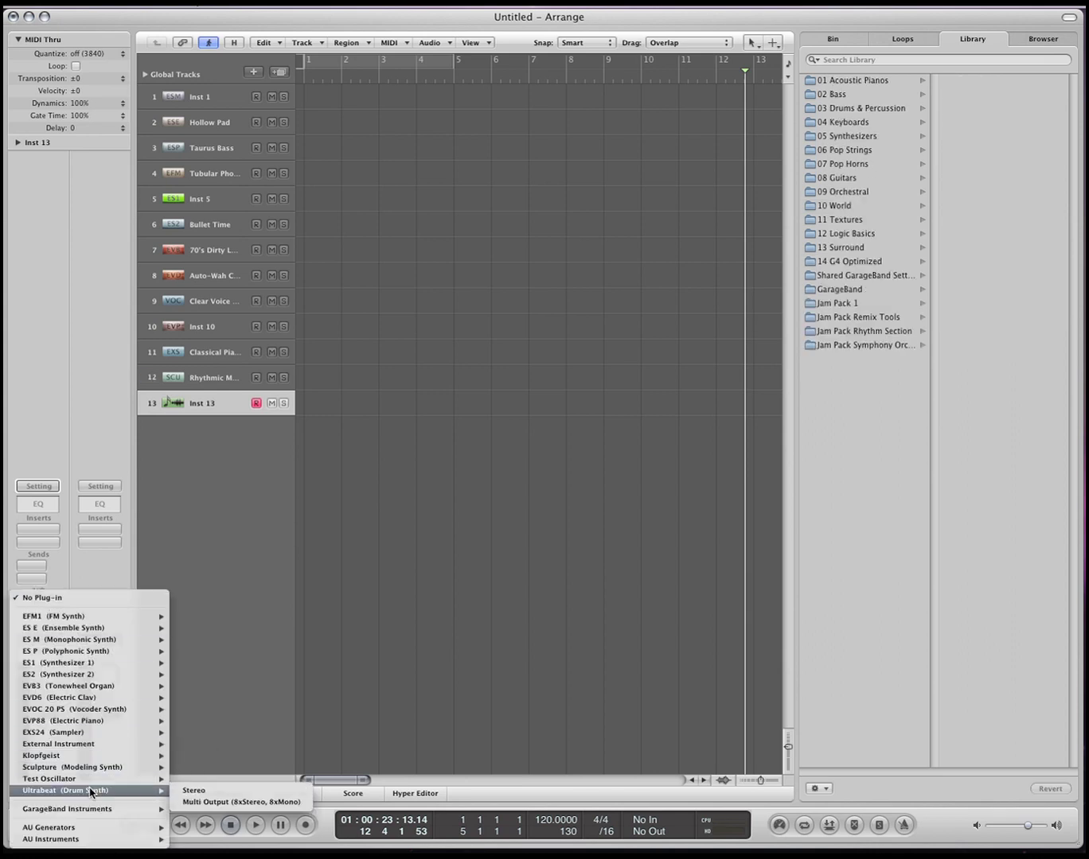
pyautogui.click(92, 791)
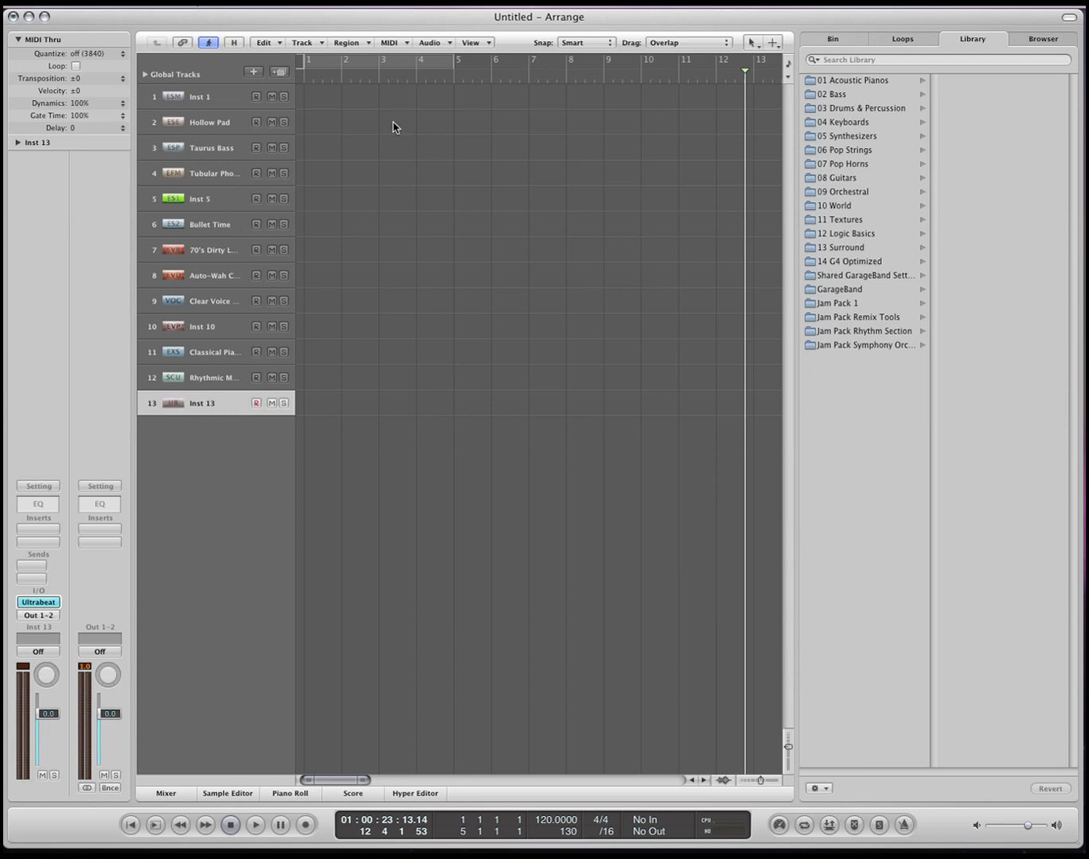
pyautogui.moveTo(240, 61); pyautogui.dragTo(607, 138)
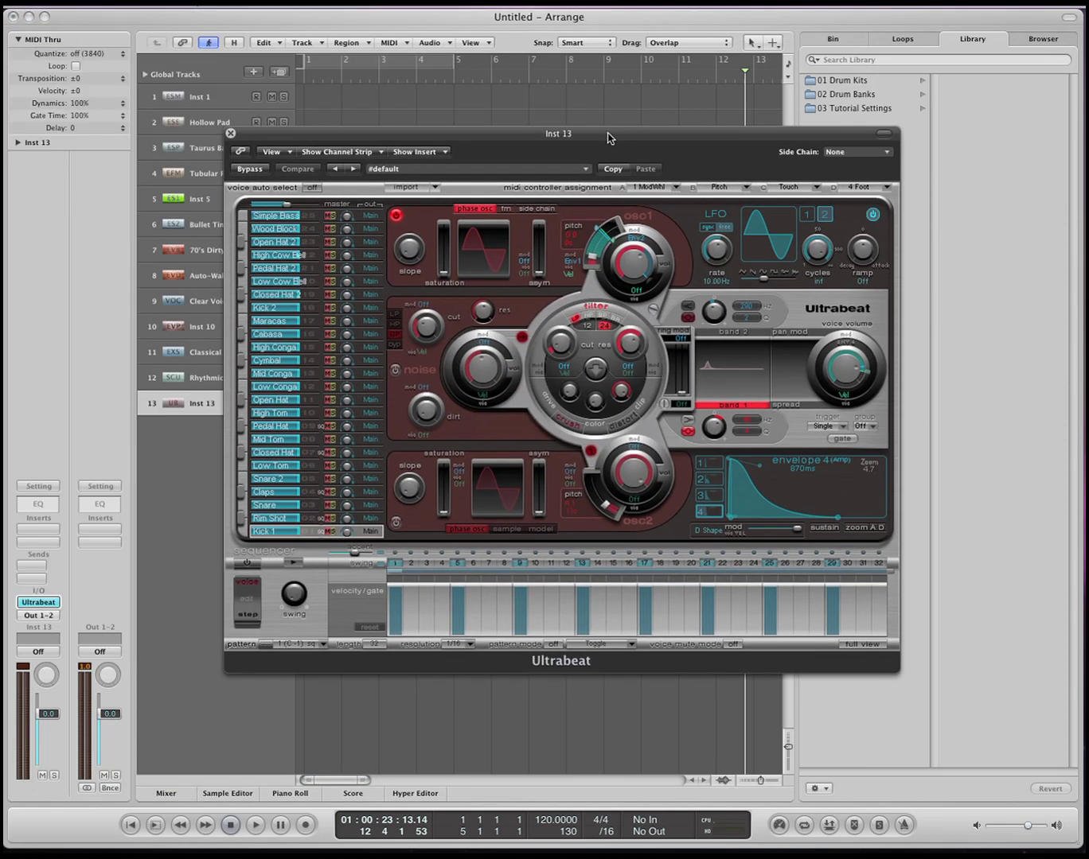
# - Add an empty Inst 14 instrument track and close the Ultrabeat window
pyautogui.doubleClick(194, 474)
pyautogui.click(38, 602)
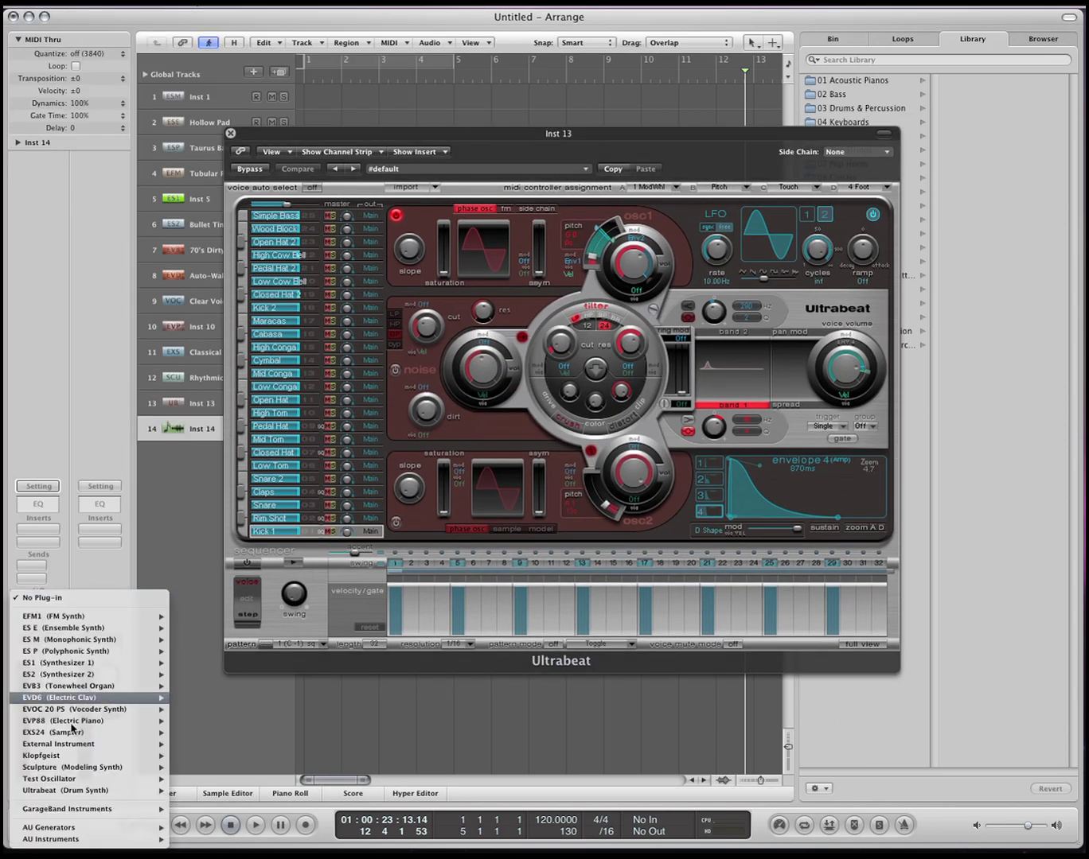
pyautogui.moveTo(82, 810)
pyautogui.press('Escape')
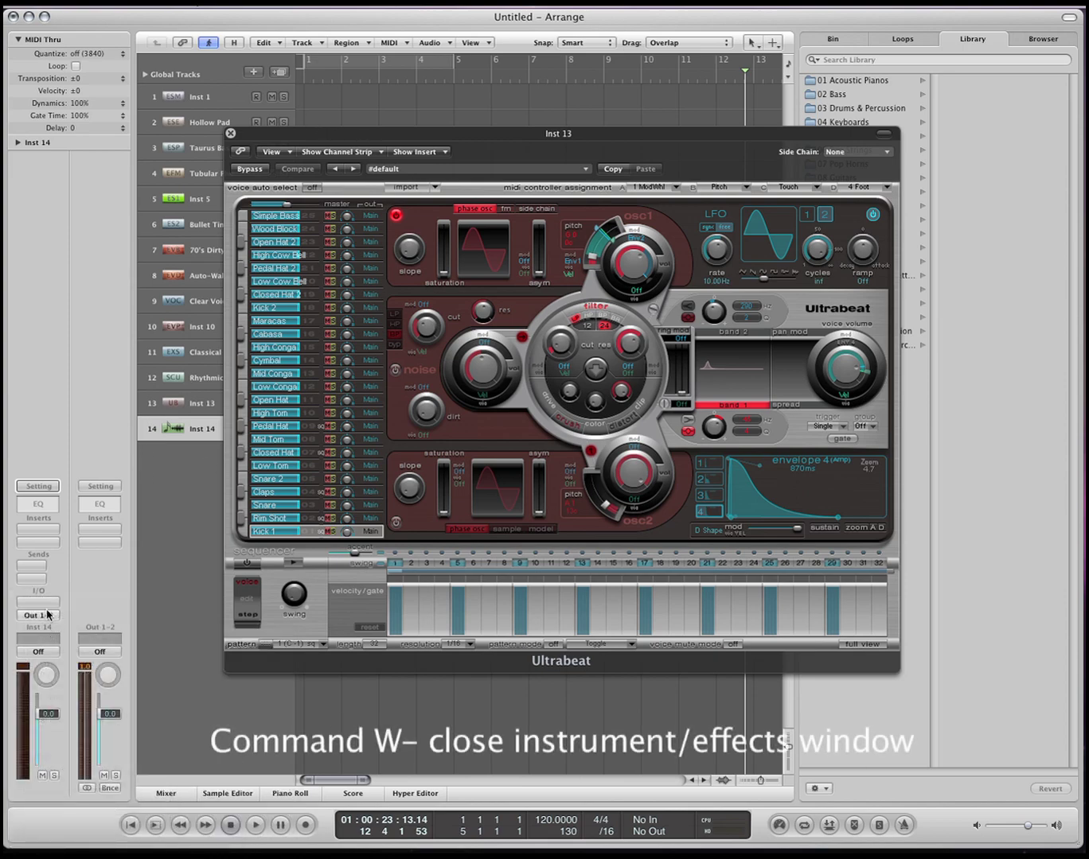
pyautogui.click(368, 140)
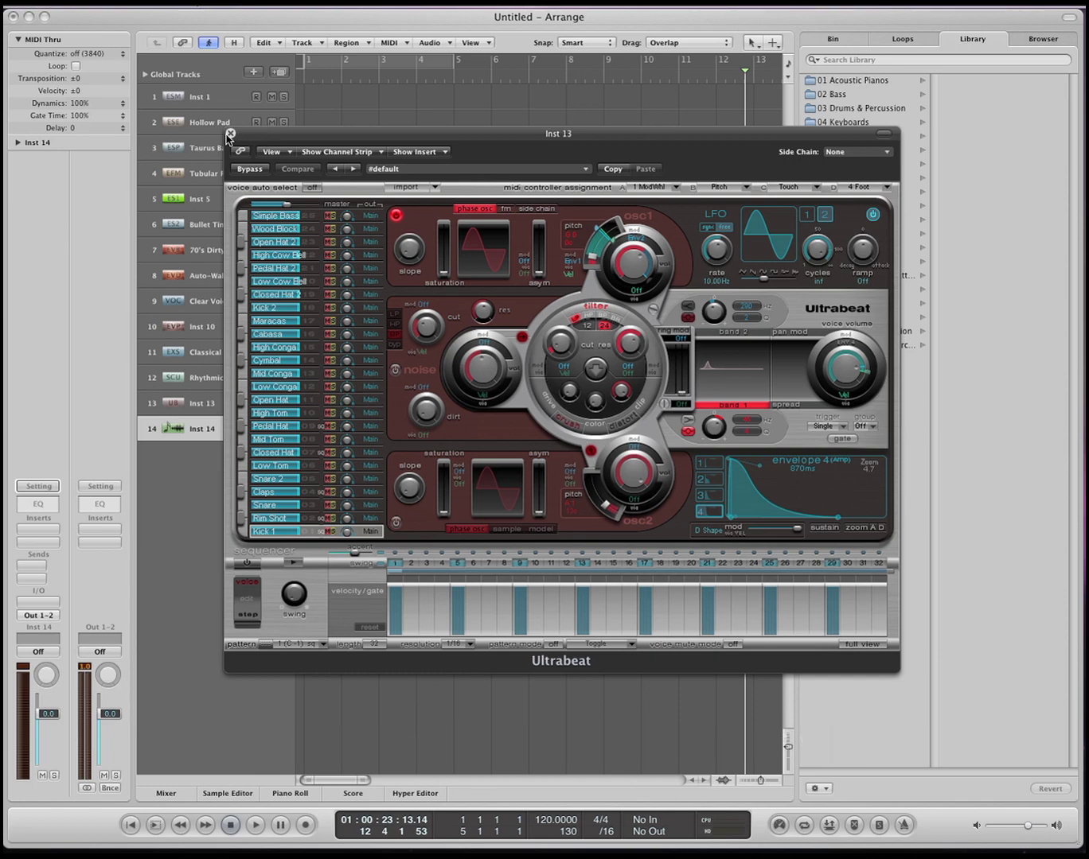
pyautogui.click(230, 133)
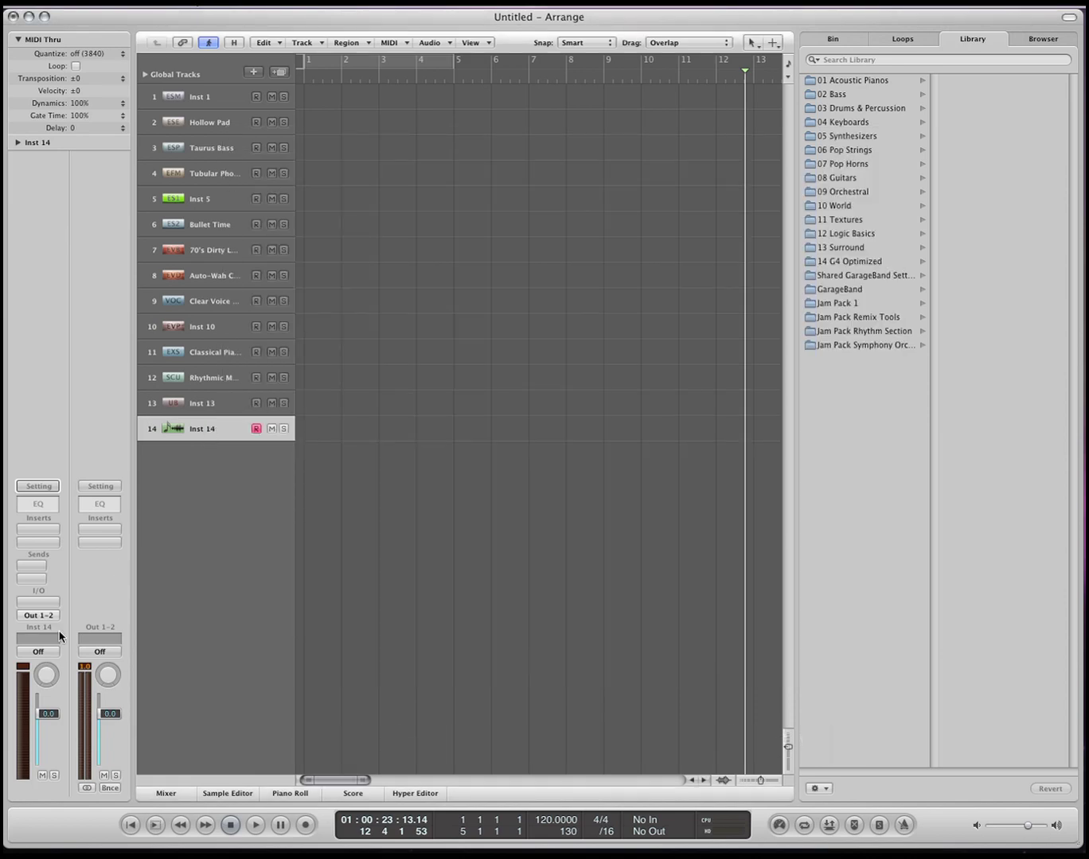
# - Load the Analog Swirl instrument onto Inst 14
pyautogui.click(38, 602)
pyautogui.moveTo(99, 810)
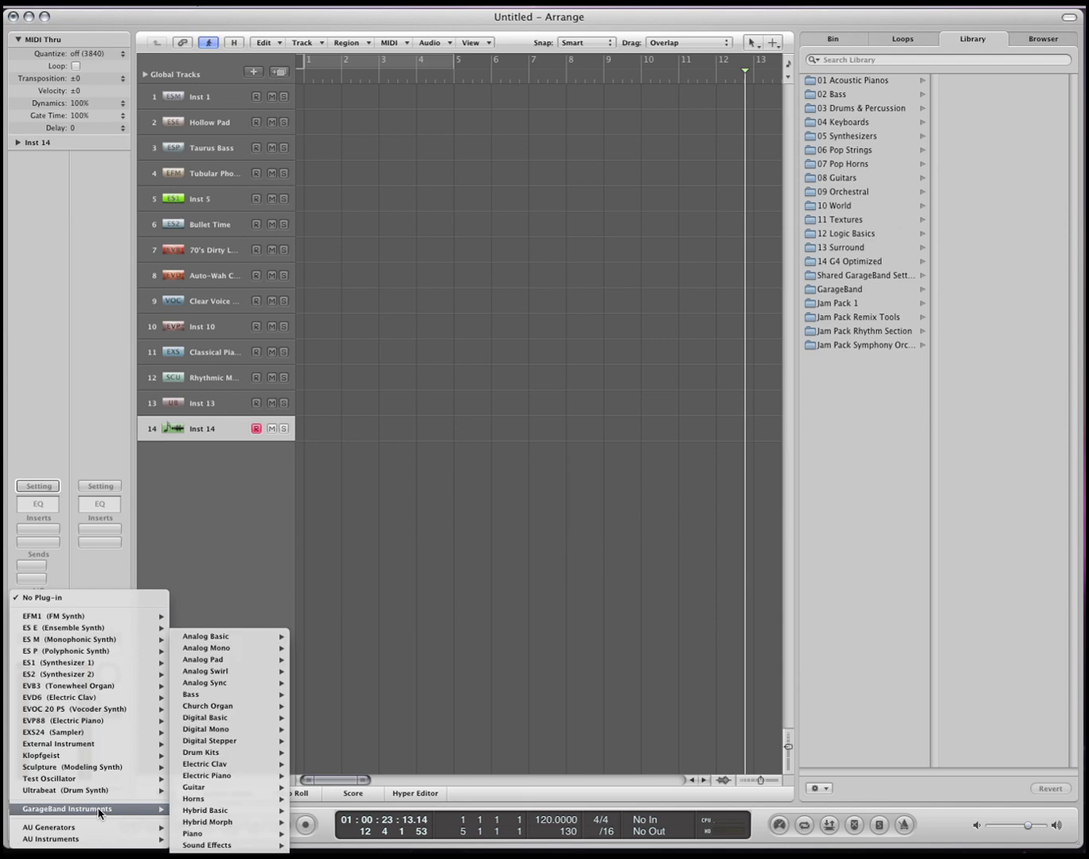
pyautogui.moveTo(237, 675)
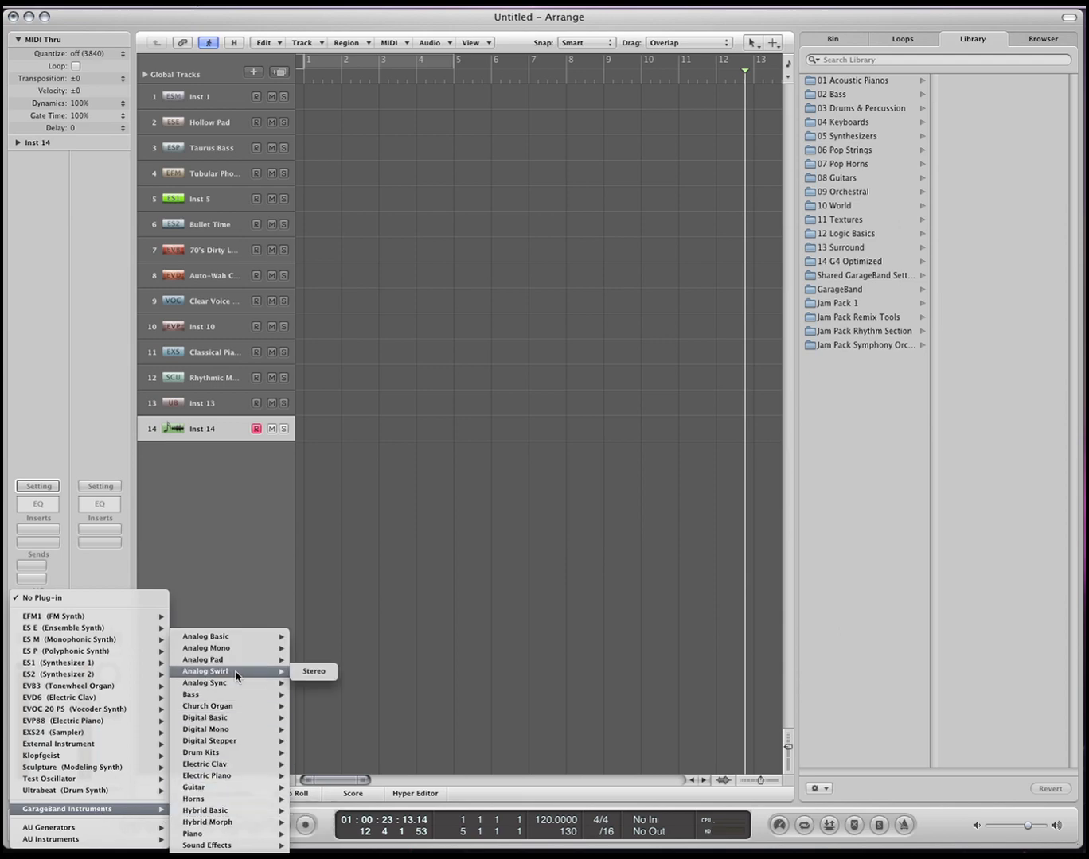
pyautogui.click(236, 675)
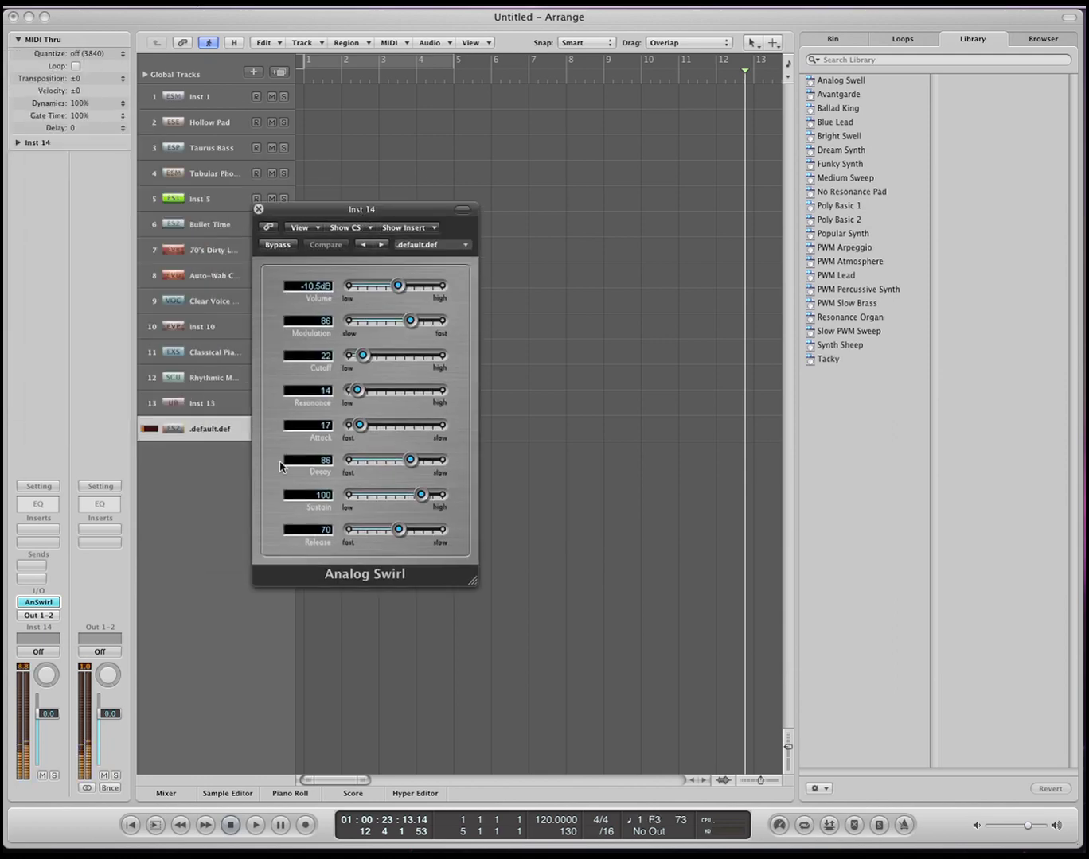
# - Replace it with GarageBand Horns > Pop Horn Section, set Filter Cutoff to 93.4%, and close the window
pyautogui.click(51, 606)
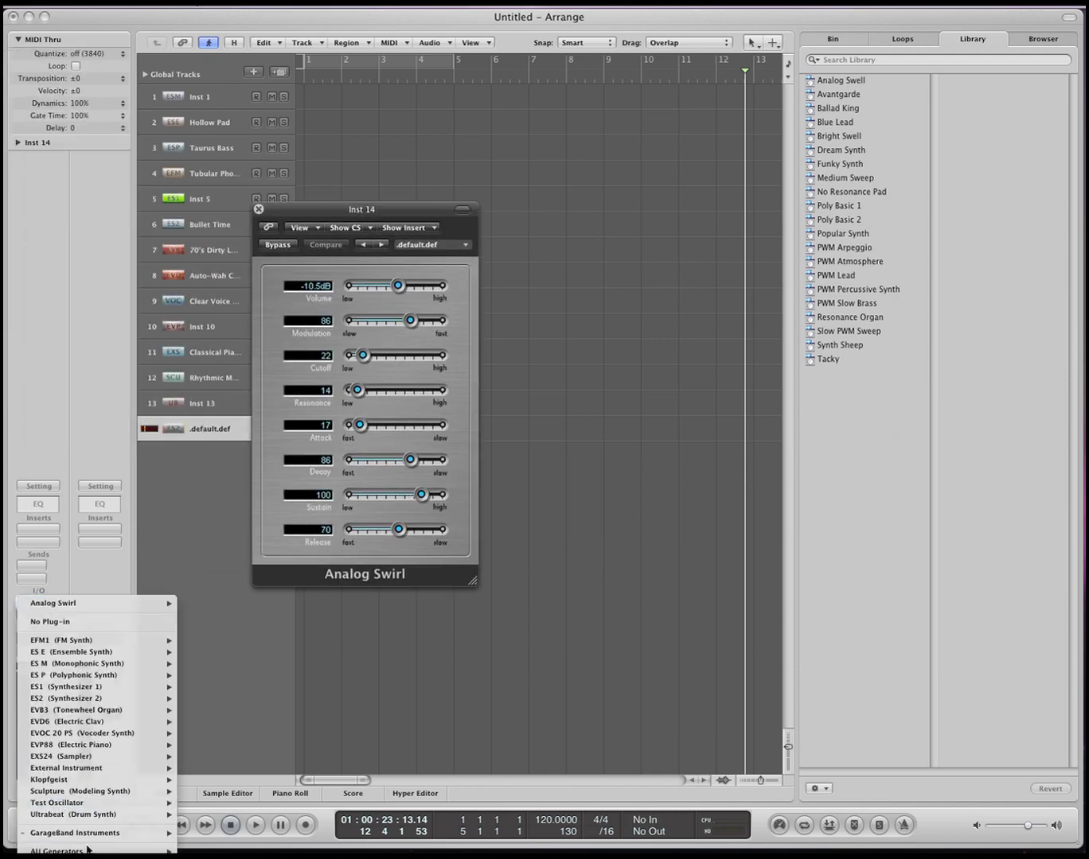
pyautogui.moveTo(92, 833)
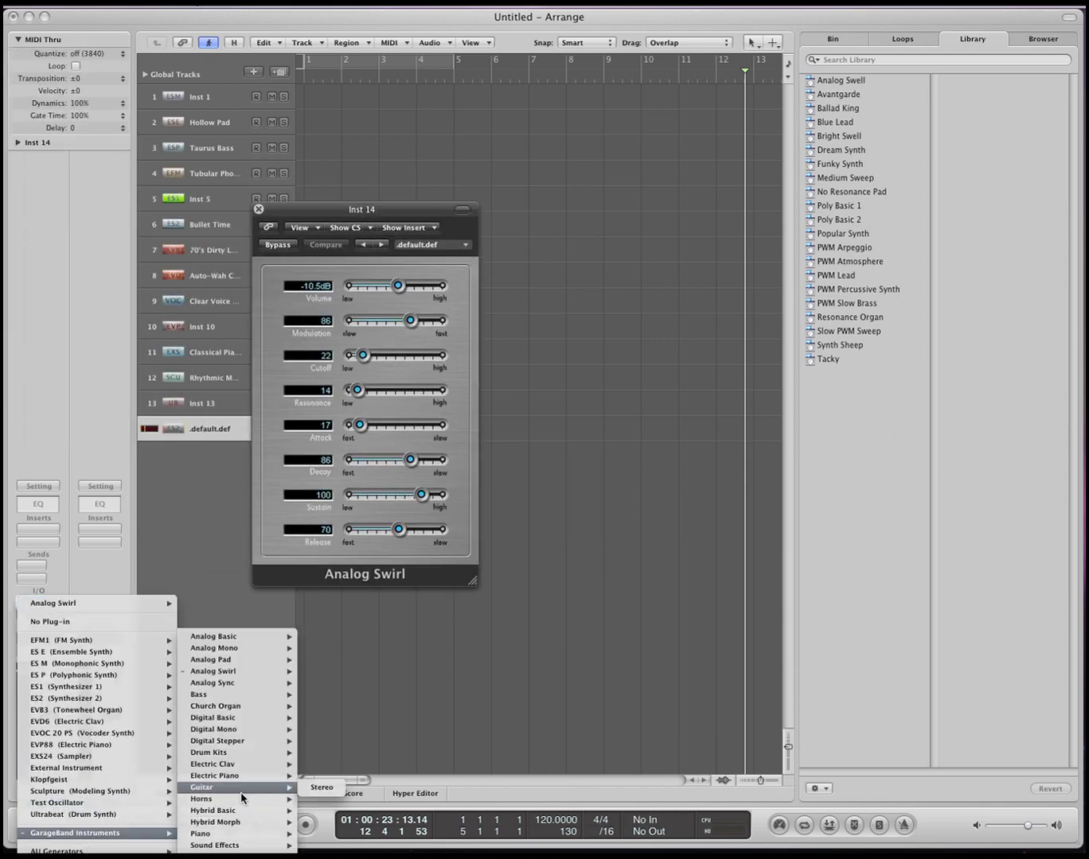
pyautogui.click(327, 799)
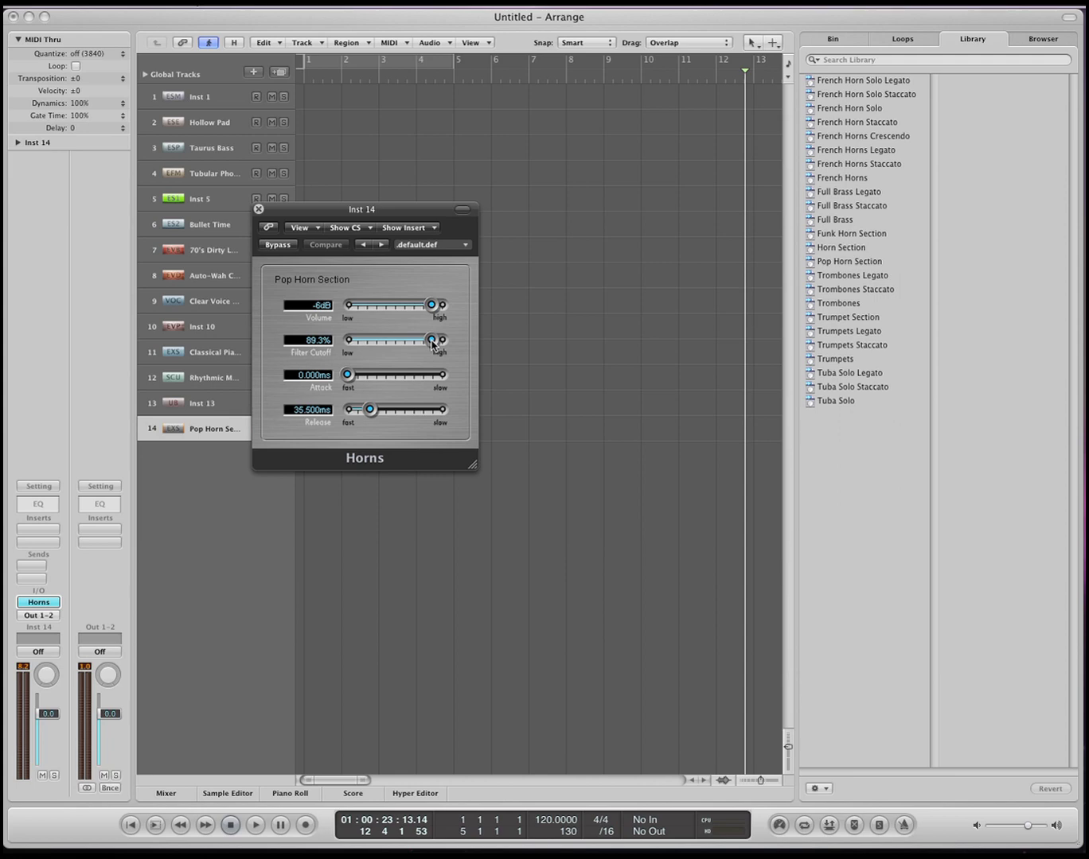
pyautogui.moveTo(432, 344)
pyautogui.mouseDown()
pyautogui.moveTo(379, 343)
pyautogui.moveTo(436, 344)
pyautogui.mouseUp()
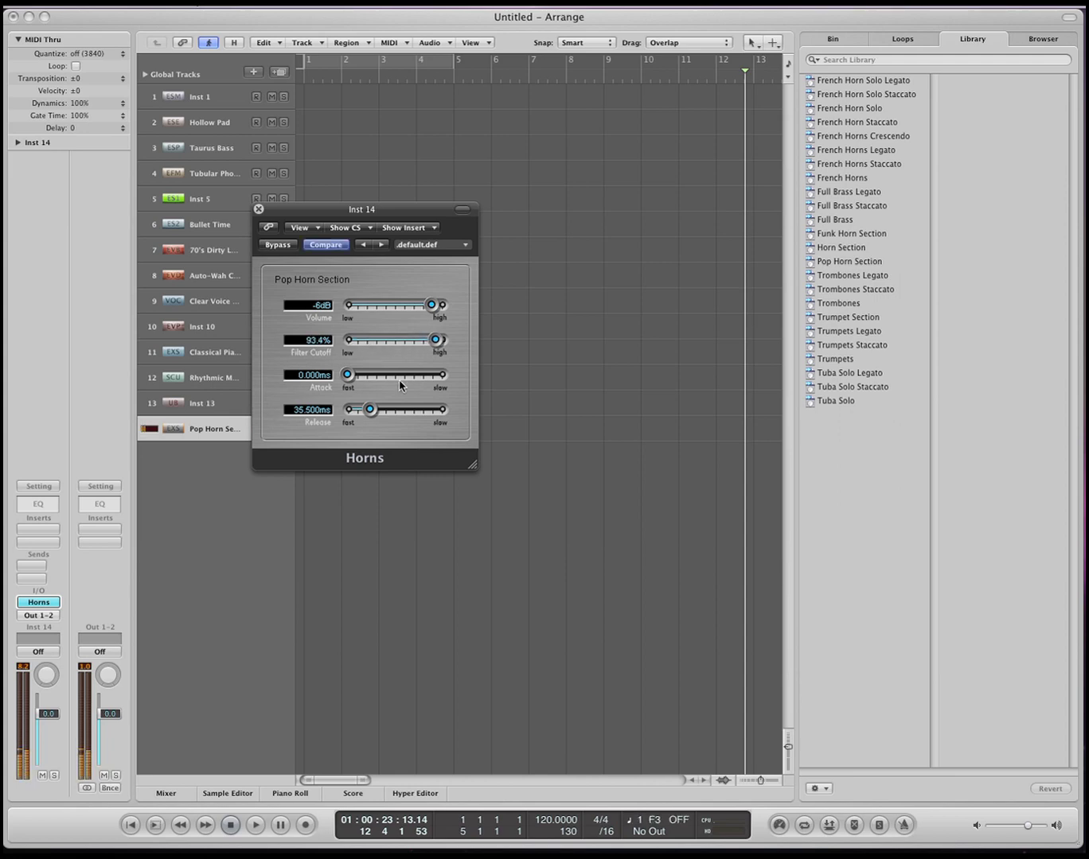
pyautogui.click(257, 210)
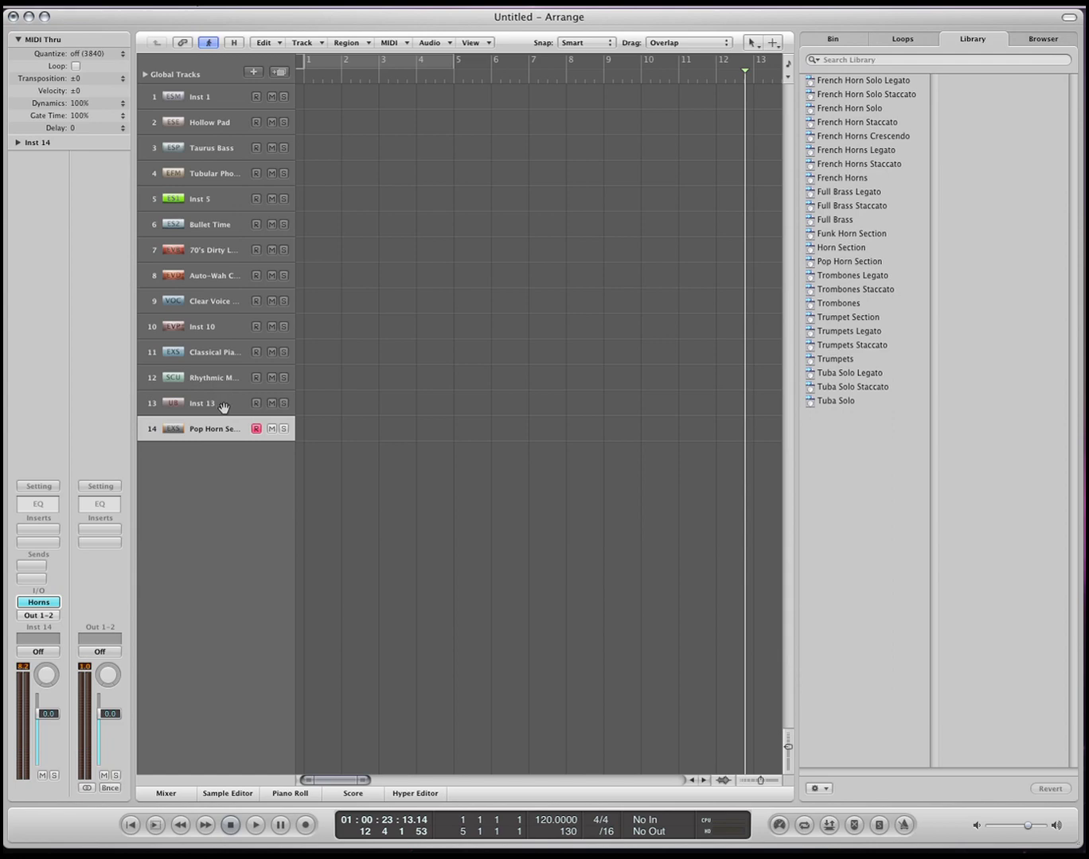
# - Delete the Pop Horn Section track and open Inst 13's Ultrabeat window
pyautogui.press('super+BackSpace')
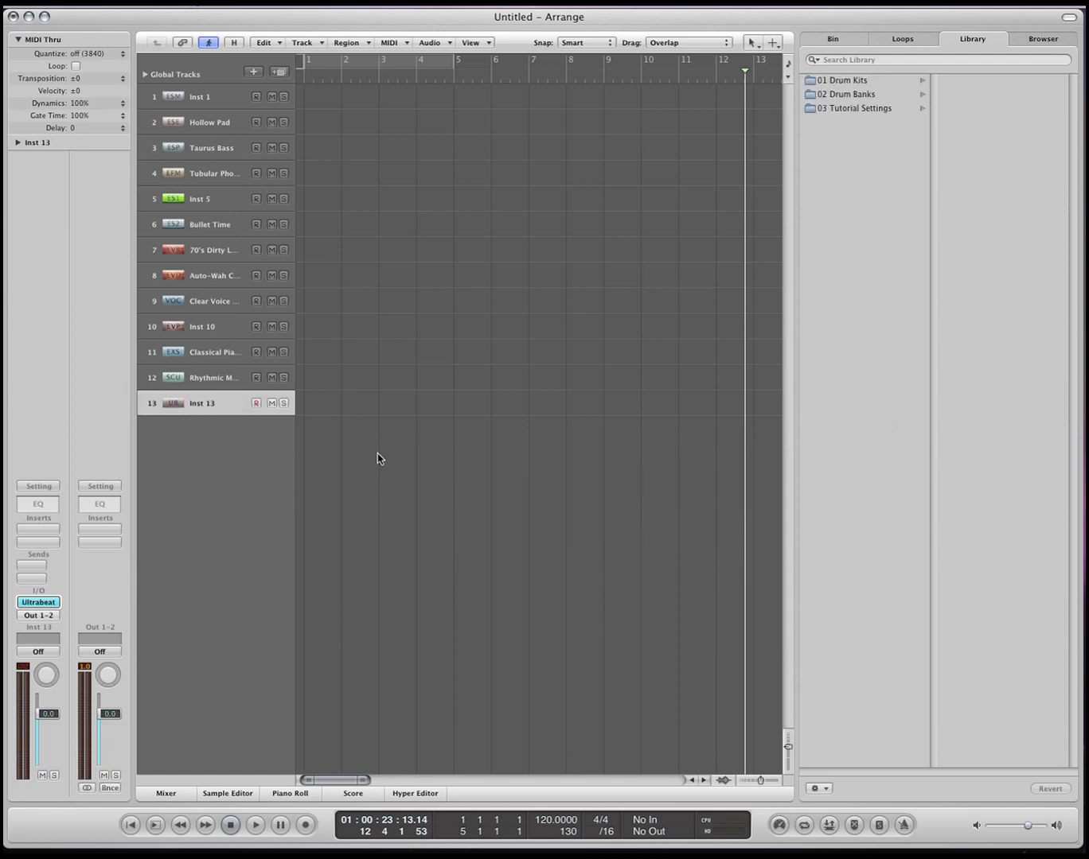
pyautogui.click(38, 603)
pyautogui.moveTo(494, 144); pyautogui.dragTo(386, 168)
# - Load the Indie Live Kit from the 01 Drum Kits Library folder
pyautogui.click(843, 81)
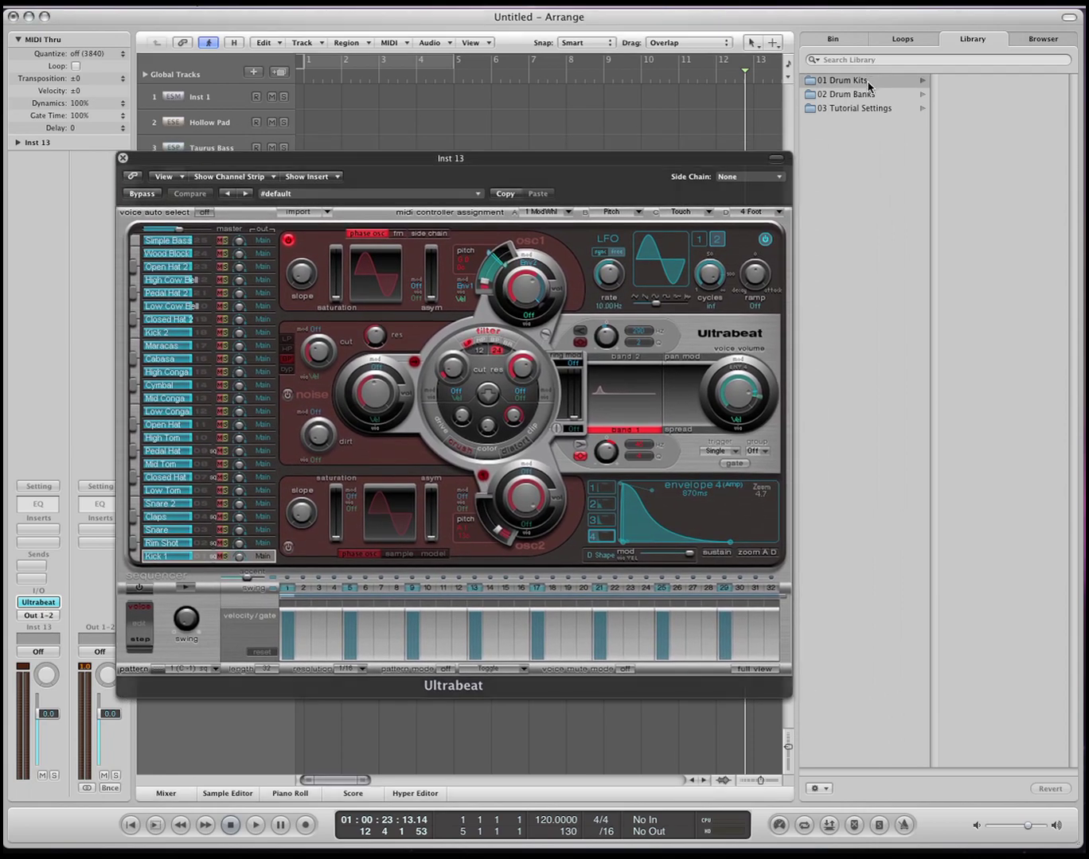
pyautogui.scroll(-1, 1023, 166)
pyautogui.scroll(-5, 1023, 165)
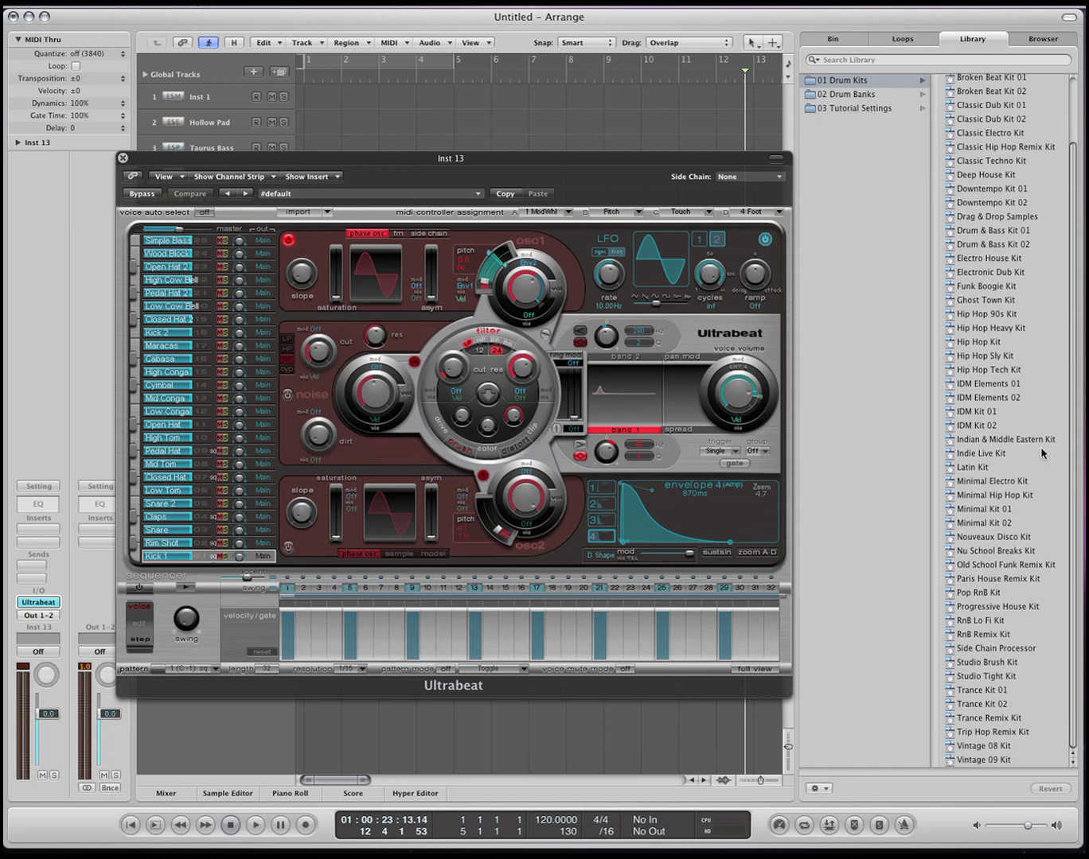
pyautogui.click(1002, 461)
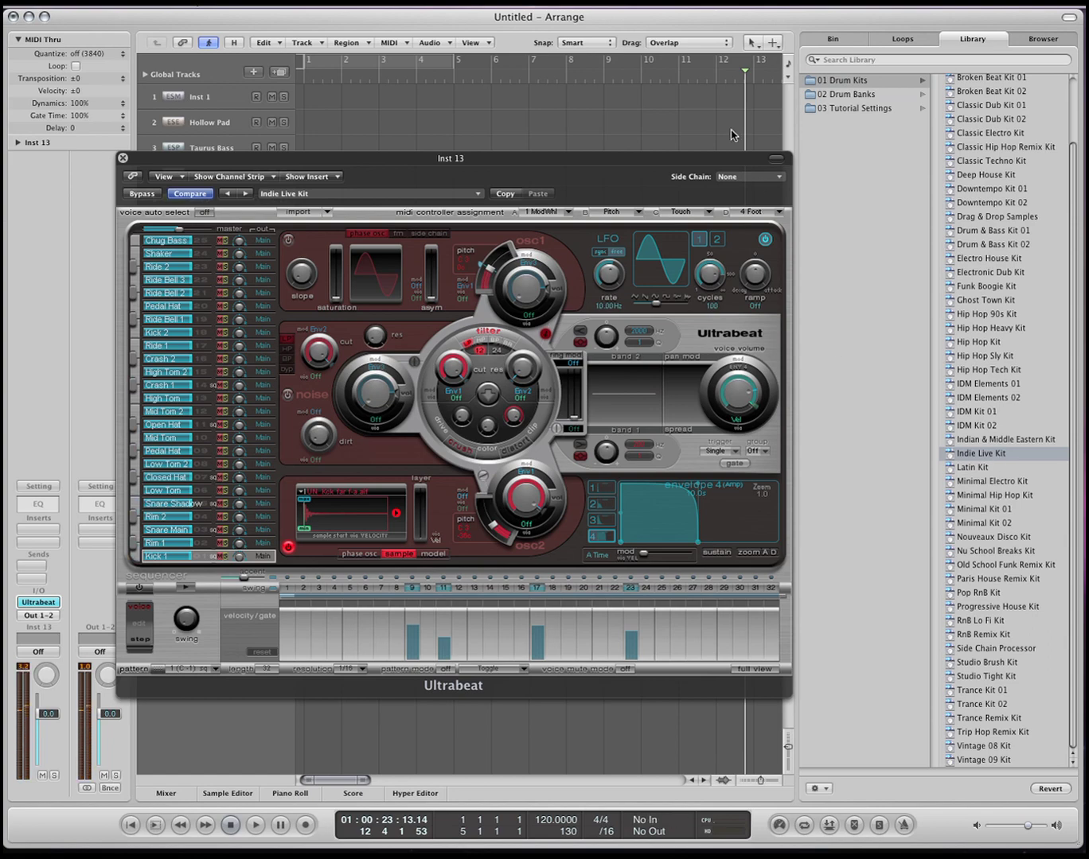
pyautogui.scroll(3, 991, 309)
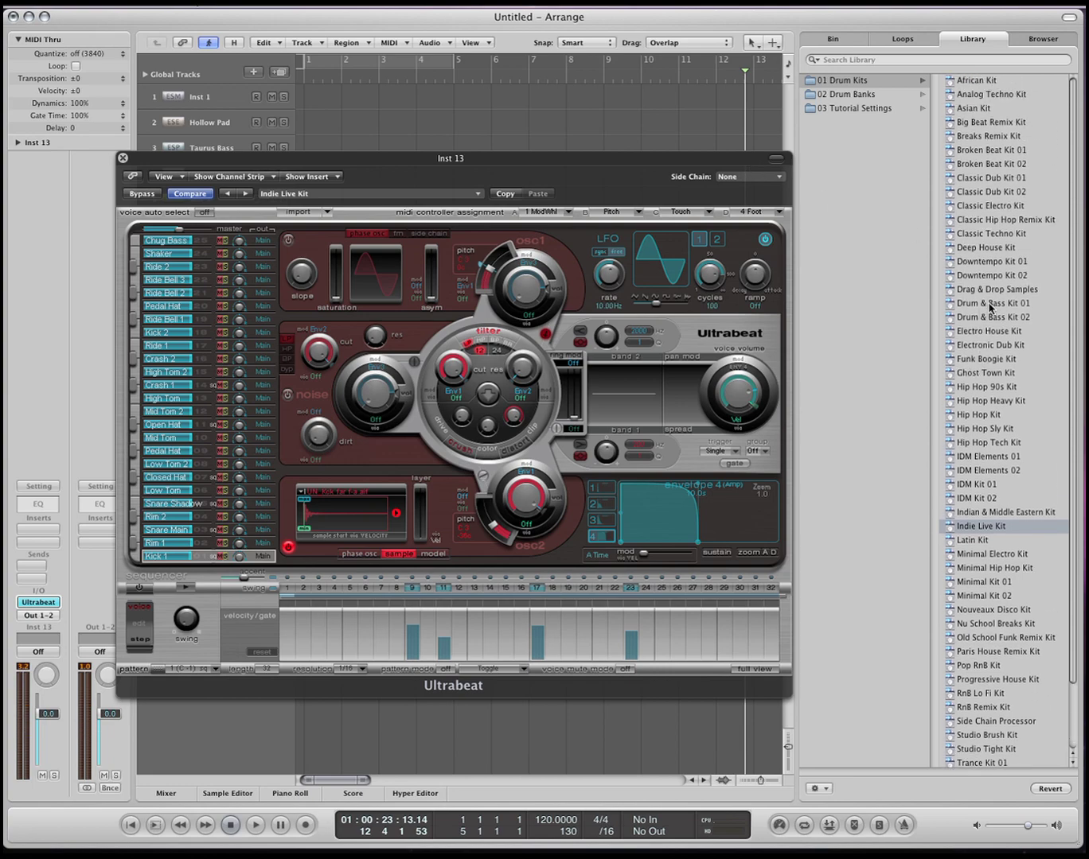
# - Load the Breaks Remix Kit and audition Main Kick, Side Snare, Dusty Snare, Clean Snare and Low Tom Dry
pyautogui.click(1018, 137)
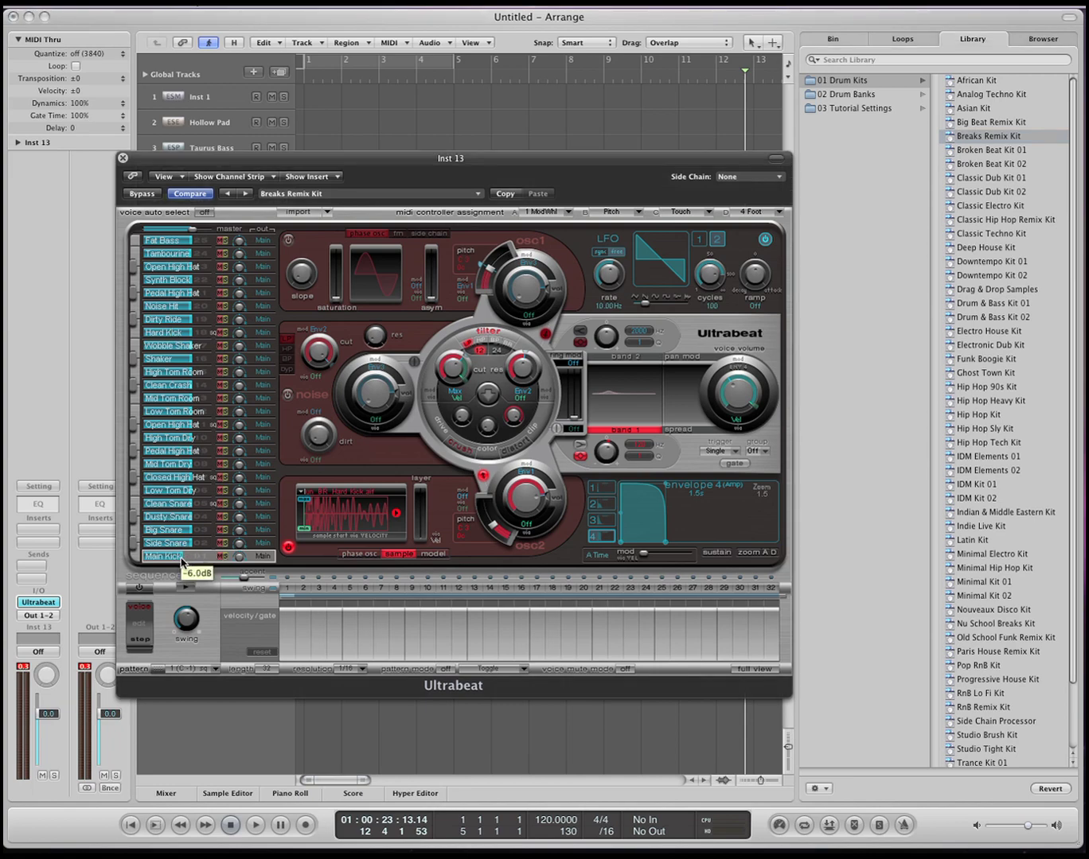
pyautogui.moveTo(193, 563)
pyautogui.mouseDown()
pyautogui.moveTo(194, 571)
pyautogui.moveTo(203, 547)
pyautogui.mouseUp()
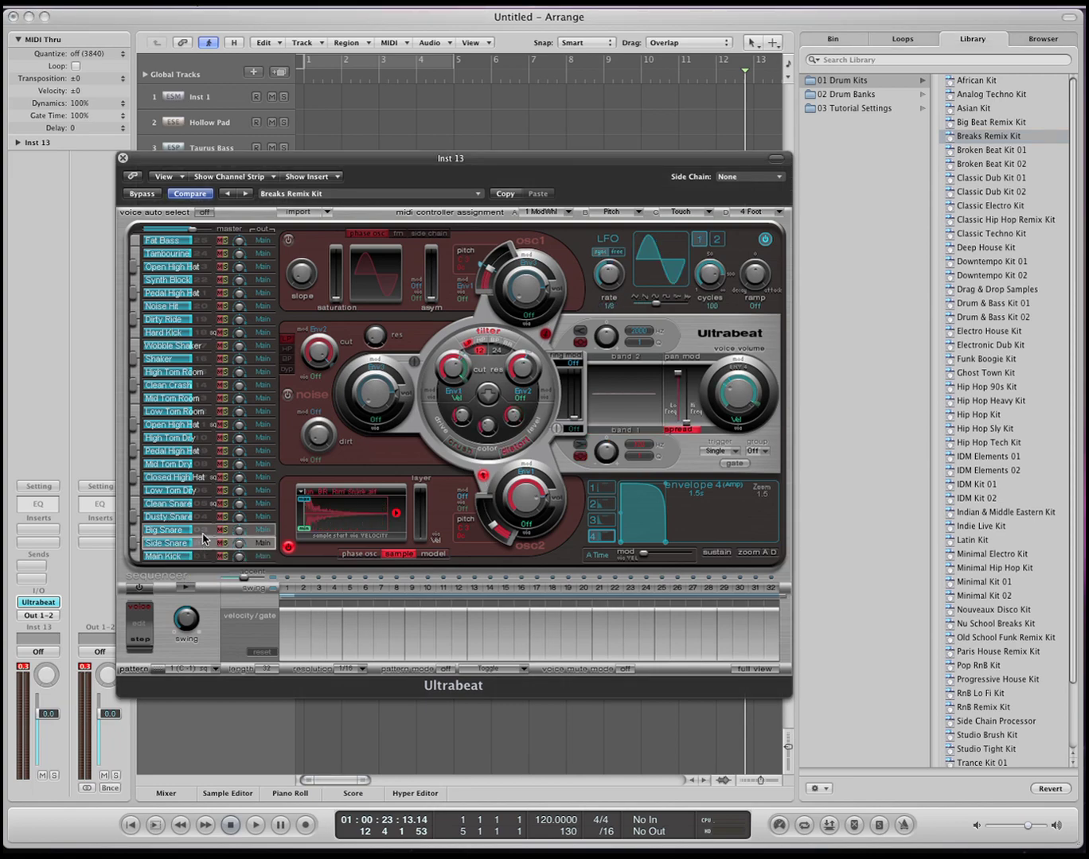
pyautogui.click(202, 516)
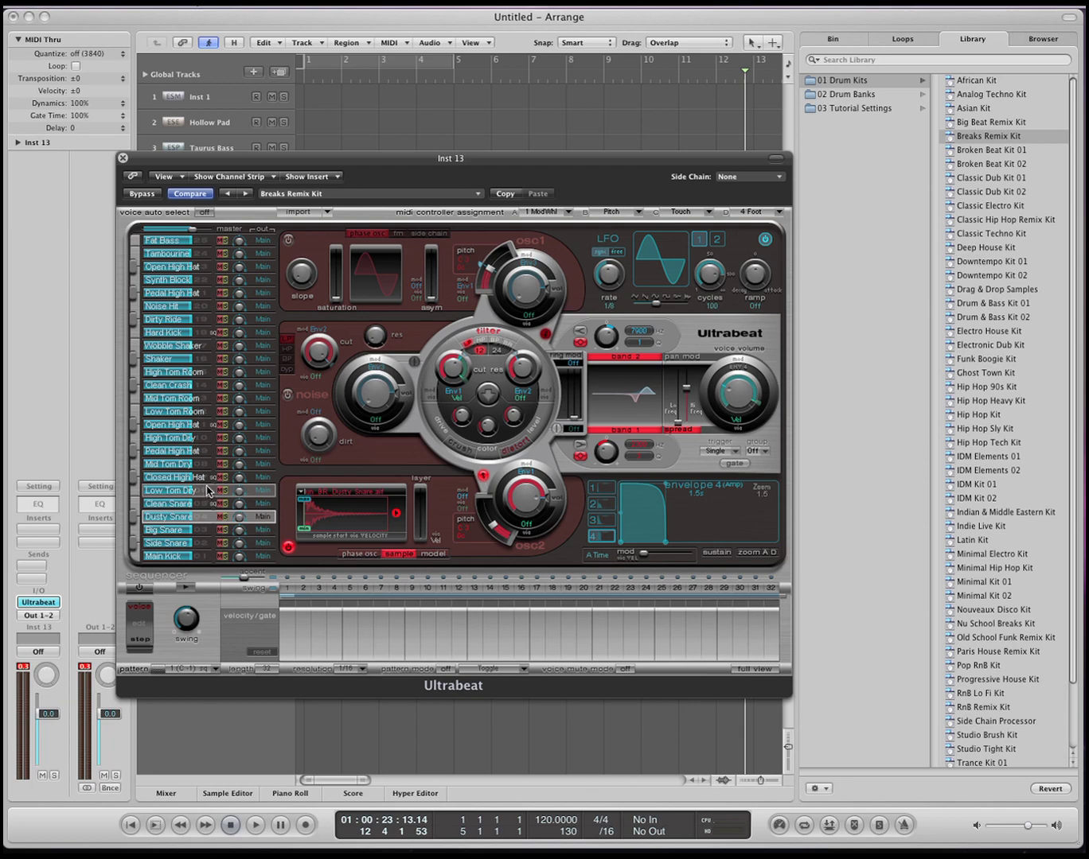
pyautogui.click(207, 504)
pyautogui.click(209, 491)
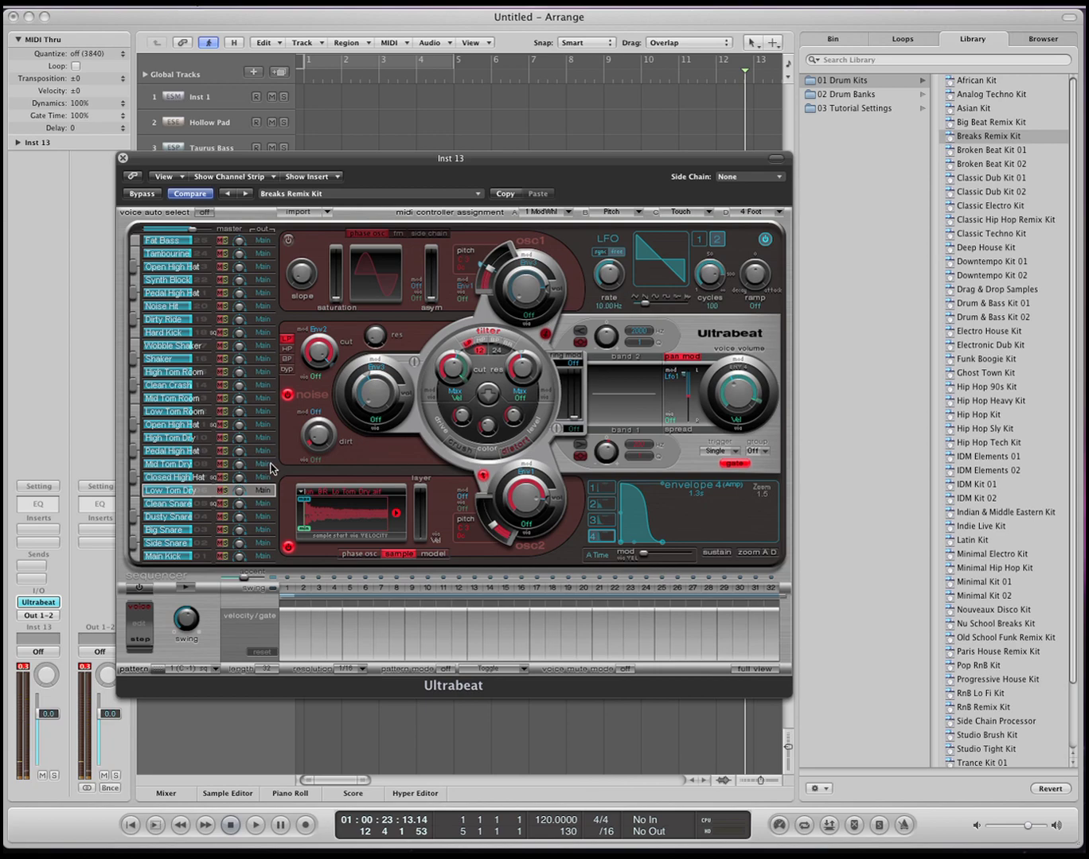
# - Audition the Mid Tom Dry through High Tom Room voices, including hi-hats and Clean Crash
pyautogui.click(203, 464)
pyautogui.click(201, 452)
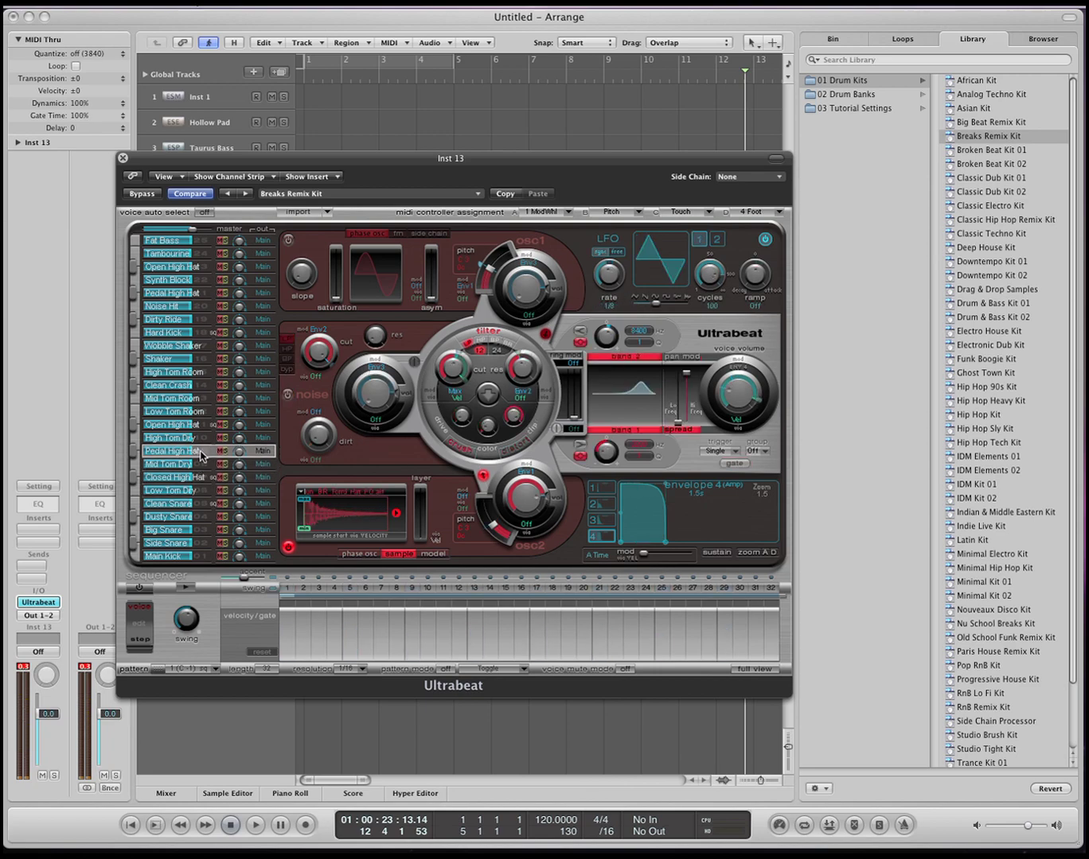
pyautogui.click(202, 437)
pyautogui.click(201, 425)
pyautogui.click(201, 411)
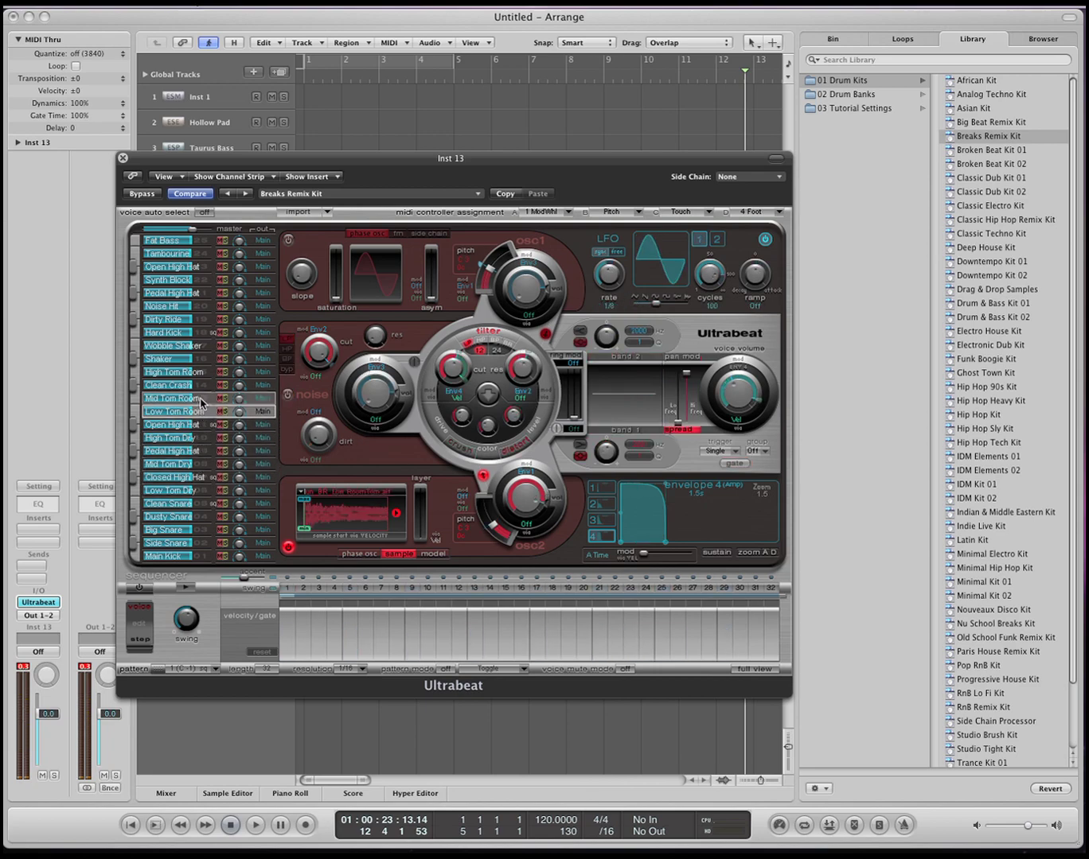
pyautogui.click(203, 399)
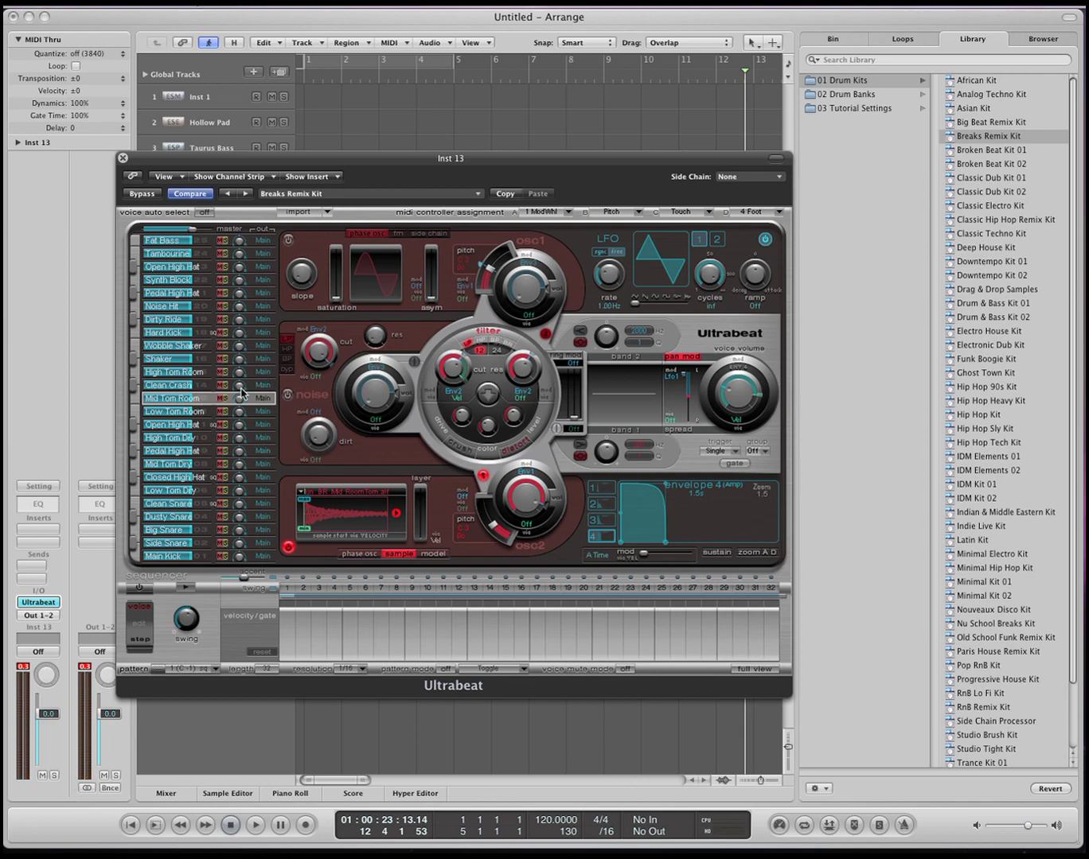
pyautogui.click(202, 385)
pyautogui.click(204, 372)
# - Audition Shaker, Wobble Shaker, Hard Kick, Dirty Ride, Noise Hit and Pedal High Hat, ending on Main Kick
pyautogui.click(203, 358)
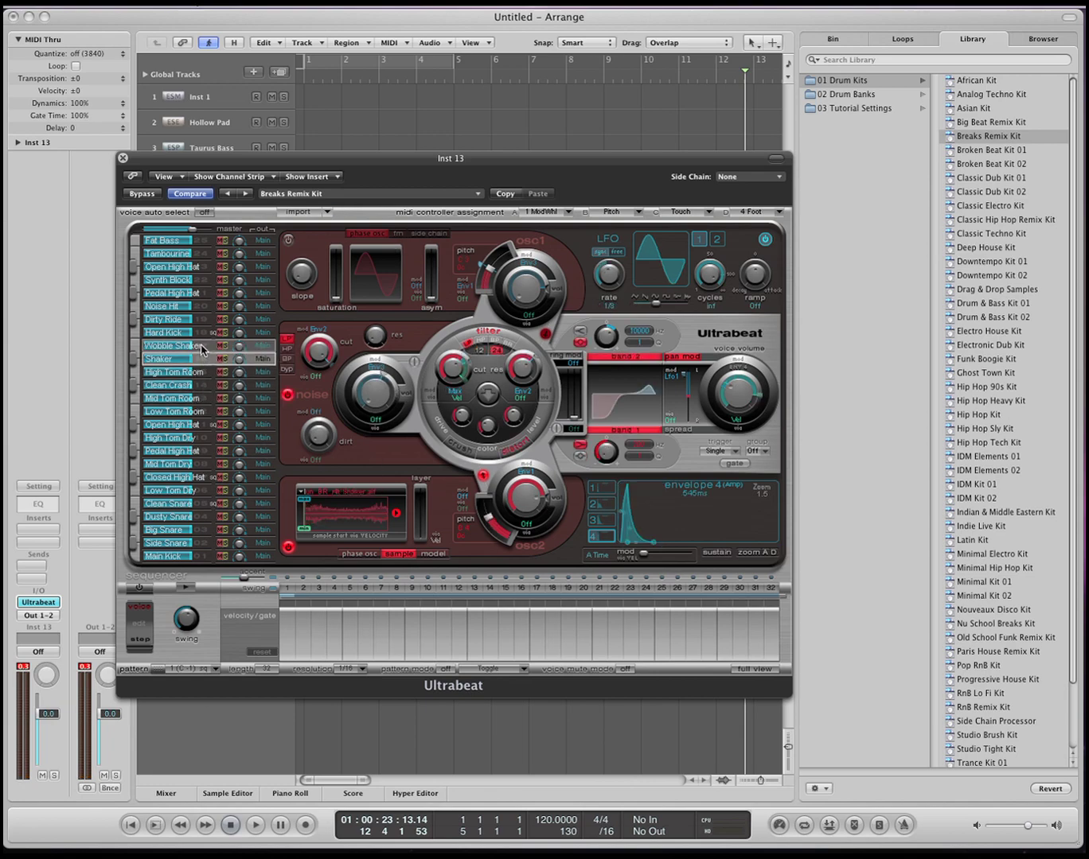
pyautogui.click(202, 346)
pyautogui.click(203, 333)
pyautogui.click(202, 318)
pyautogui.click(202, 304)
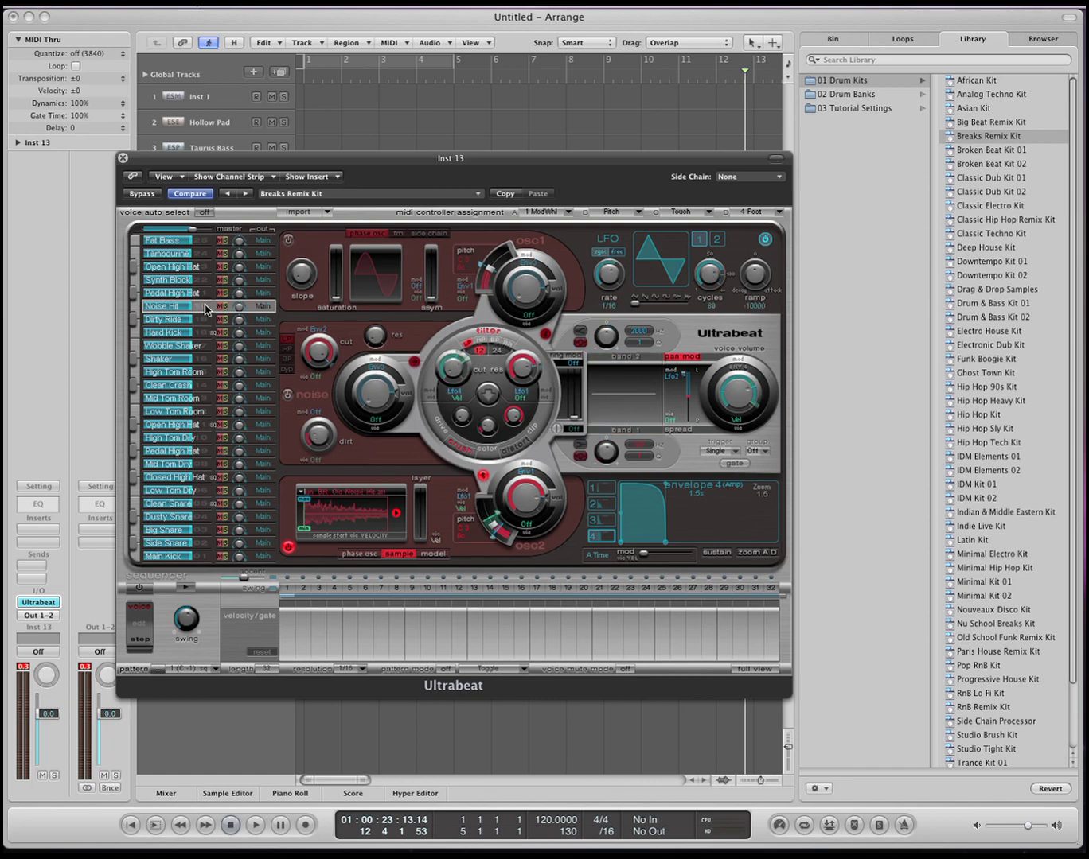
pyautogui.click(202, 292)
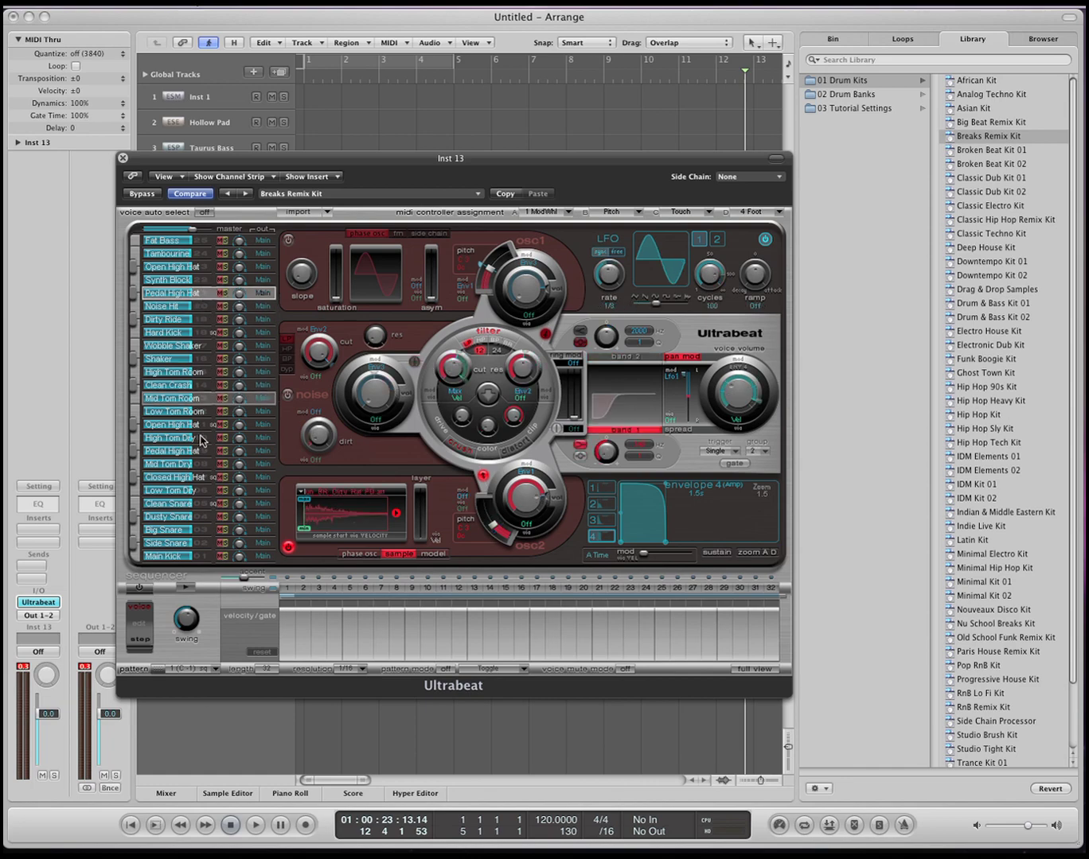
pyautogui.click(203, 558)
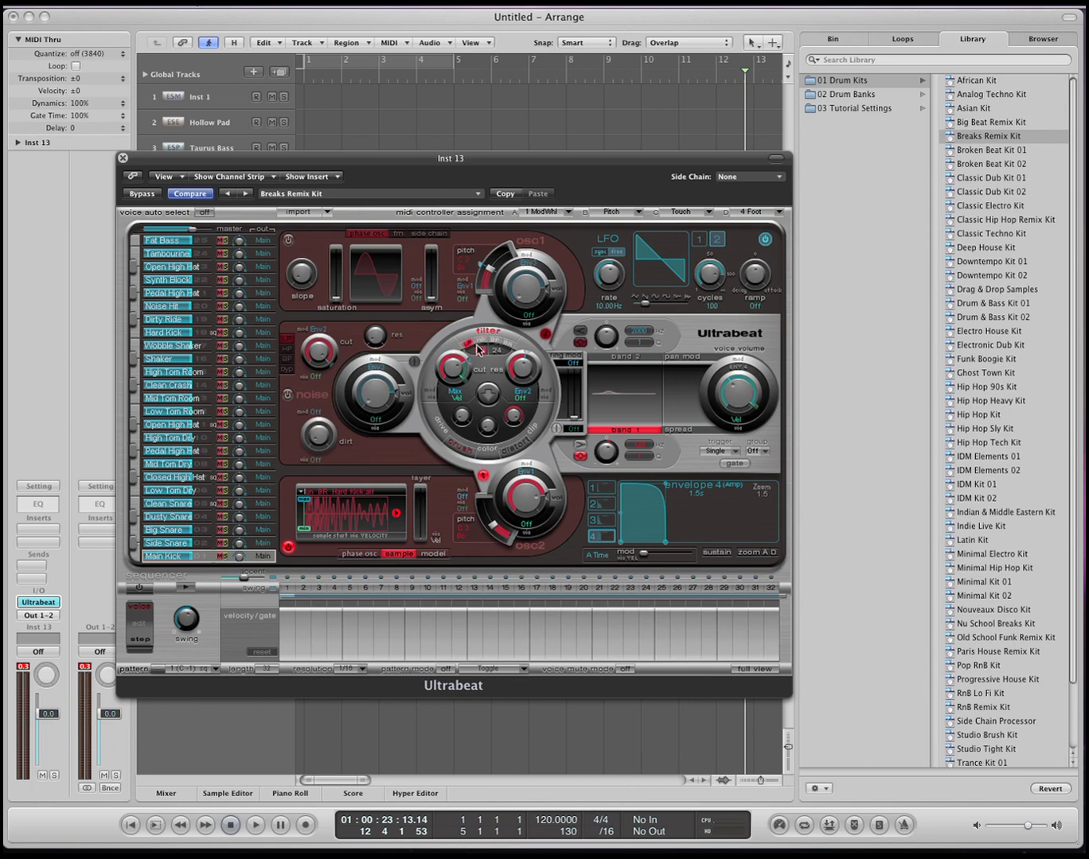
pyautogui.click(478, 349)
# - Set Main Kick's filter to the 12 dB slope and compare oscillator 2 and noise on and off
pyautogui.click(483, 476)
pyautogui.click(544, 335)
pyautogui.click(414, 363)
pyautogui.click(481, 478)
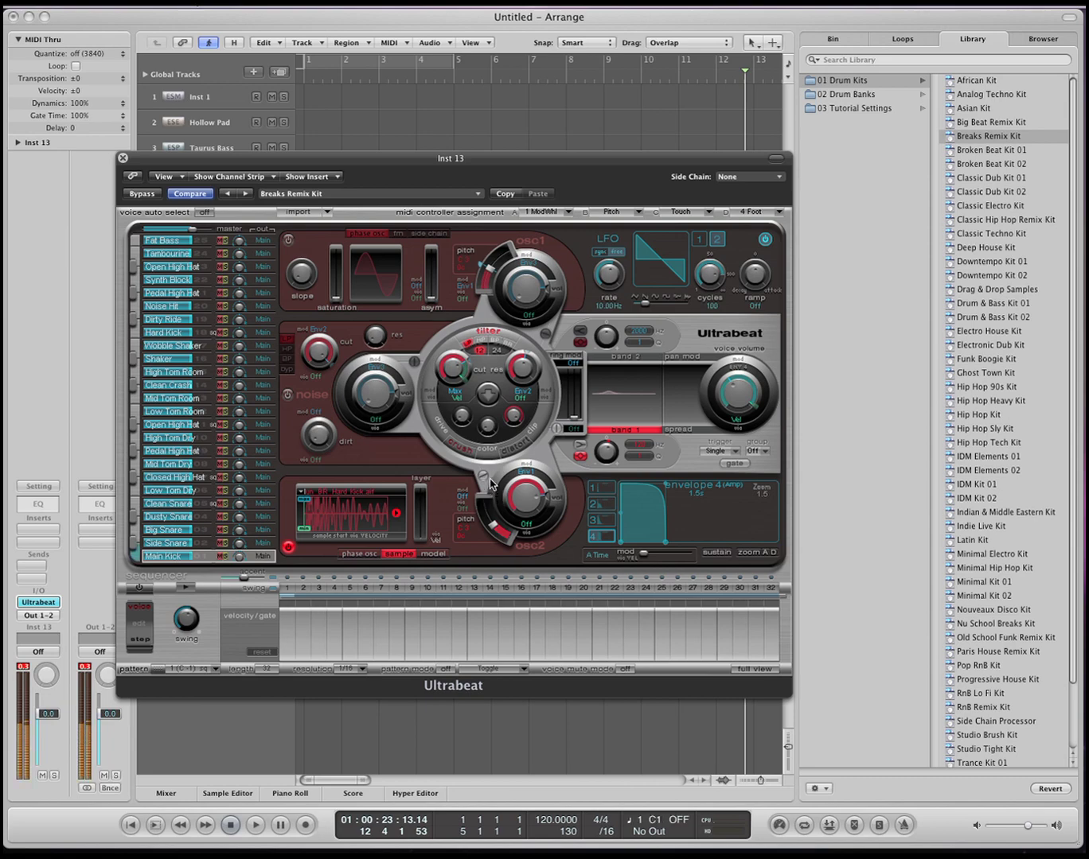
pyautogui.click(482, 476)
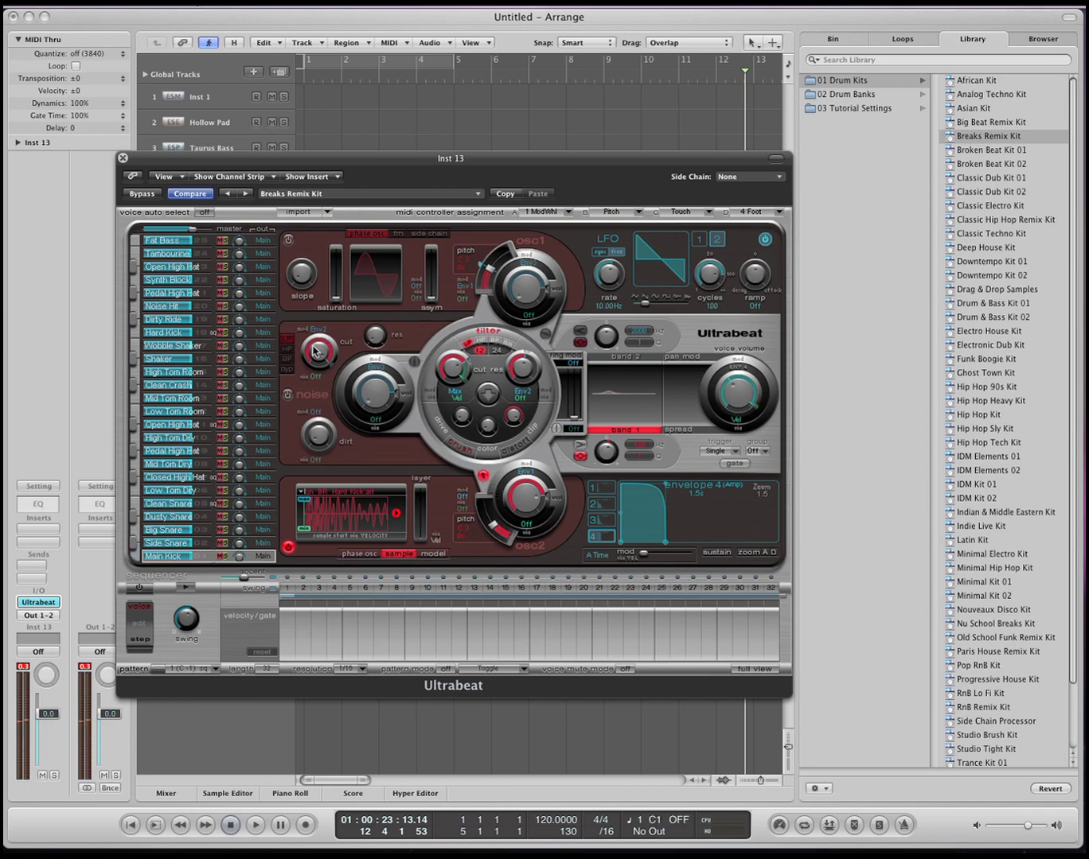
pyautogui.click(288, 394)
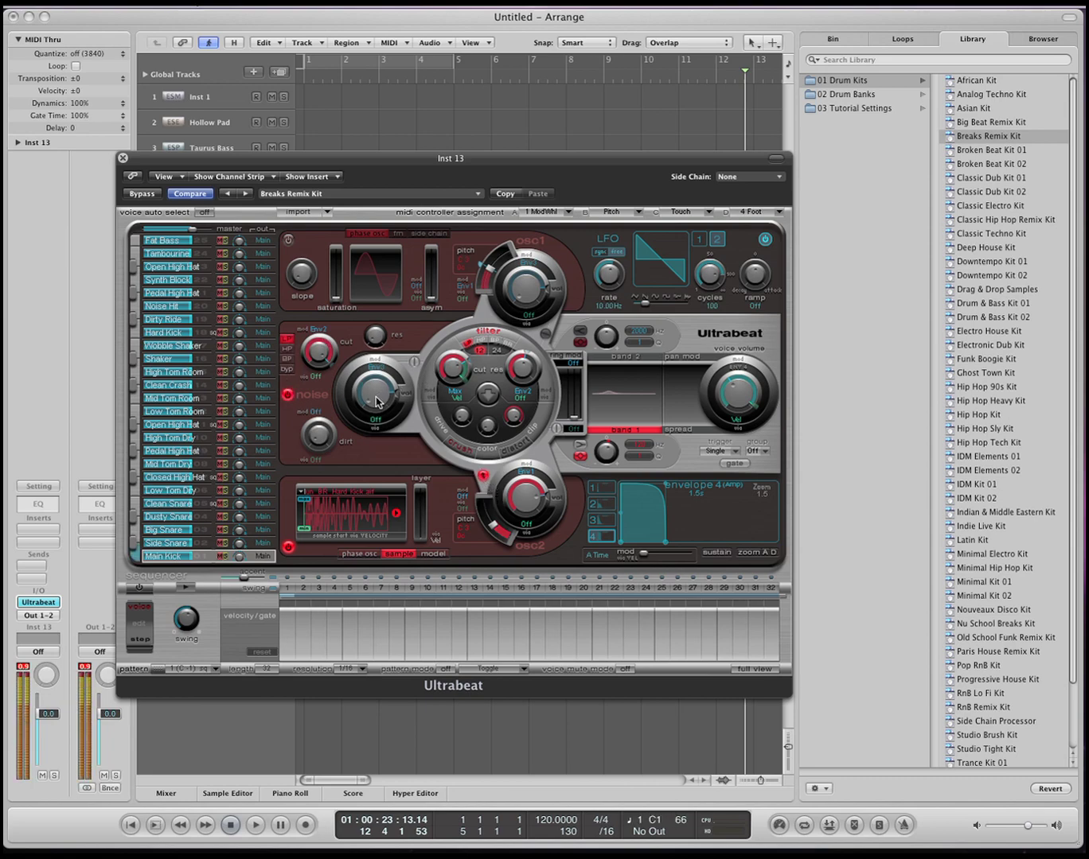
pyautogui.click(289, 394)
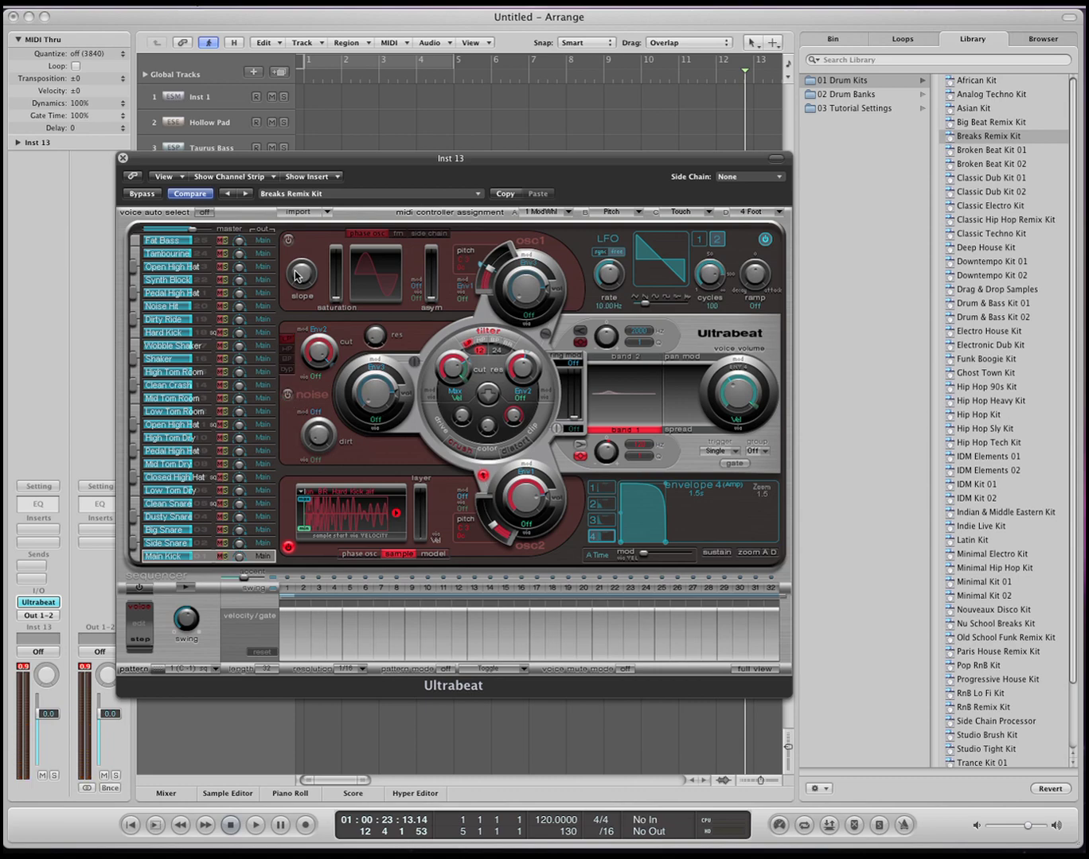
# - Audition oscillator 1, oscillator 2 and noise combinations, leaving only oscillator 2 on
pyautogui.click(289, 241)
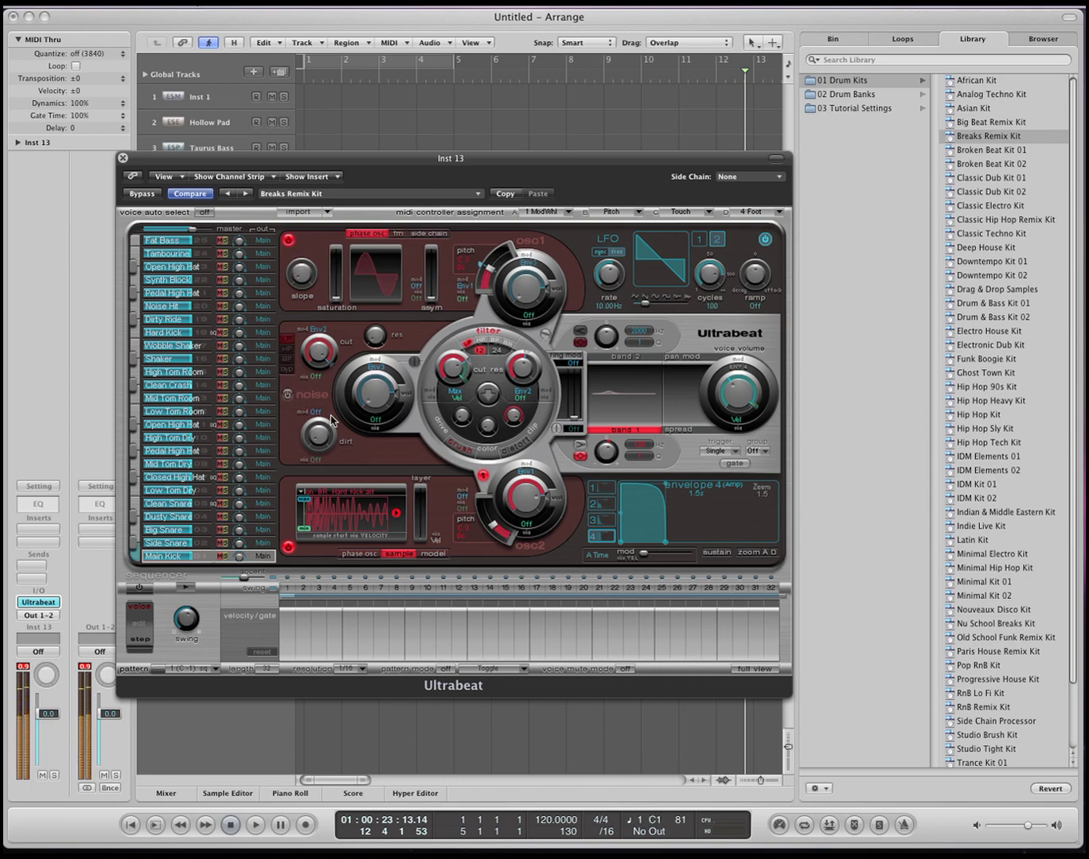
pyautogui.click(288, 547)
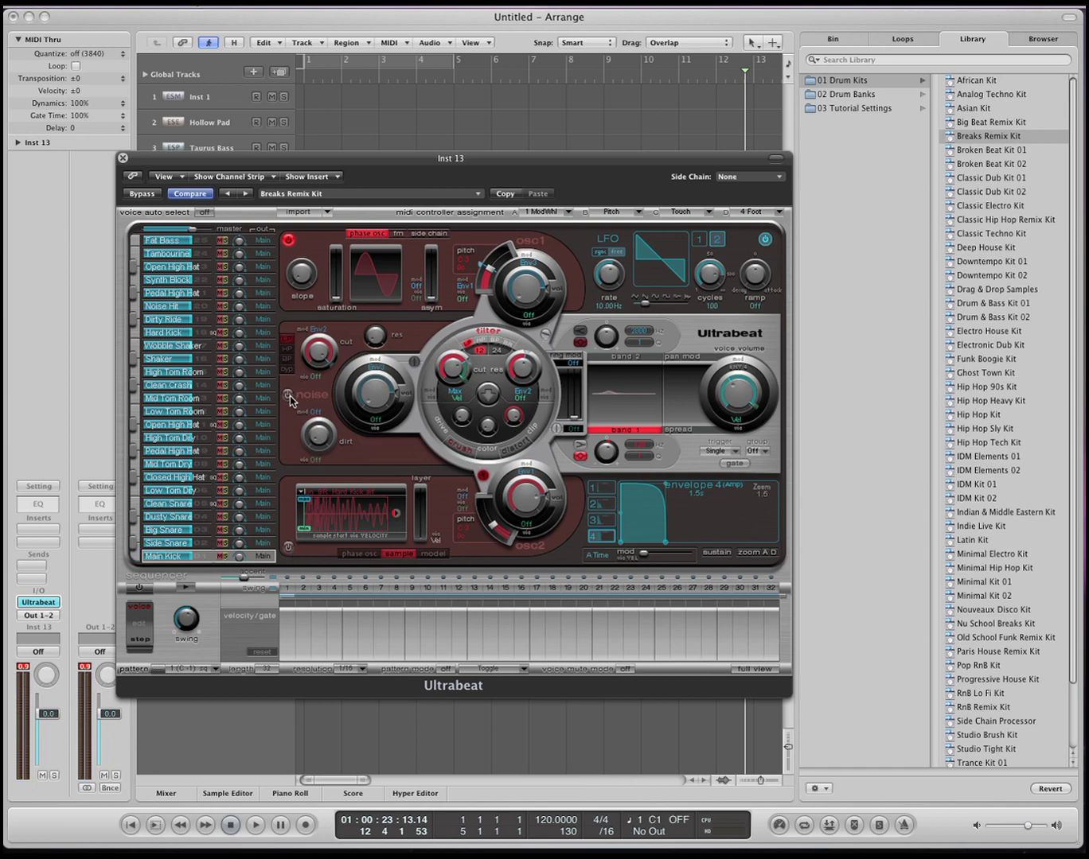
pyautogui.click(288, 394)
pyautogui.click(288, 548)
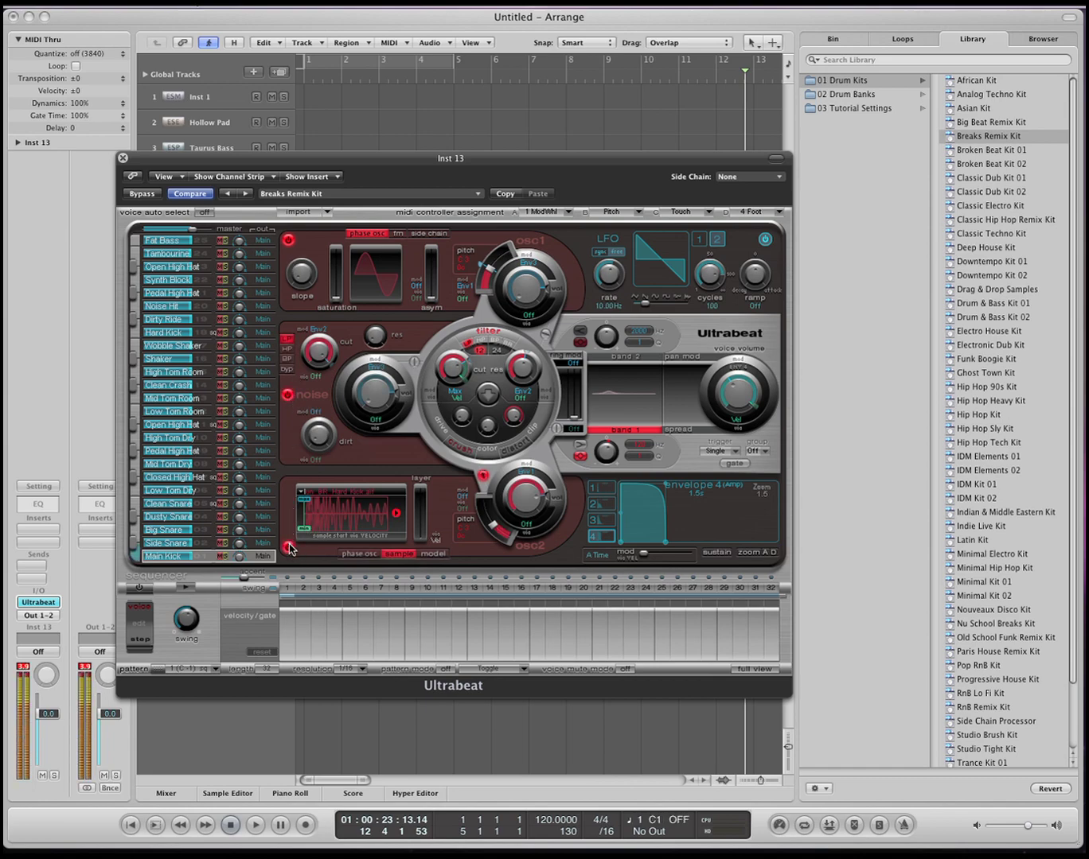
pyautogui.click(289, 394)
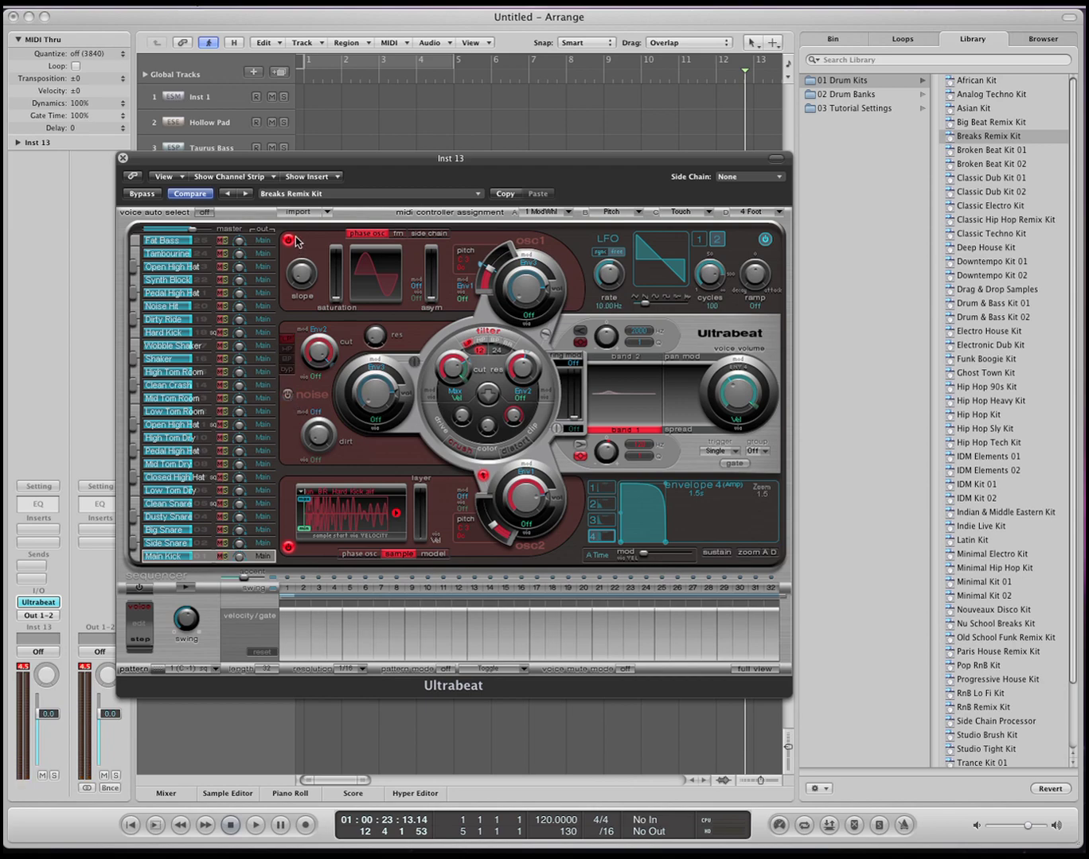
pyautogui.click(289, 242)
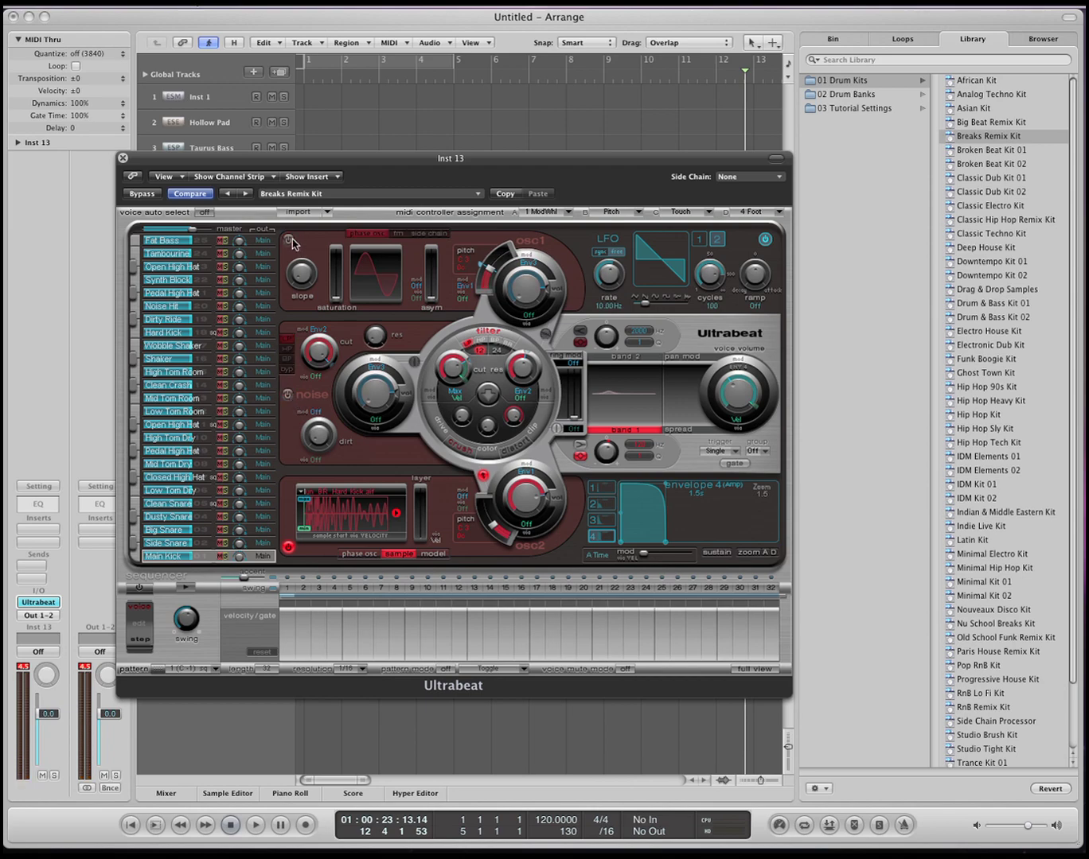
pyautogui.click(266, 557)
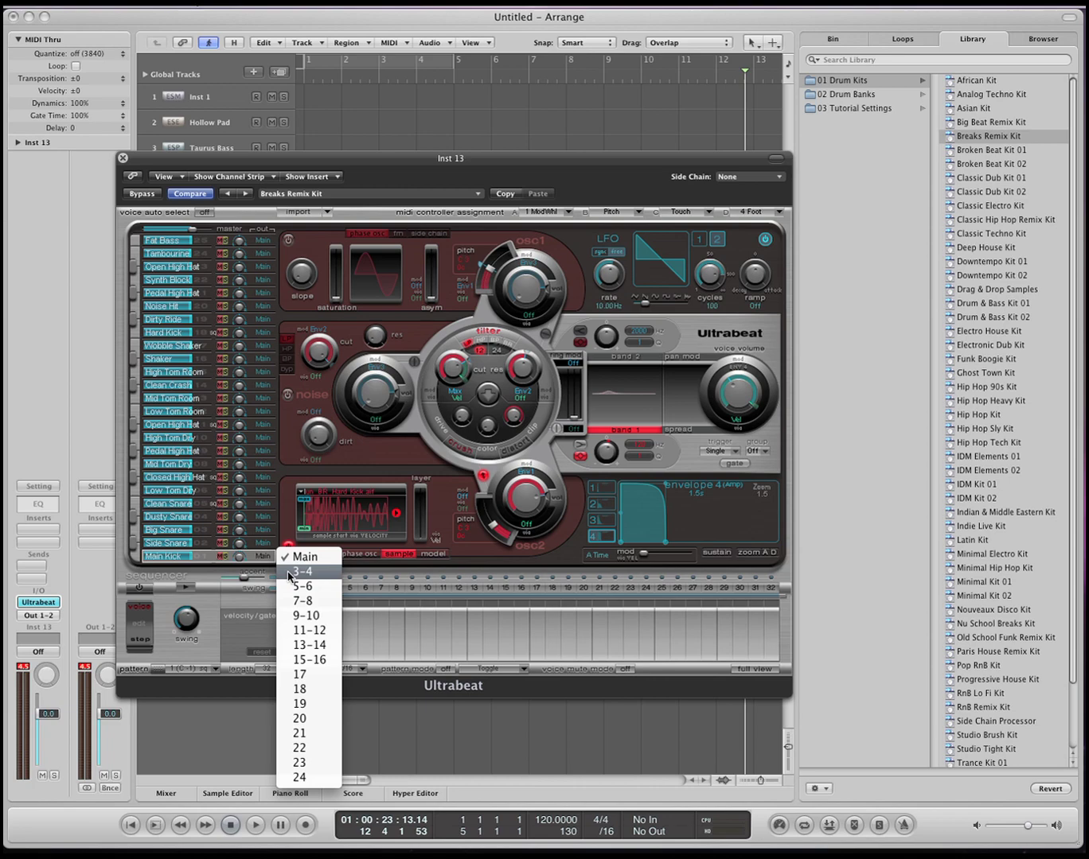
pyautogui.click(266, 561)
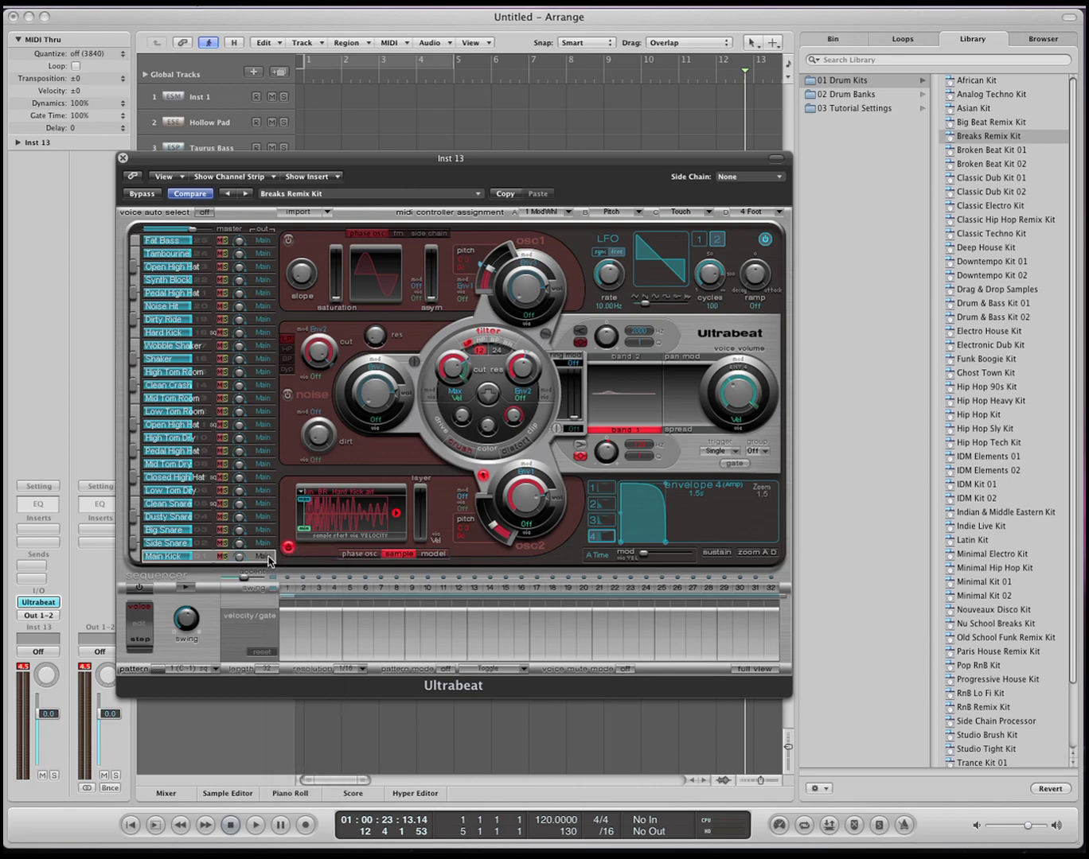
# - Show Ultrabeat's full step grid, switch on the sequencer, and play then stop the pattern
pyautogui.click(764, 670)
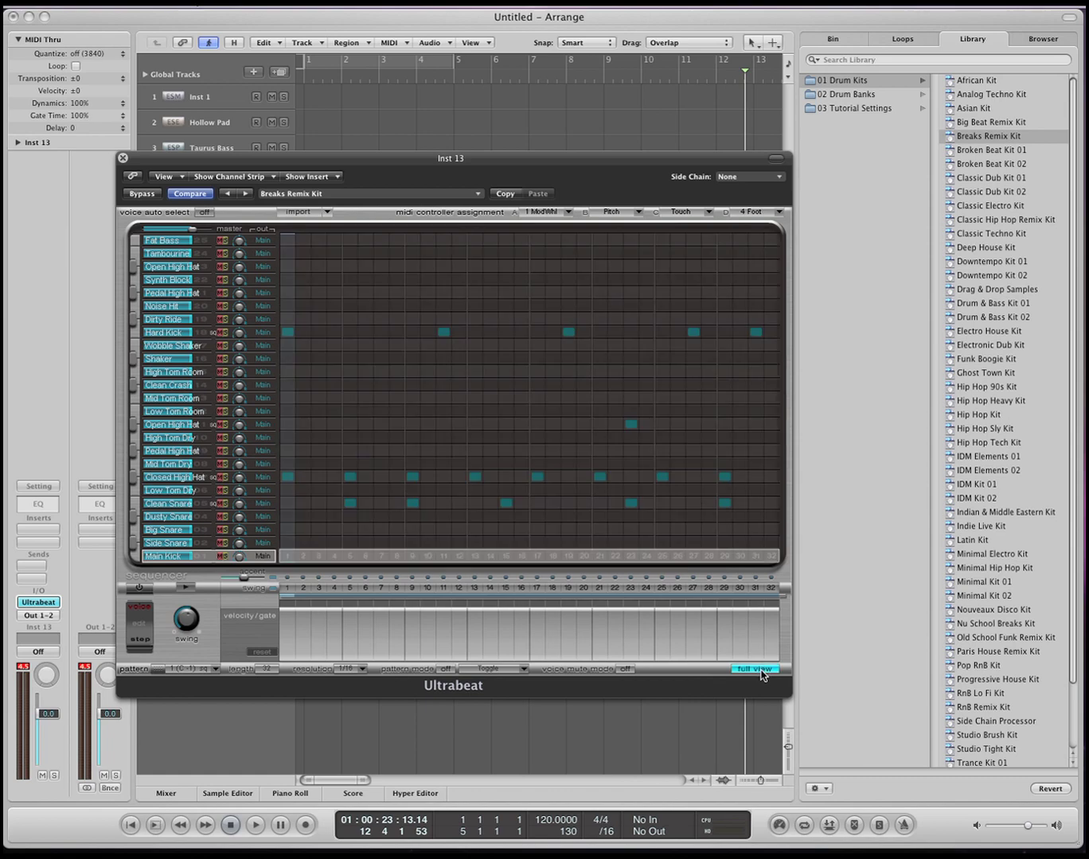
pyautogui.click(134, 589)
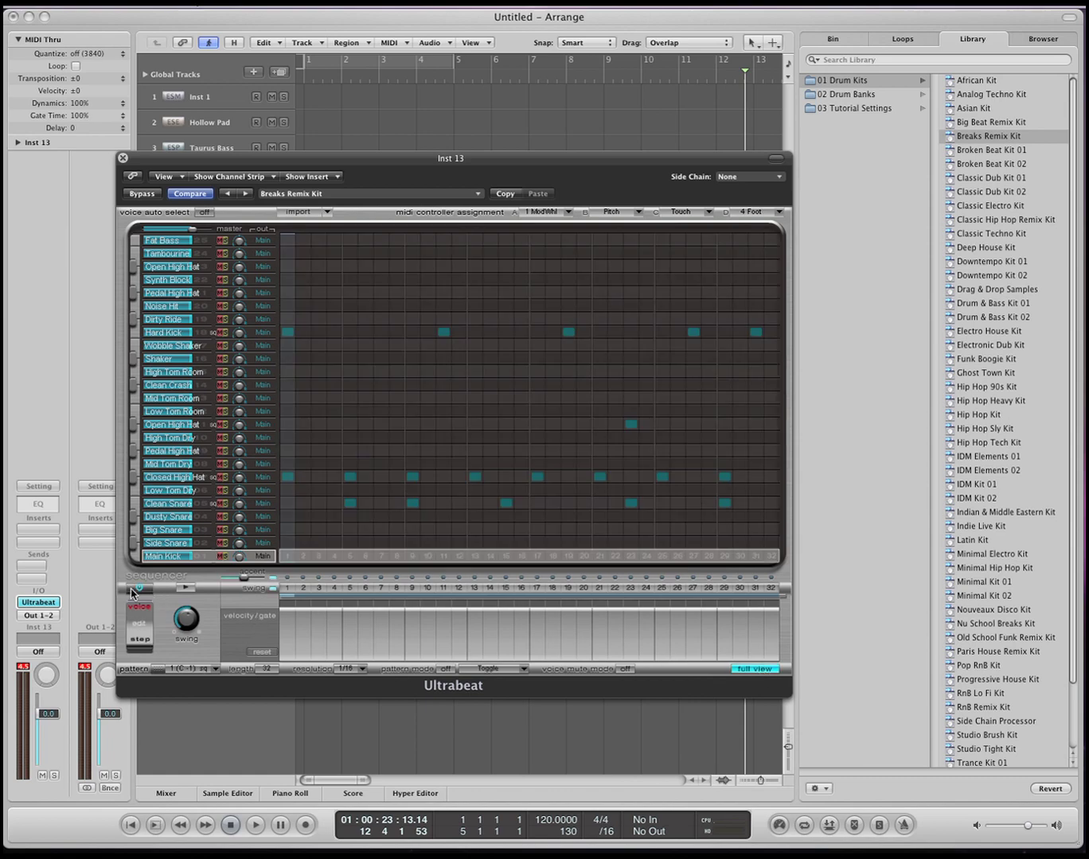
pyautogui.click(186, 587)
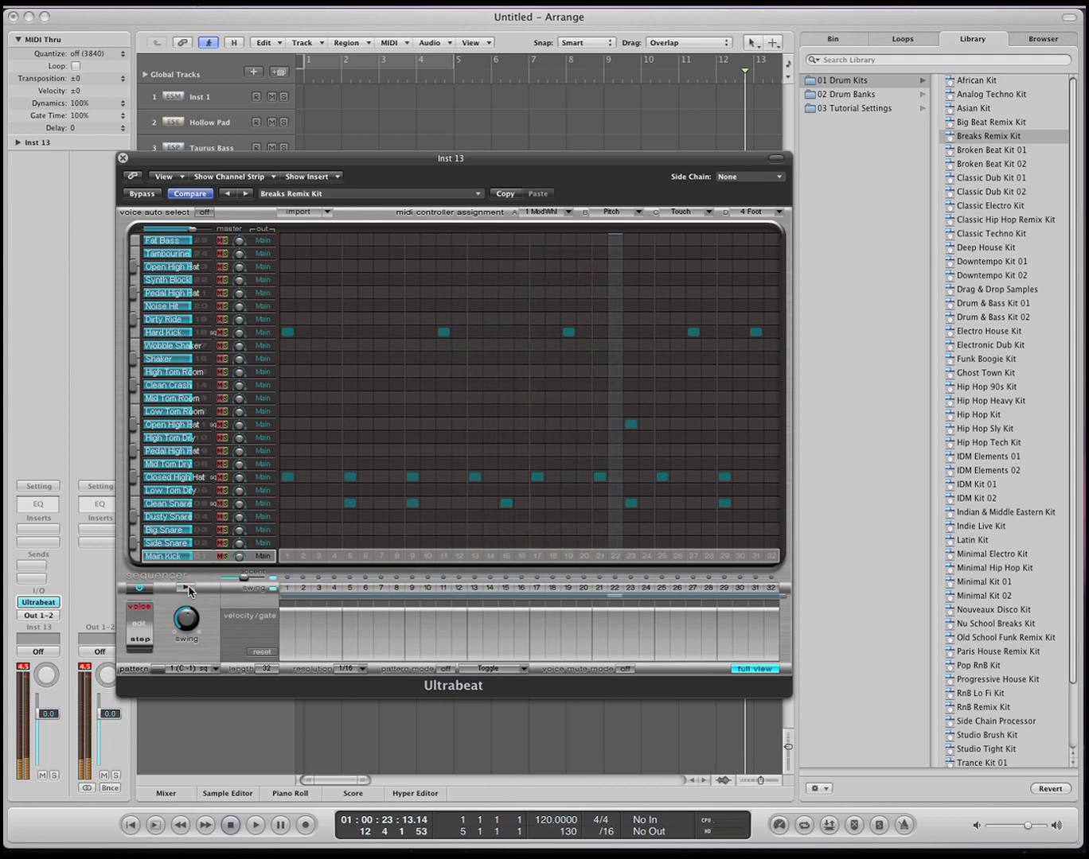
pyautogui.click(187, 588)
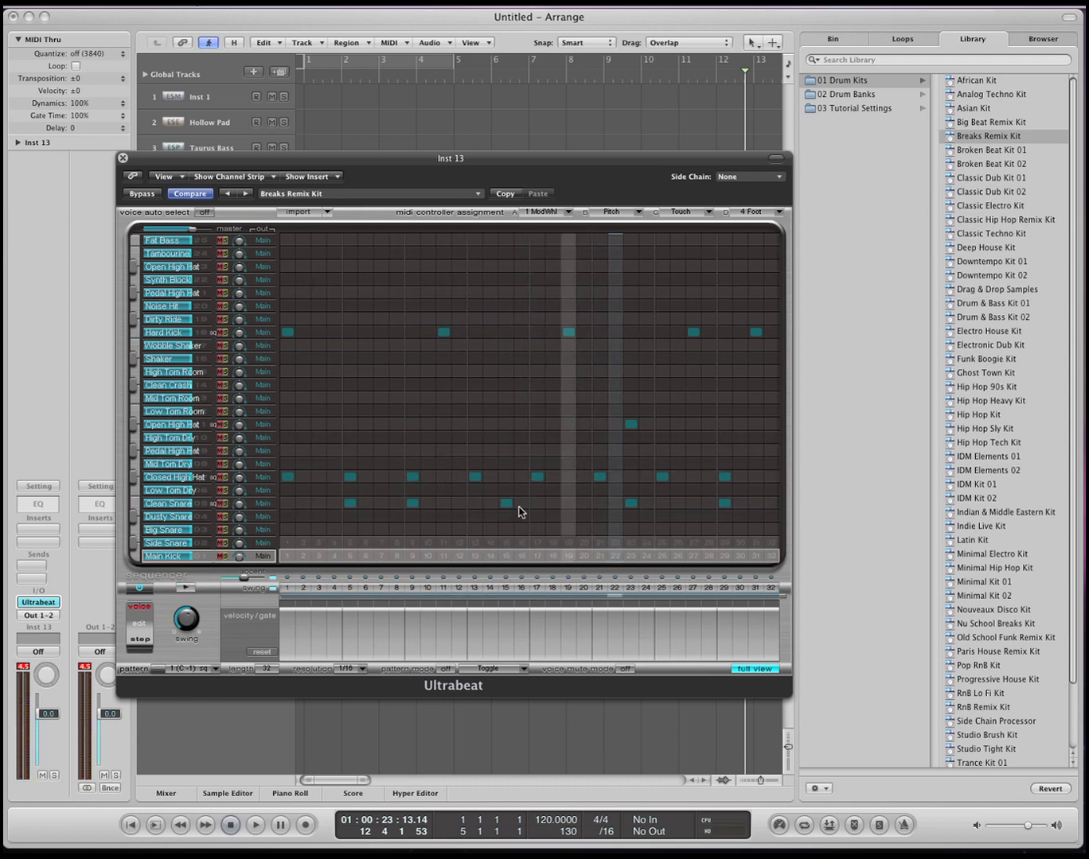
# - Add steps: Low Tom Room at 6, High Tom Room at 15, Open High Hat at 18
pyautogui.click(364, 412)
pyautogui.click(506, 372)
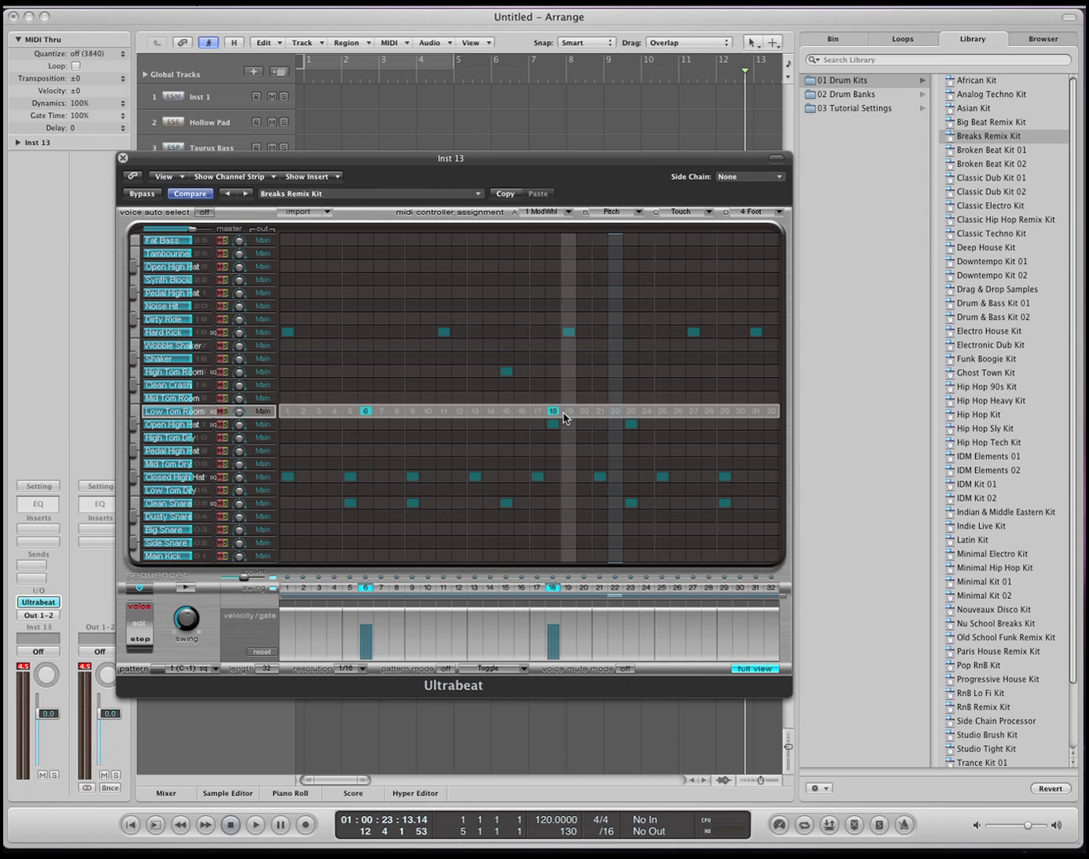
pyautogui.click(552, 423)
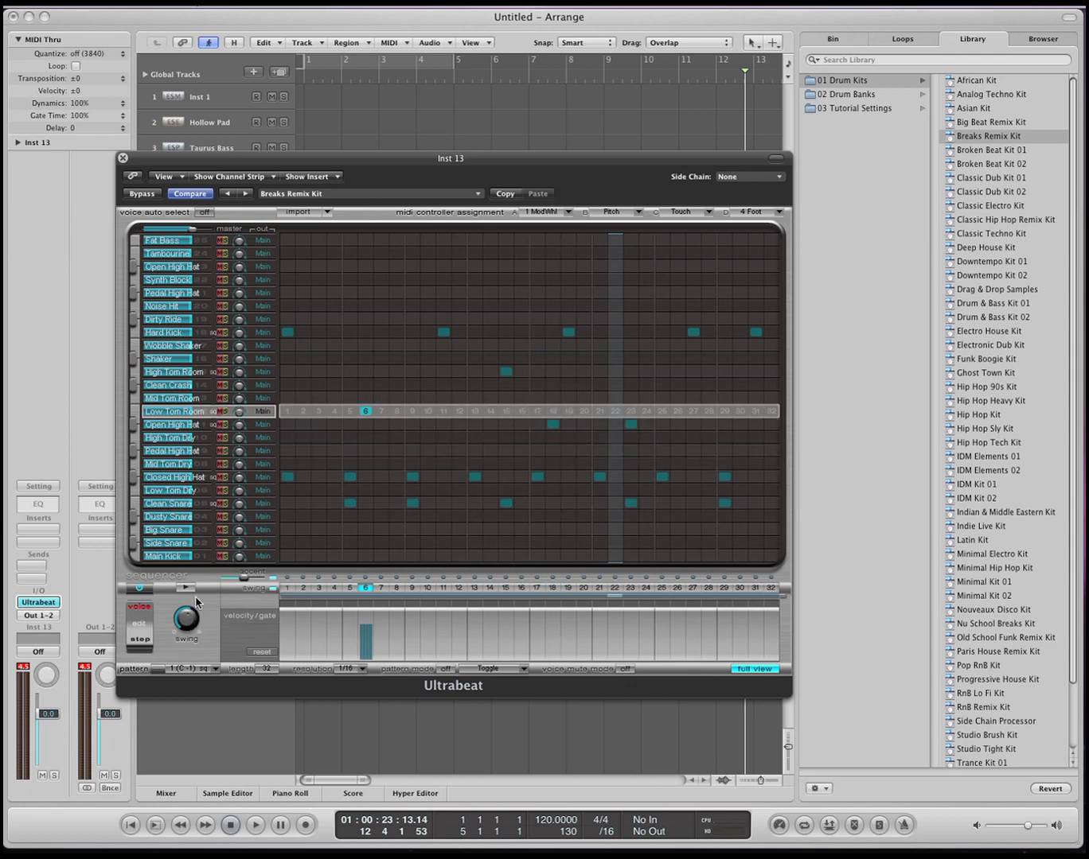
# - Play patterns 2 (C#-1) and 4 (D#-1), then switch to pattern 9 (G#-1) and stop
pyautogui.click(181, 672)
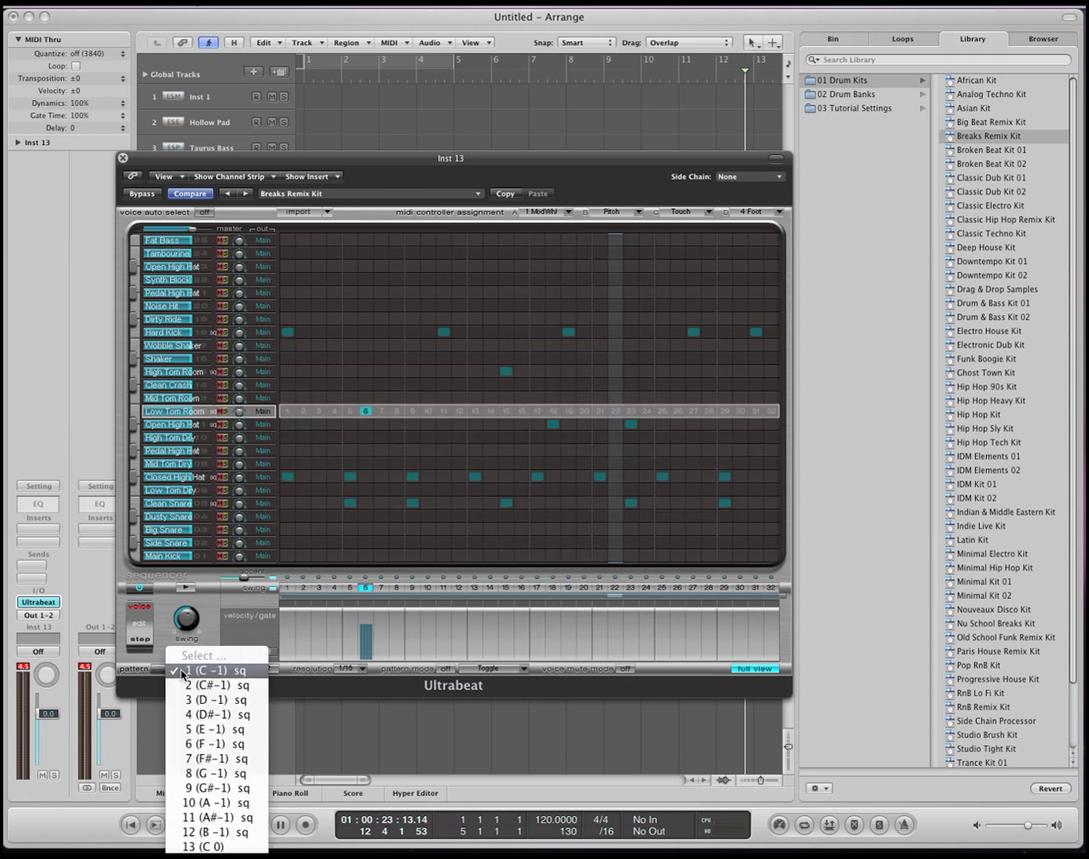
pyautogui.click(216, 686)
pyautogui.click(182, 589)
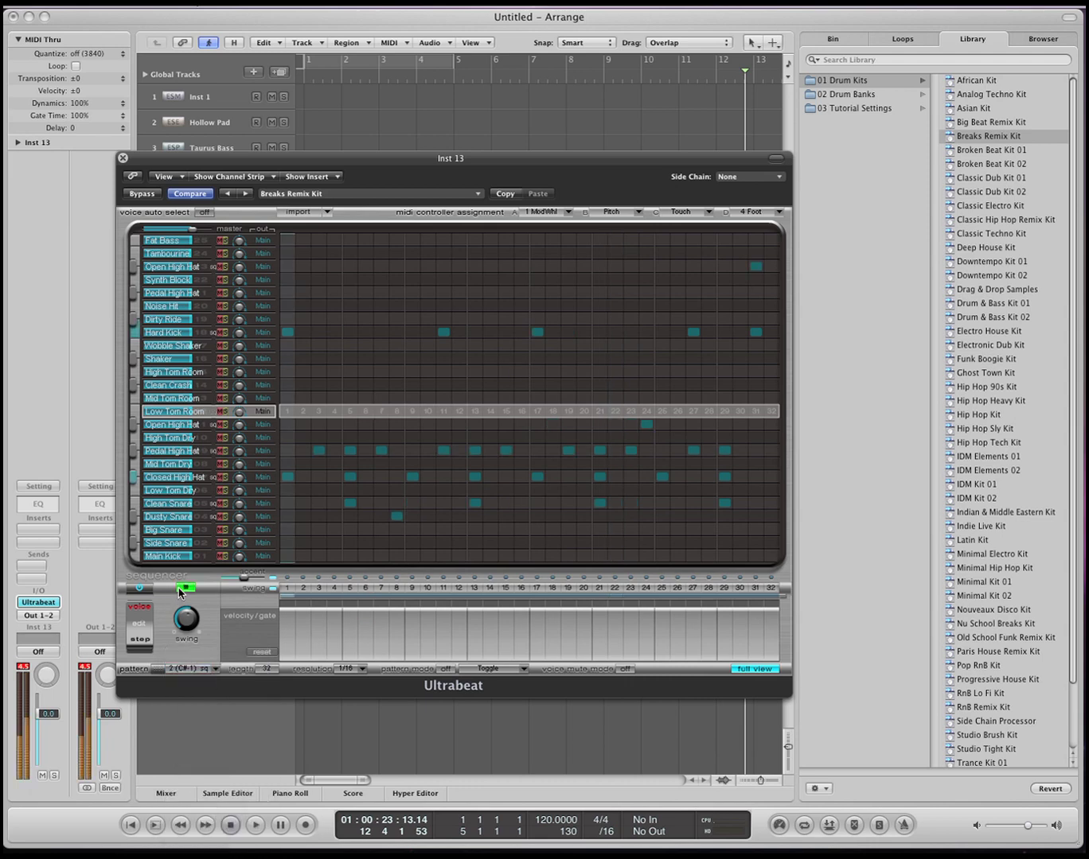
pyautogui.click(204, 667)
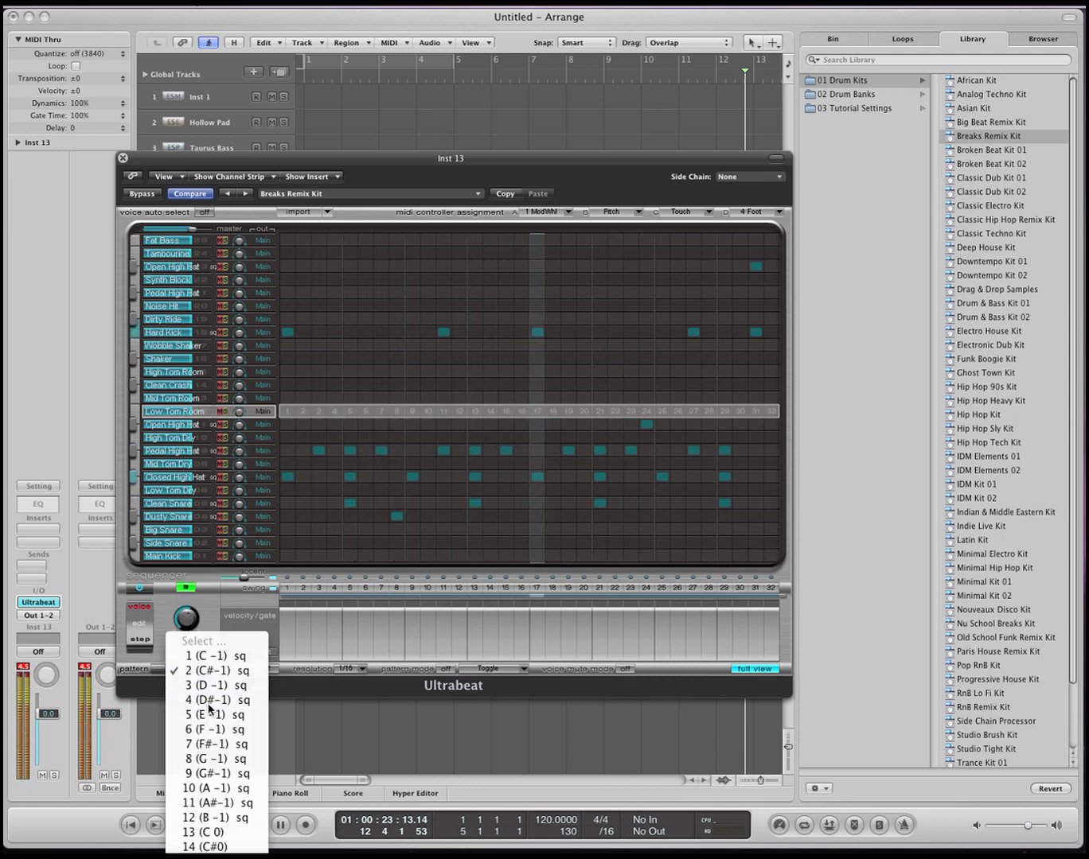
pyautogui.click(187, 719)
pyautogui.click(203, 668)
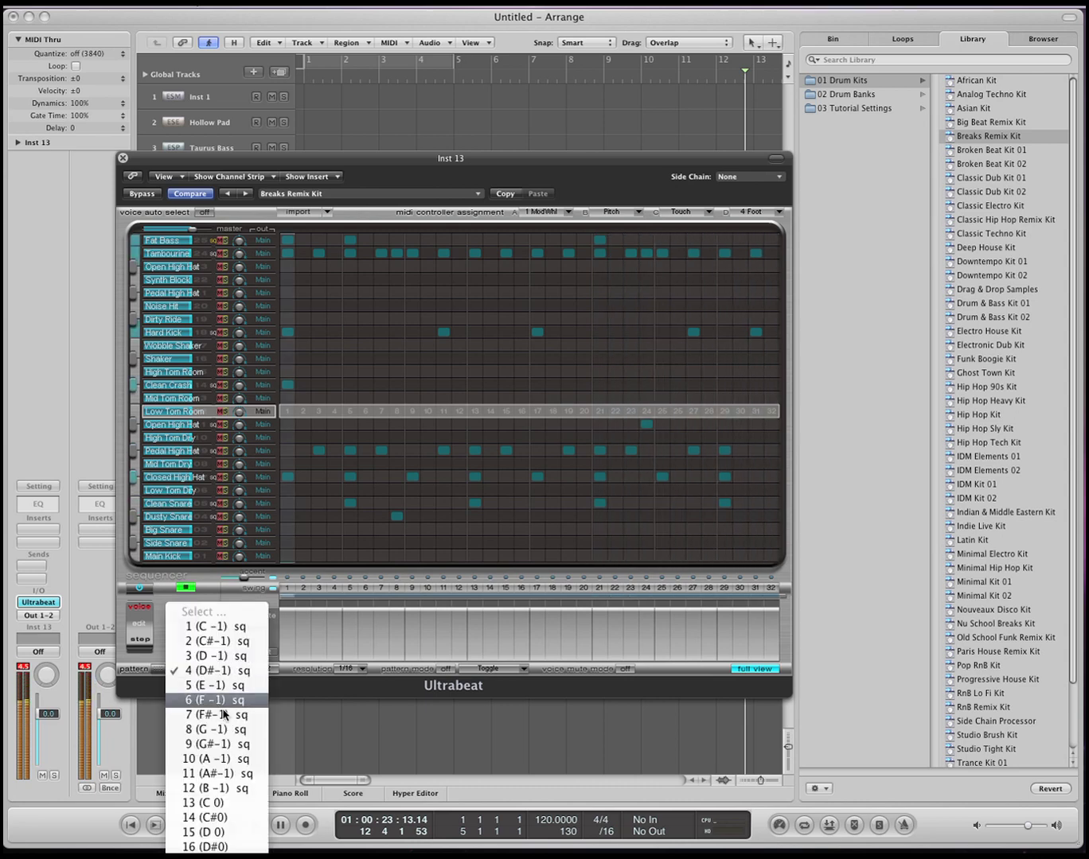
pyautogui.click(227, 744)
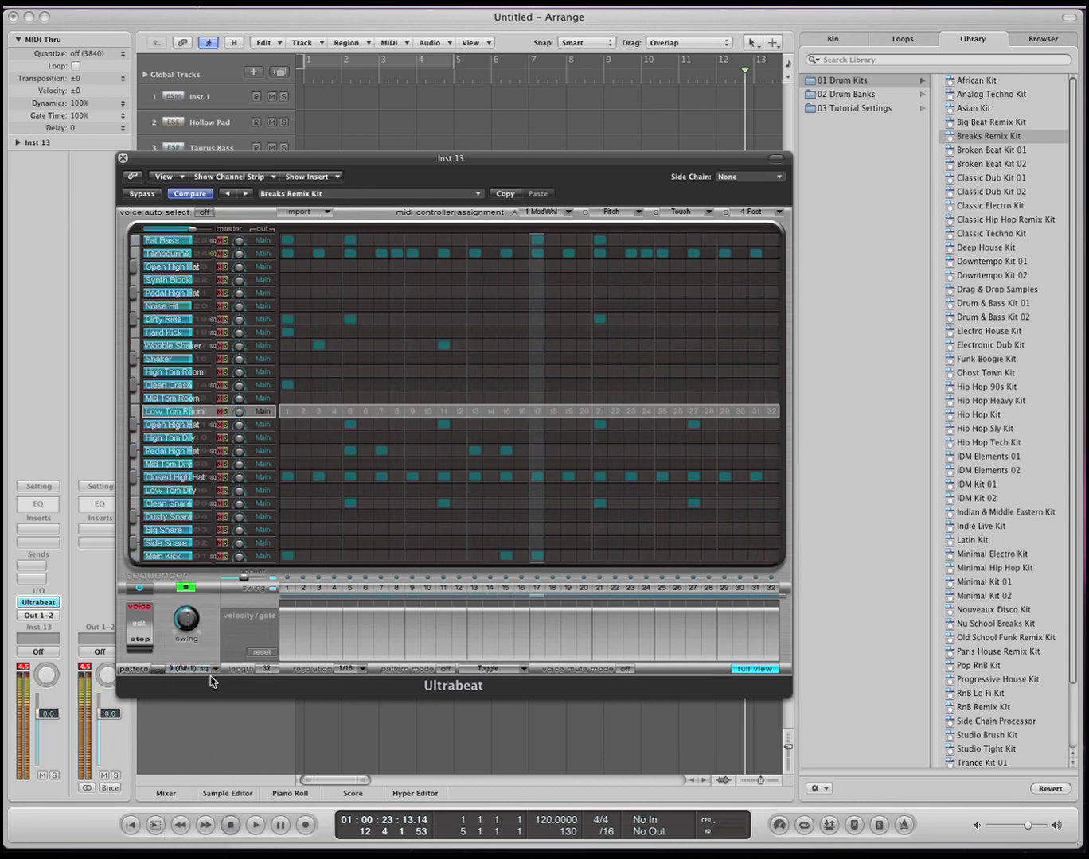
pyautogui.click(185, 588)
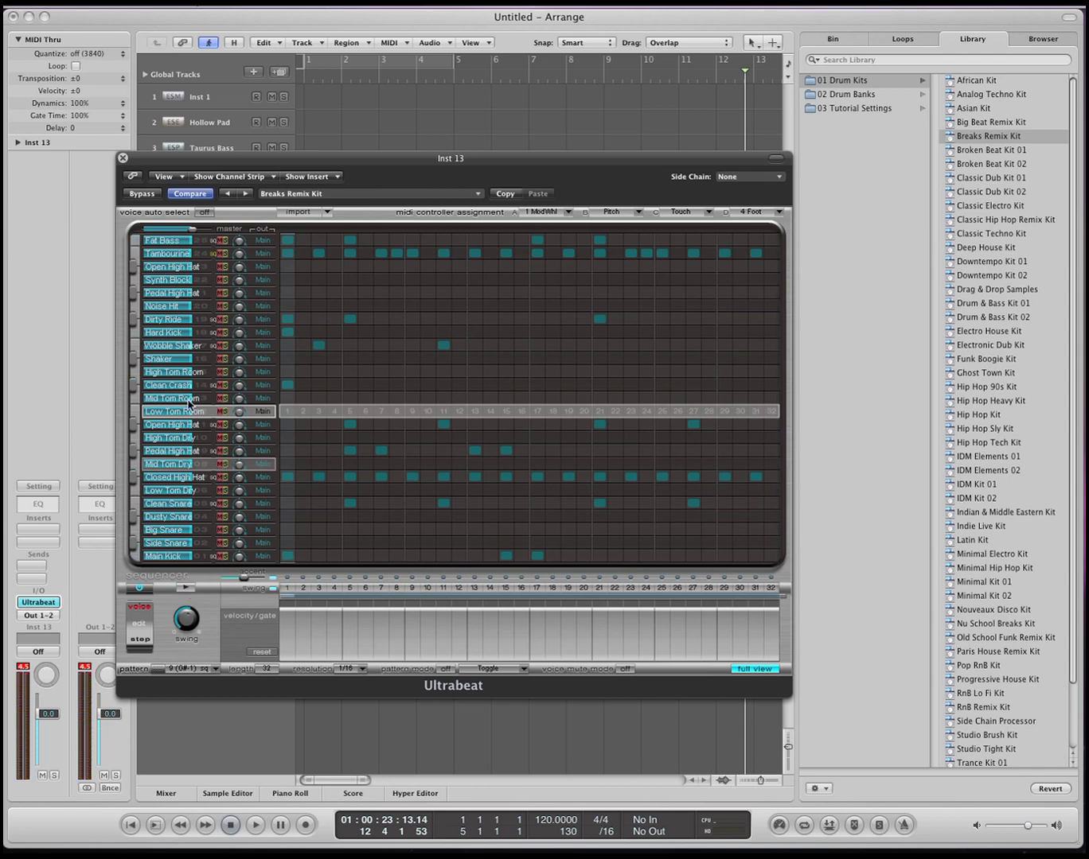
# - Set Closed High Hat step 1 to velocity 86, add step 6 at 127, and audition it
pyautogui.click(204, 479)
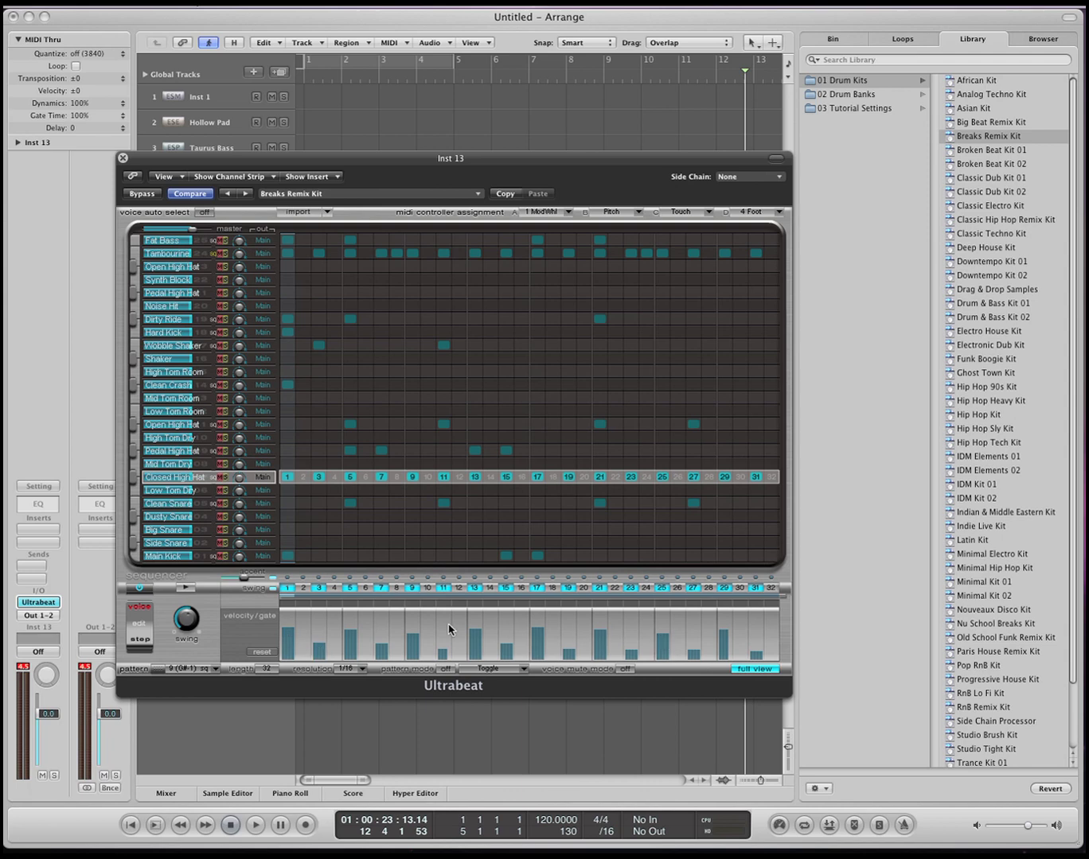
pyautogui.moveTo(290, 635); pyautogui.dragTo(290, 635)
pyautogui.moveTo(368, 633)
pyautogui.mouseDown()
pyautogui.moveTo(370, 621)
pyautogui.moveTo(395, 637)
pyautogui.mouseUp()
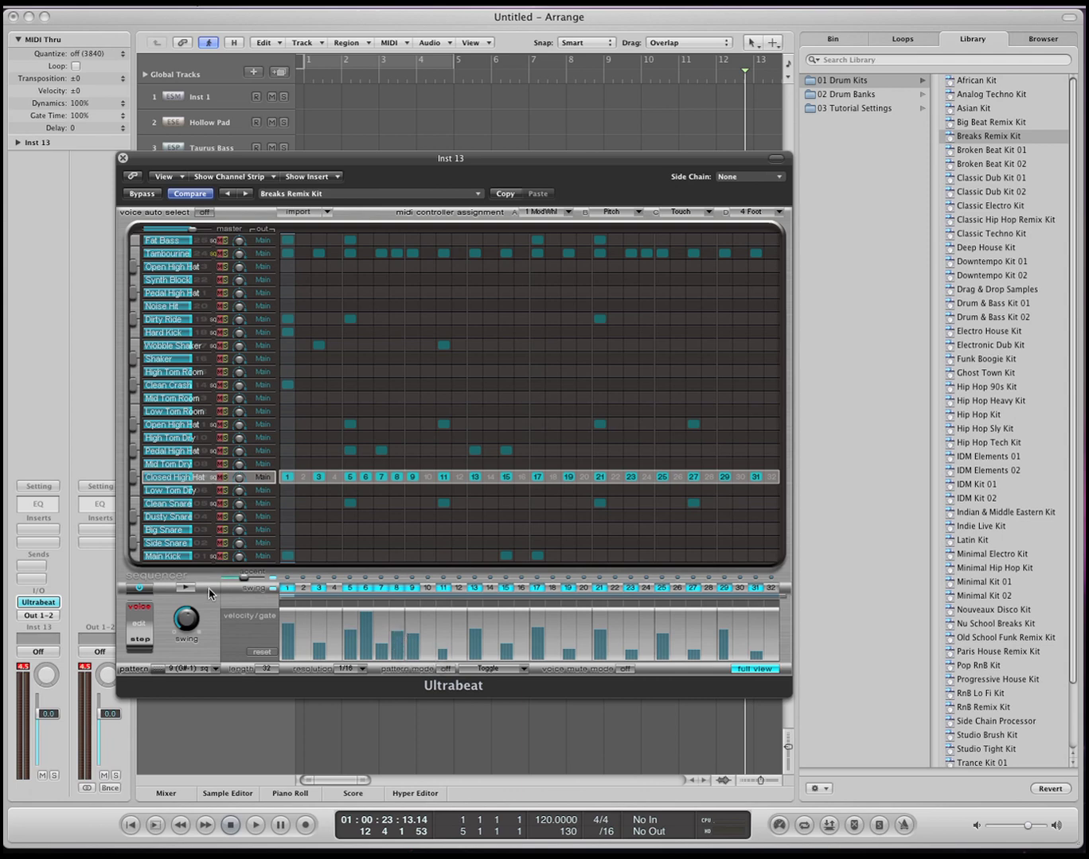
pyautogui.click(185, 589)
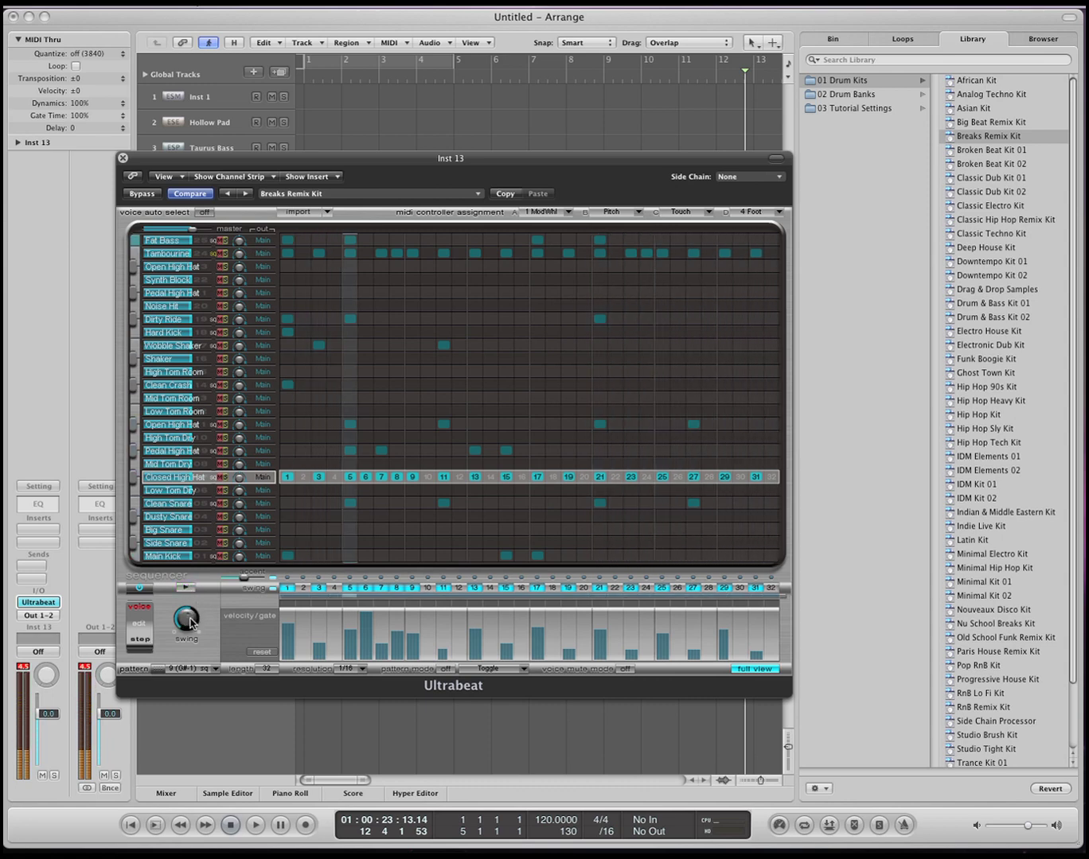
pyautogui.moveTo(190, 623)
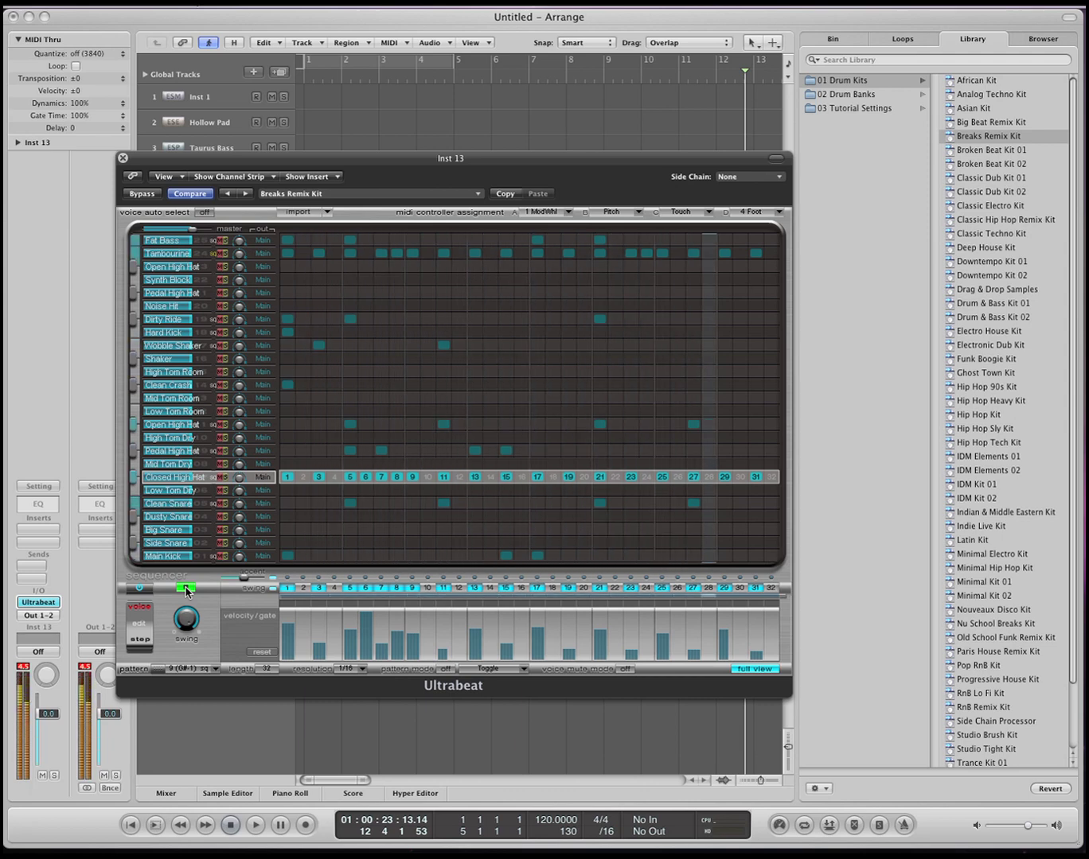
pyautogui.click(185, 589)
pyautogui.moveTo(400, 160); pyautogui.dragTo(693, 182)
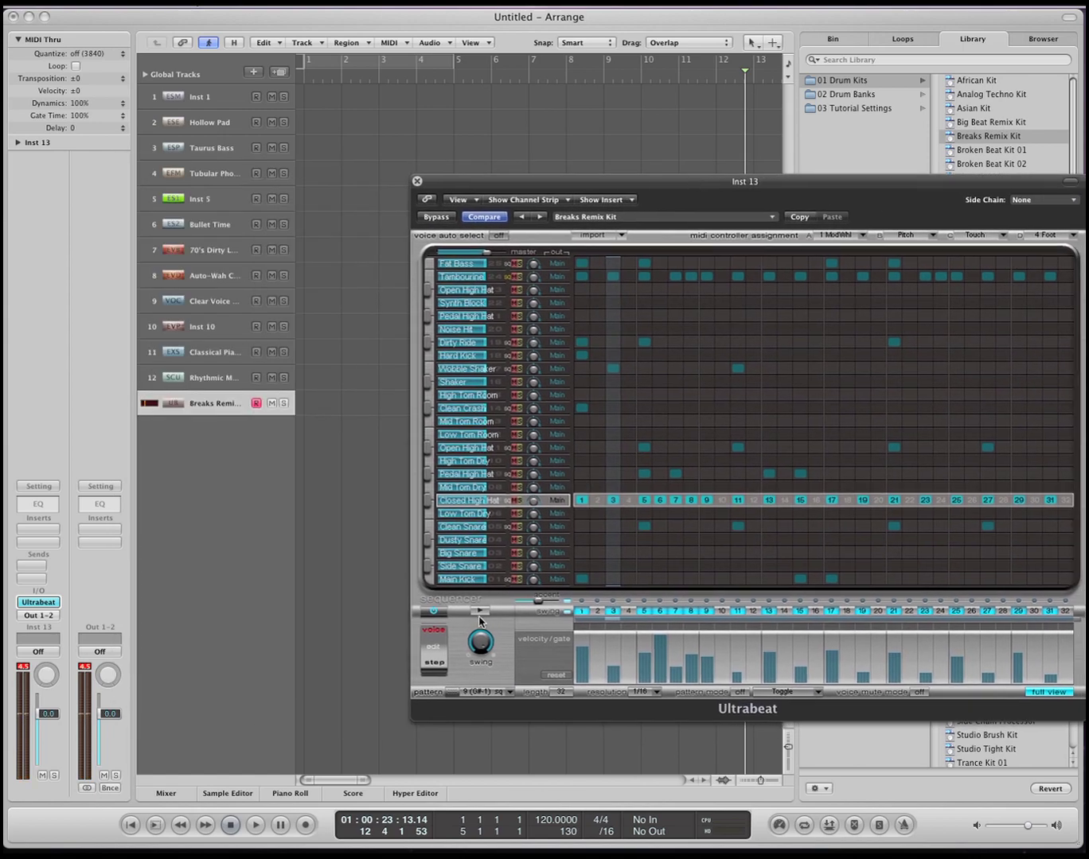
# - Drag pattern 9 onto track 13 as a region, open it in the Piano Roll, and play it
pyautogui.moveTo(450, 697); pyautogui.dragTo(312, 411)
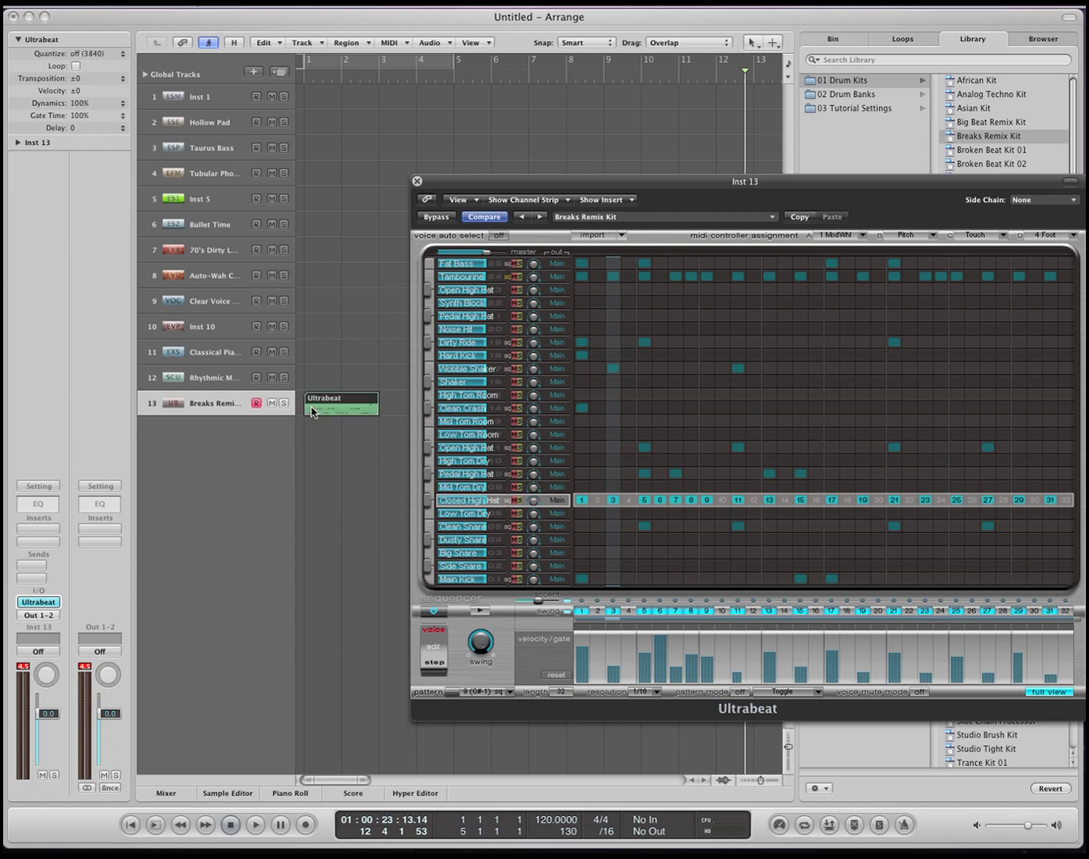
pyautogui.doubleClick(322, 409)
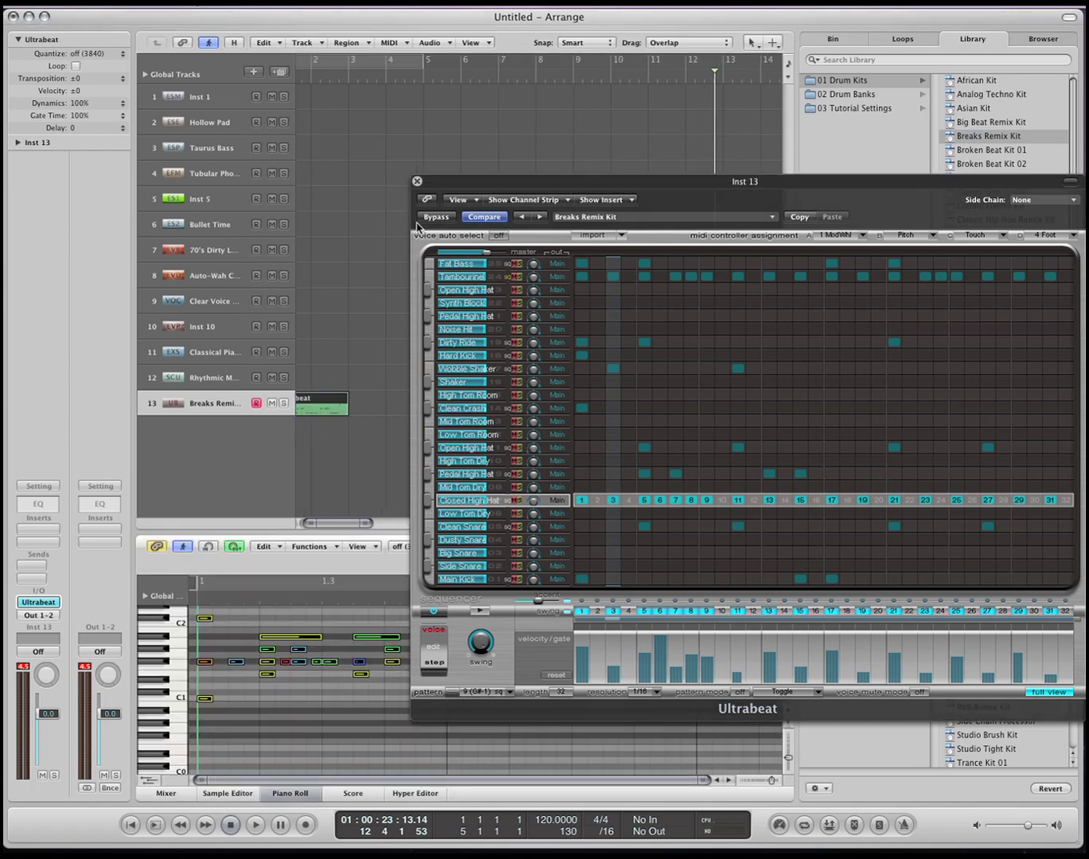
pyautogui.press('super+w')
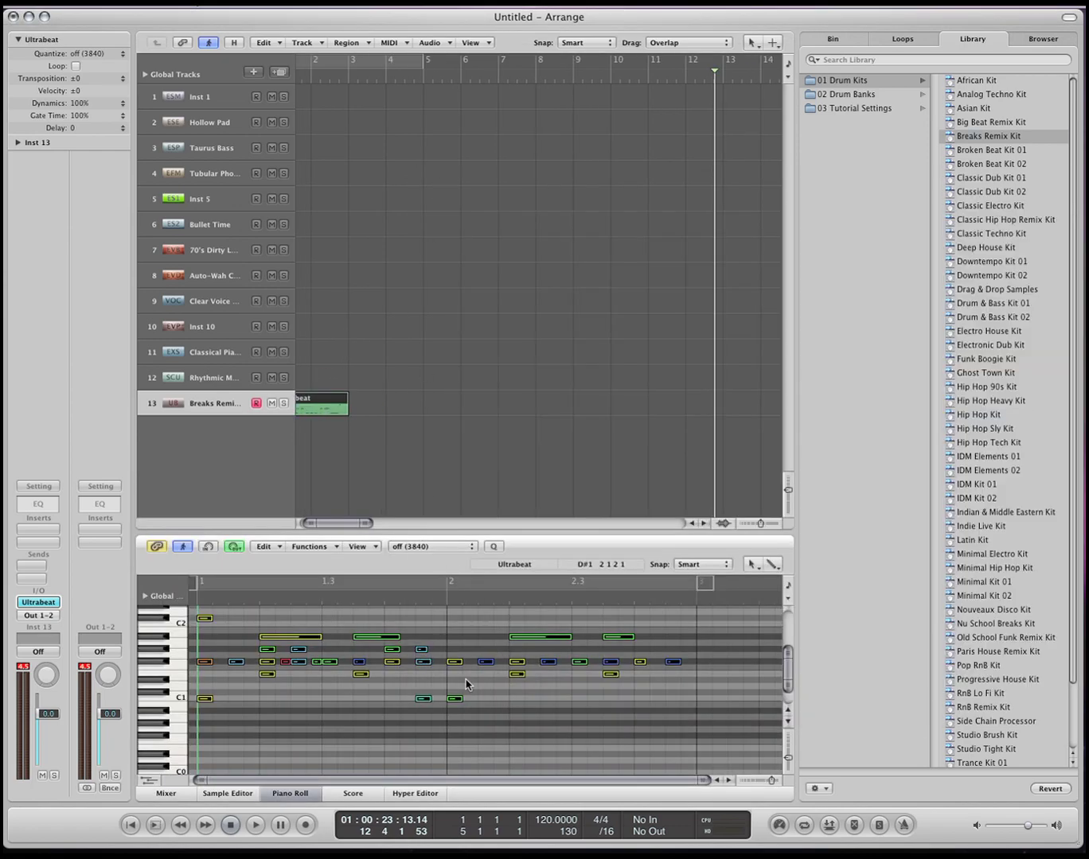
pyautogui.click(515, 711)
pyautogui.press('Return')
pyautogui.press('space')
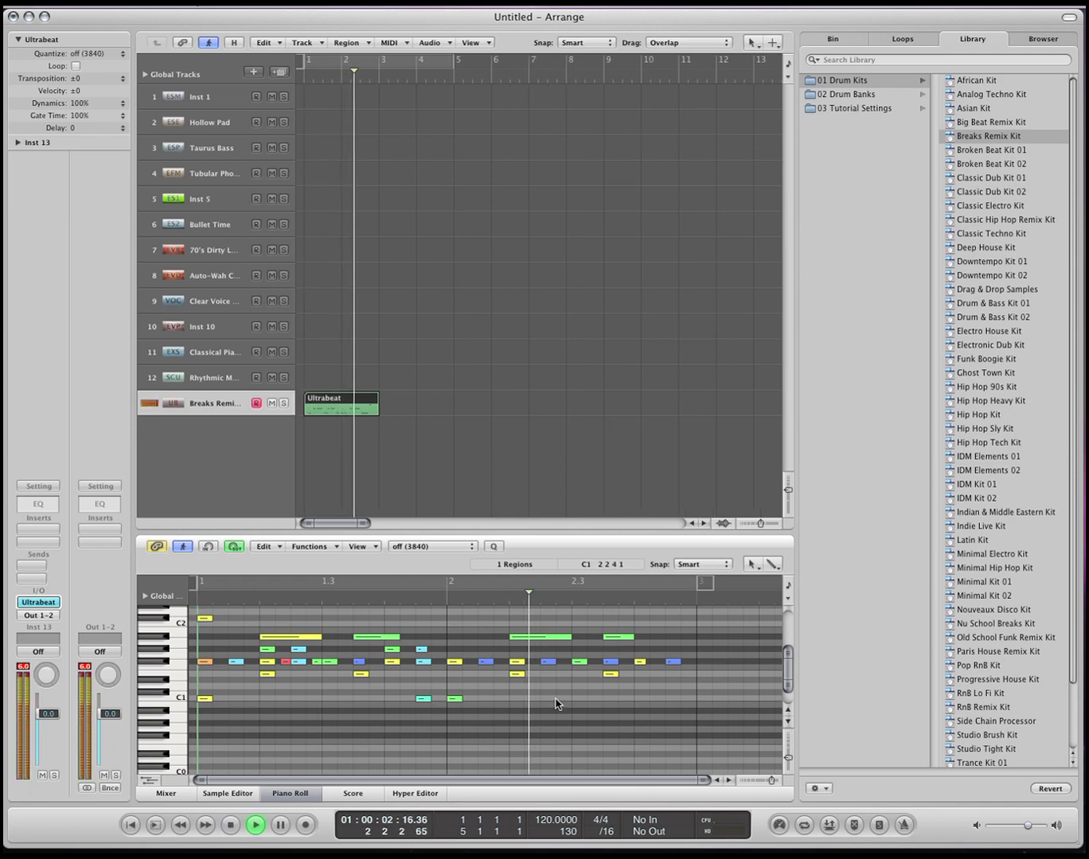
pyautogui.press('space')
# - Zoom the Piano Roll out and move one note from C3 down to A2
pyautogui.hotkey('ctrl', 'Up')
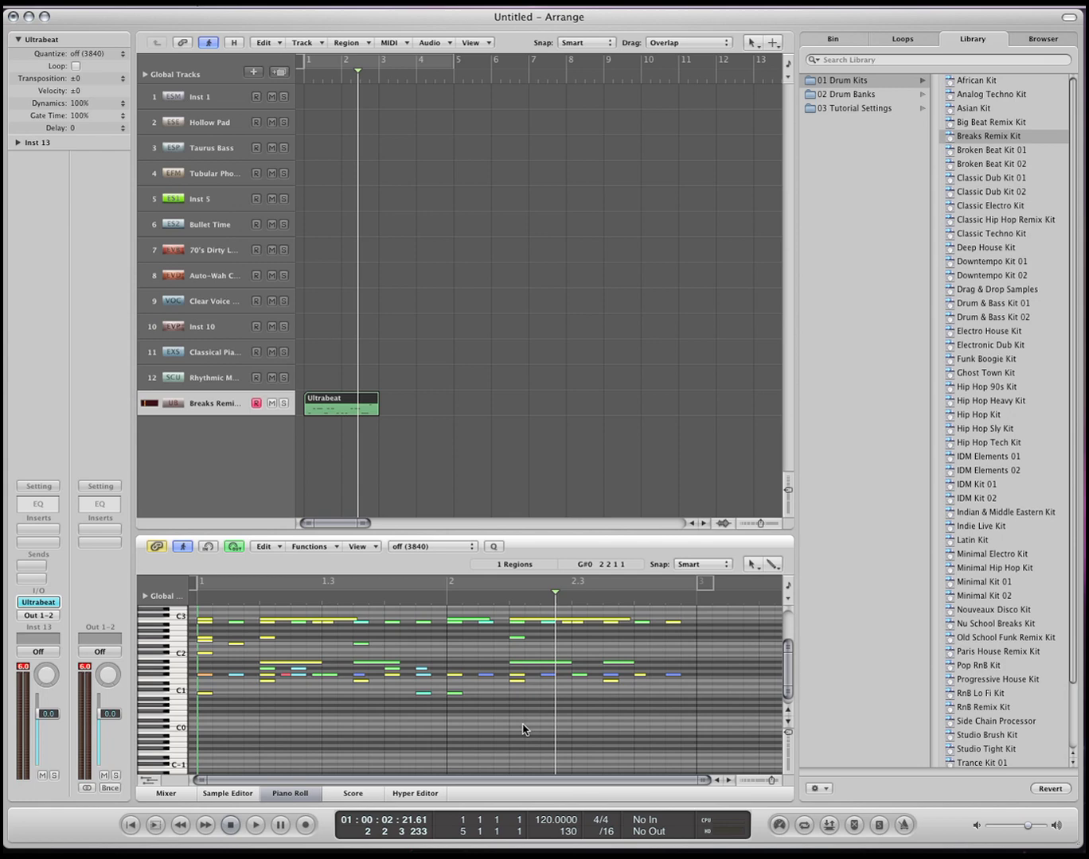
pyautogui.scroll(2, 556, 711)
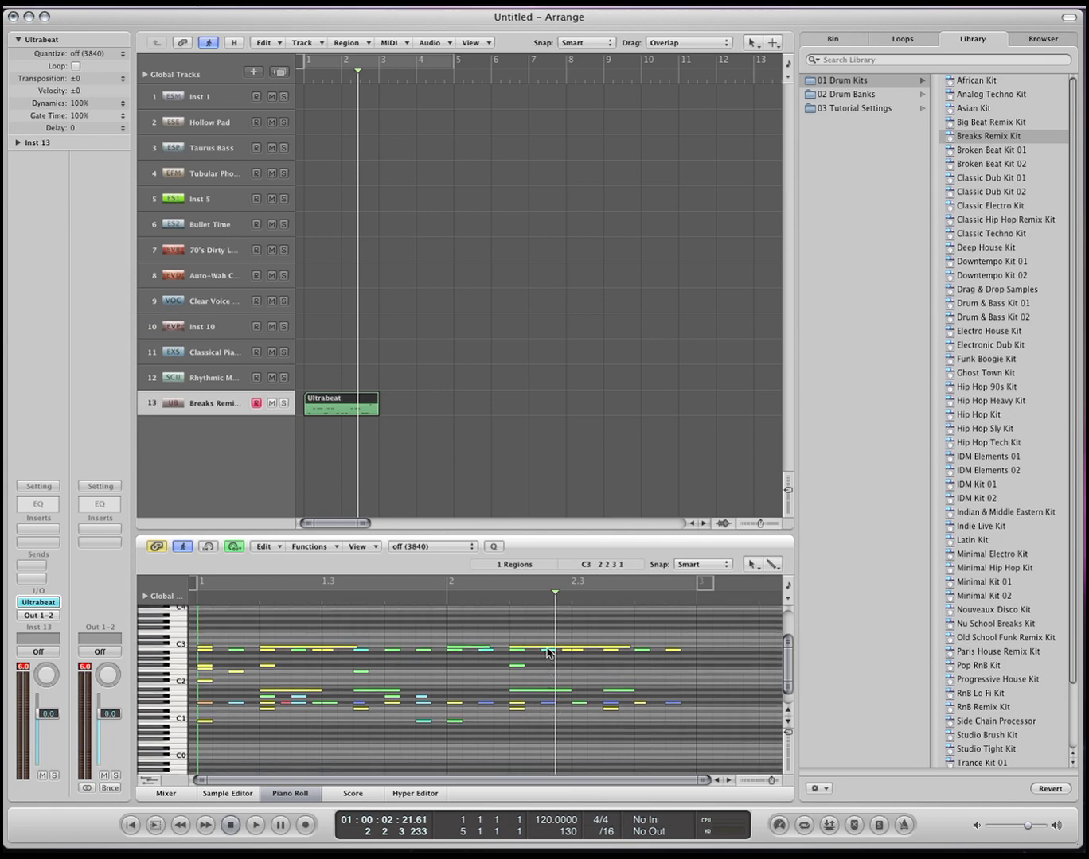
pyautogui.moveTo(549, 650); pyautogui.dragTo(470, 712)
pyautogui.press('Delete')
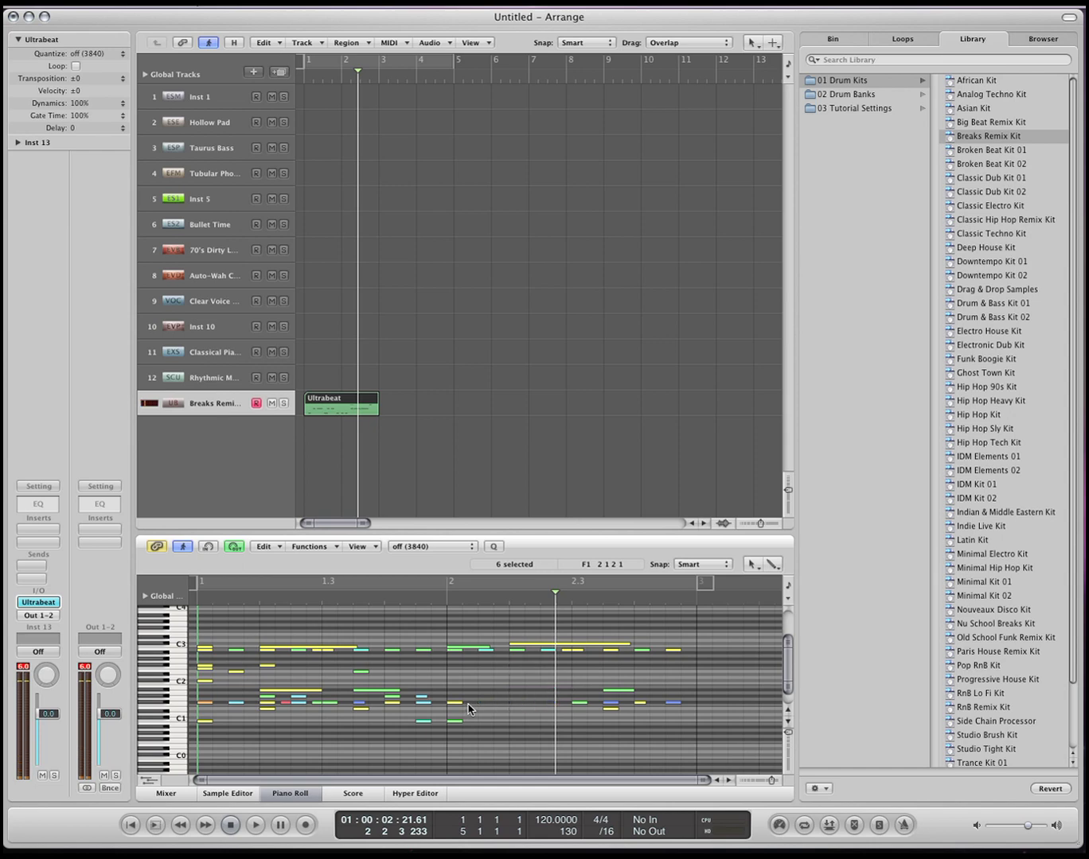
pyautogui.press('super+z')
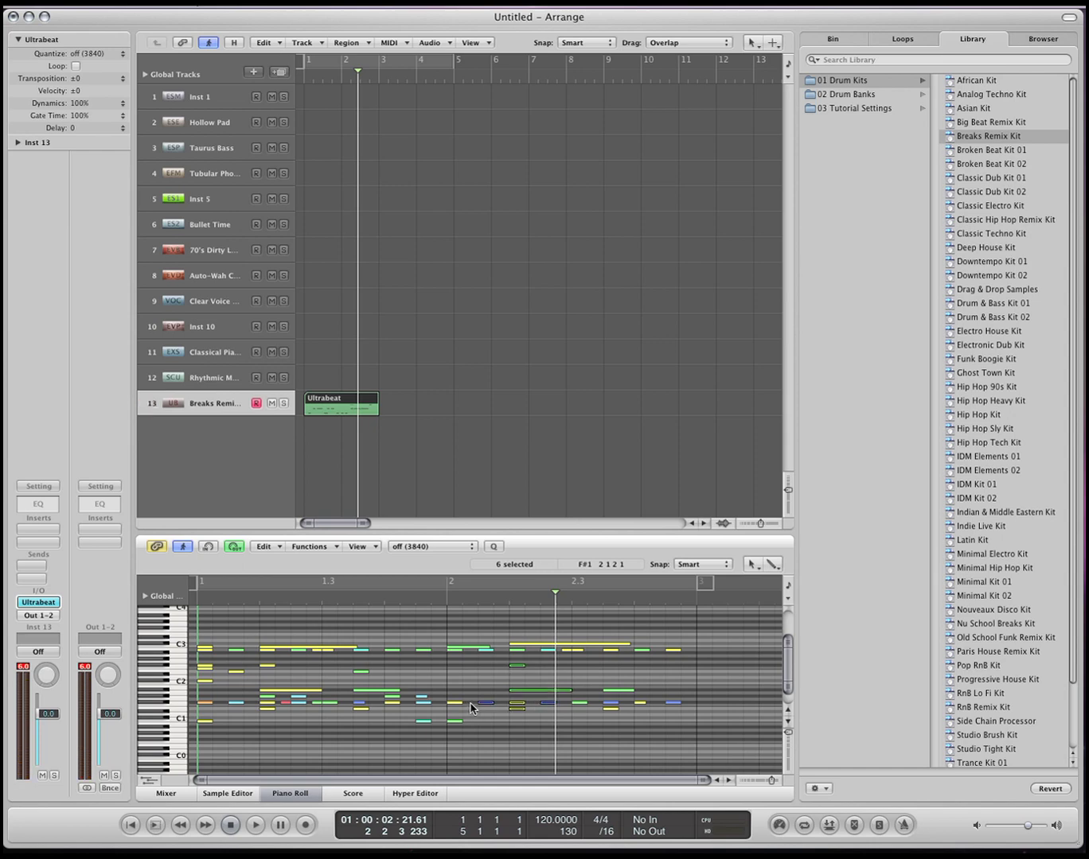
# - Reopen the Ultrabeat window on the left and show its pattern list
pyautogui.click(53, 605)
pyautogui.moveTo(671, 192); pyautogui.dragTo(439, 214)
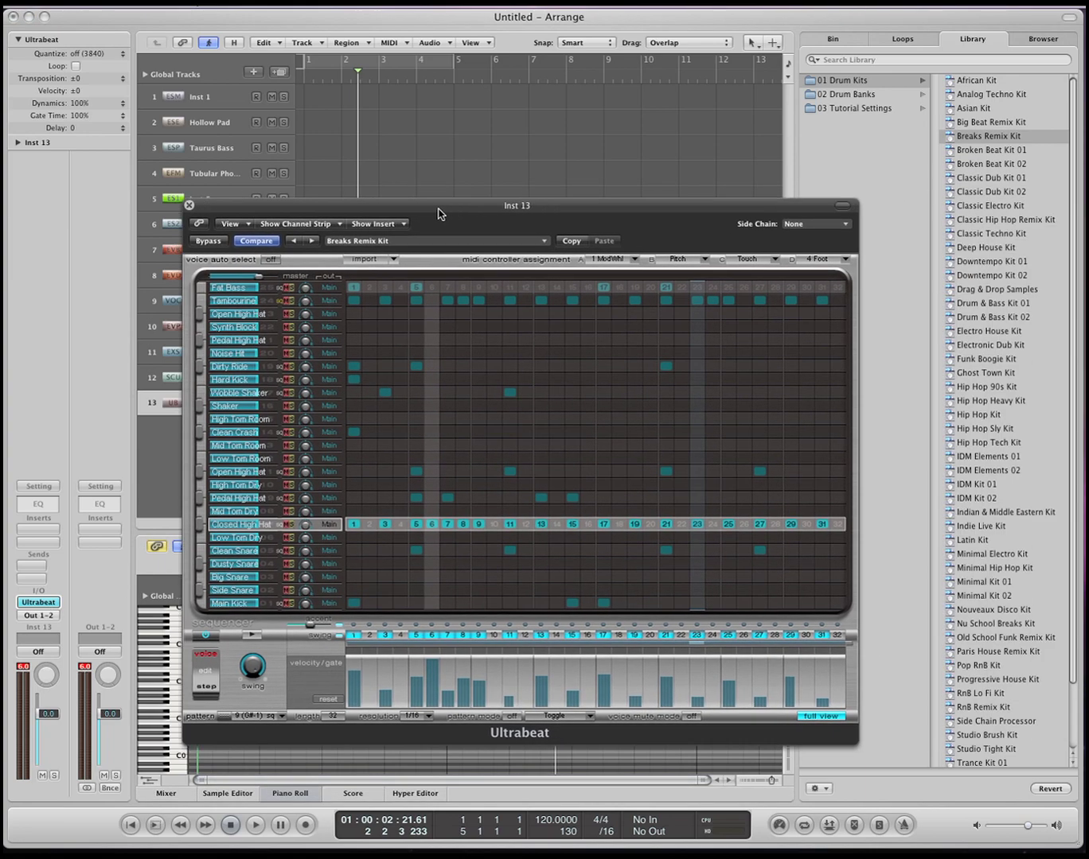
pyautogui.click(254, 718)
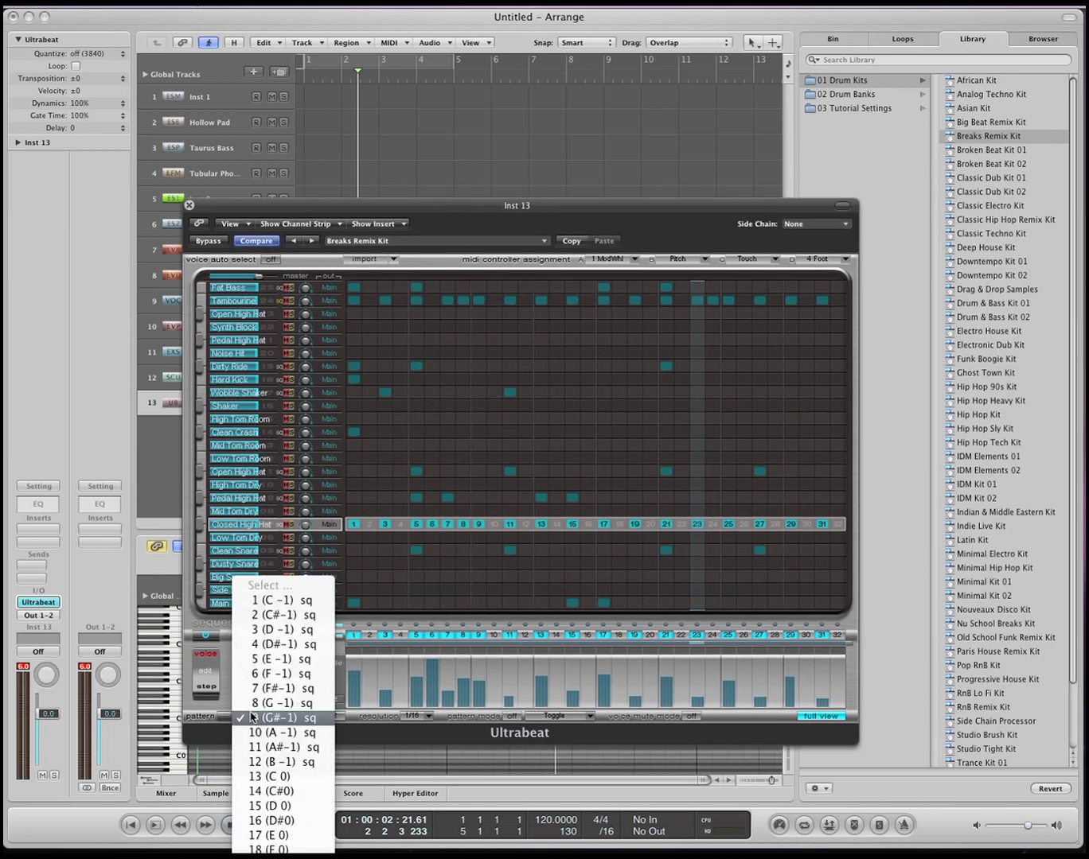
pyautogui.click(275, 780)
pyautogui.click(280, 721)
pyautogui.click(300, 776)
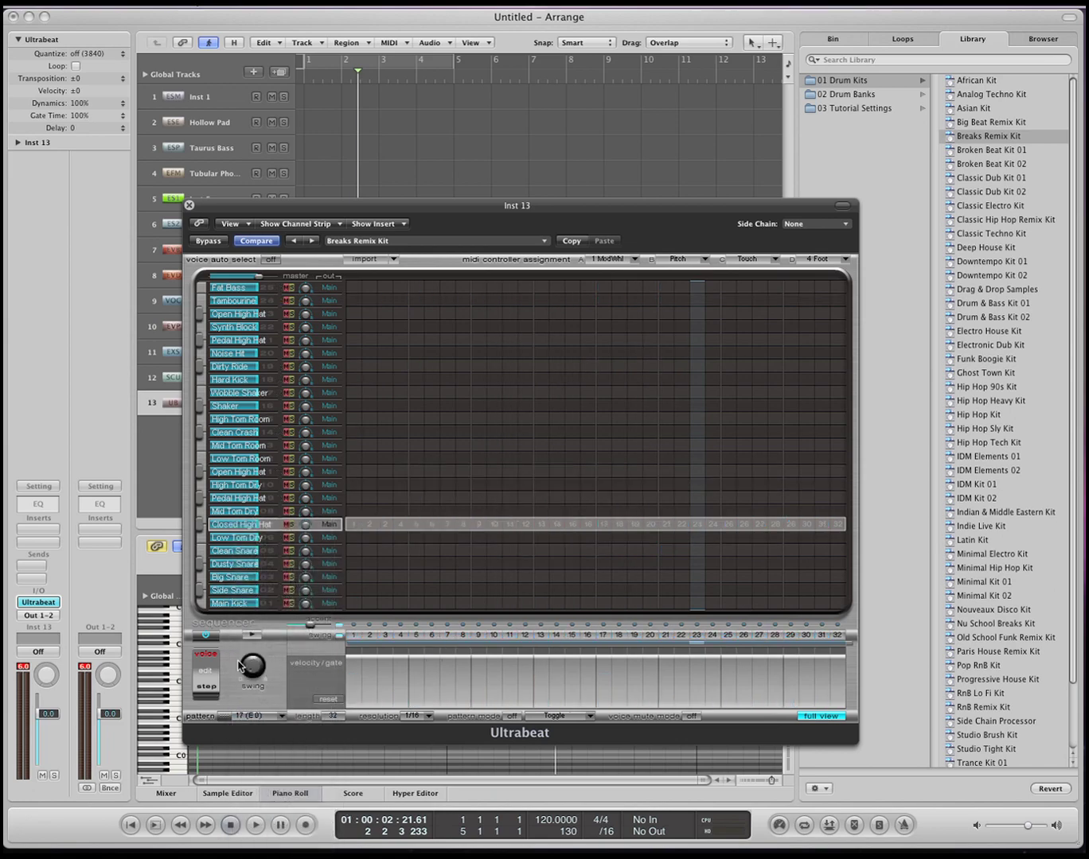
pyautogui.click(272, 723)
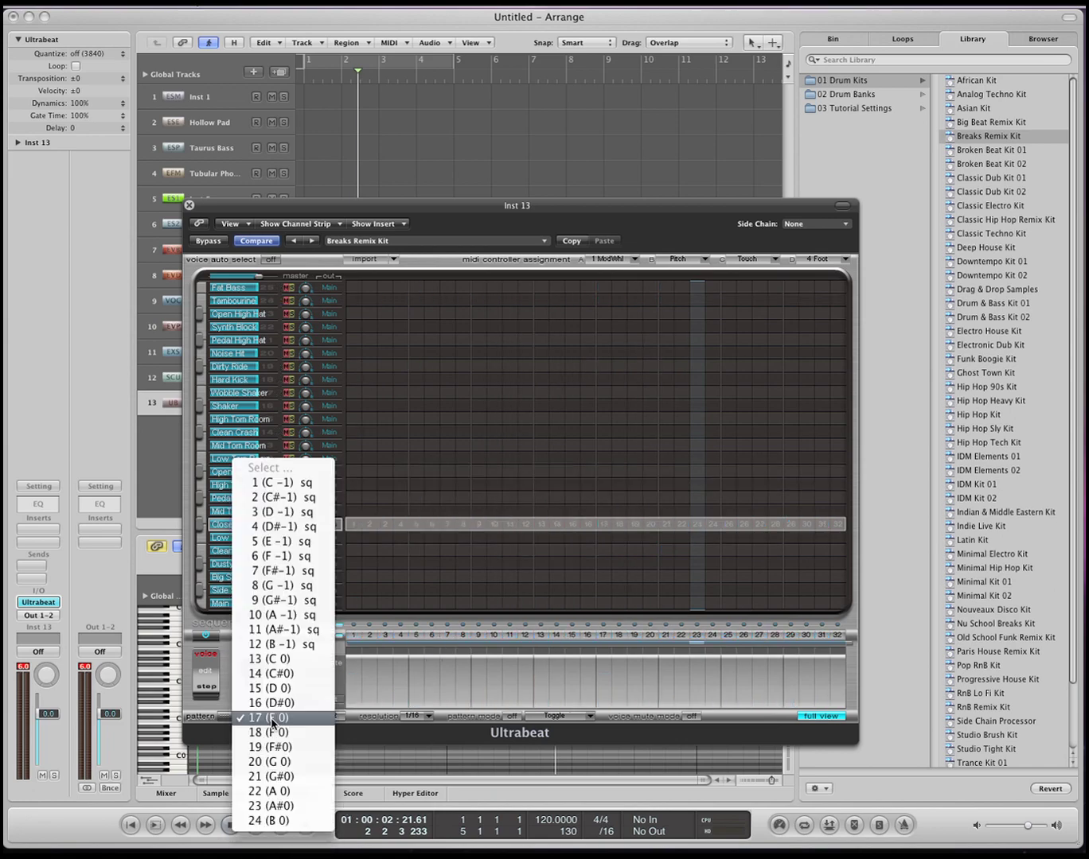
pyautogui.click(293, 612)
pyautogui.click(252, 637)
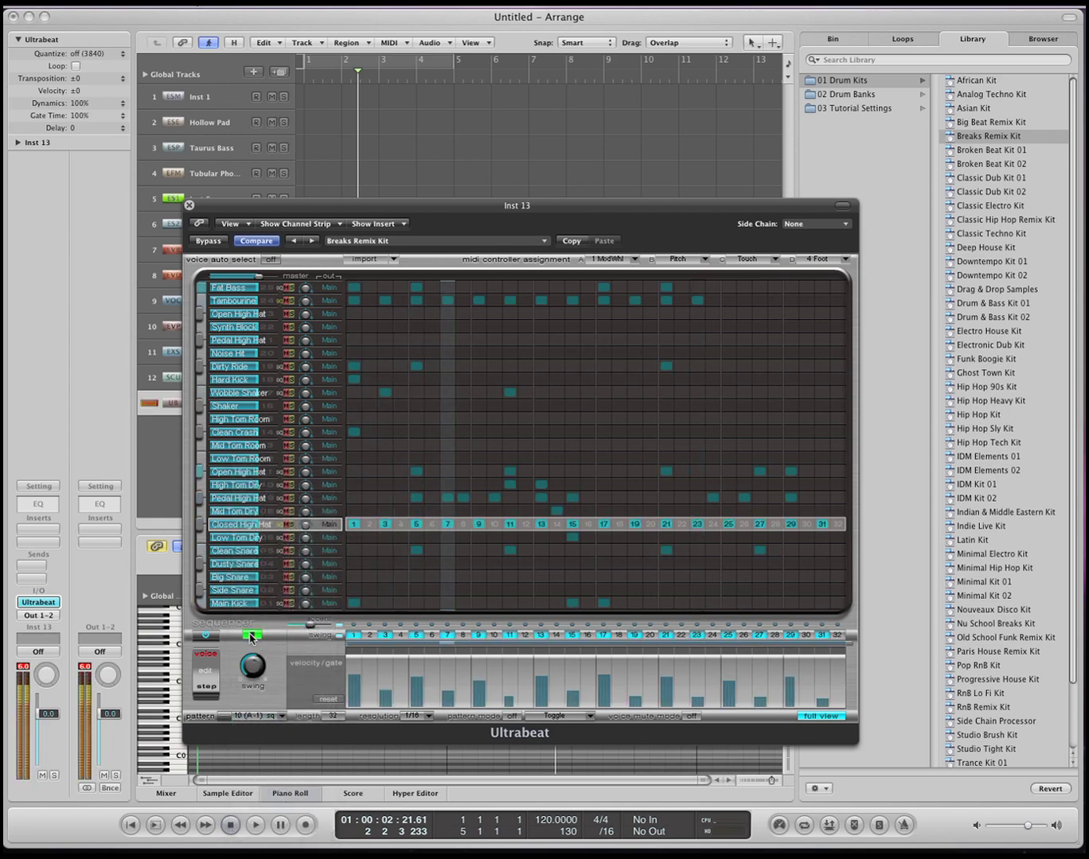
pyautogui.click(253, 636)
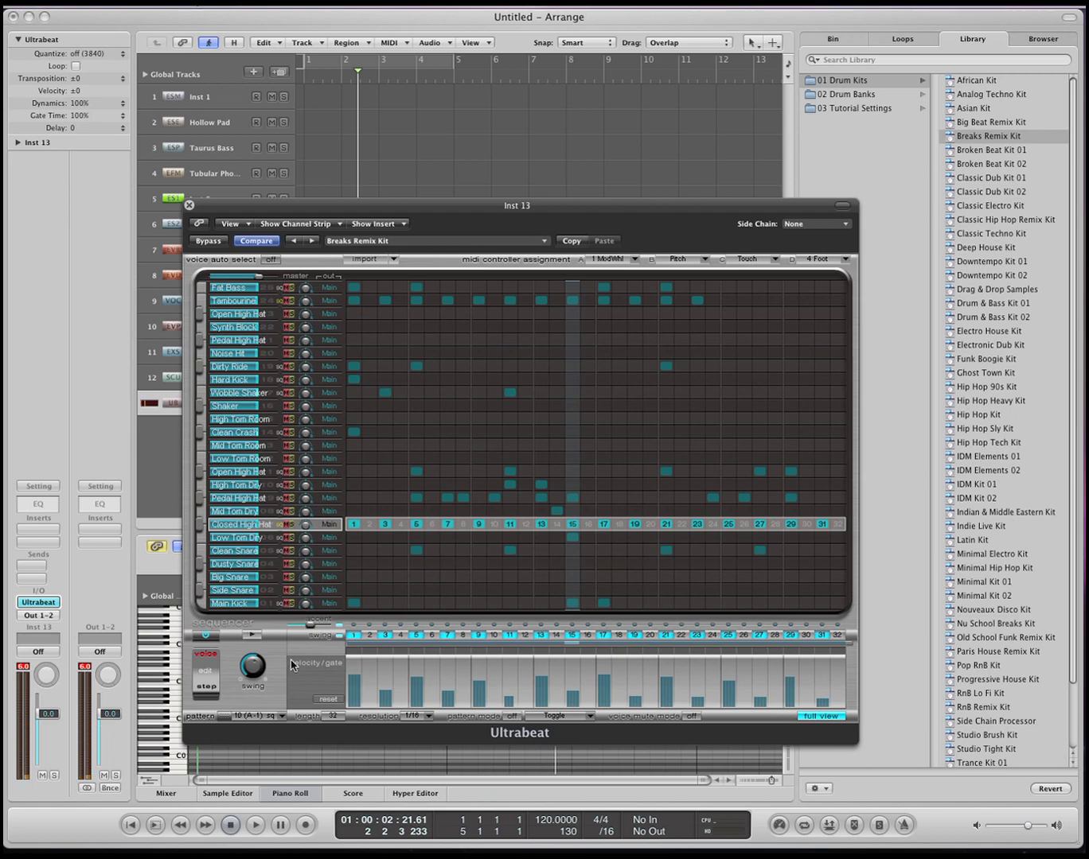
# - Load the Old School Funk Remix Kit, play pattern 1 (C-1) in full grid, then enter Step mode
pyautogui.click(984, 638)
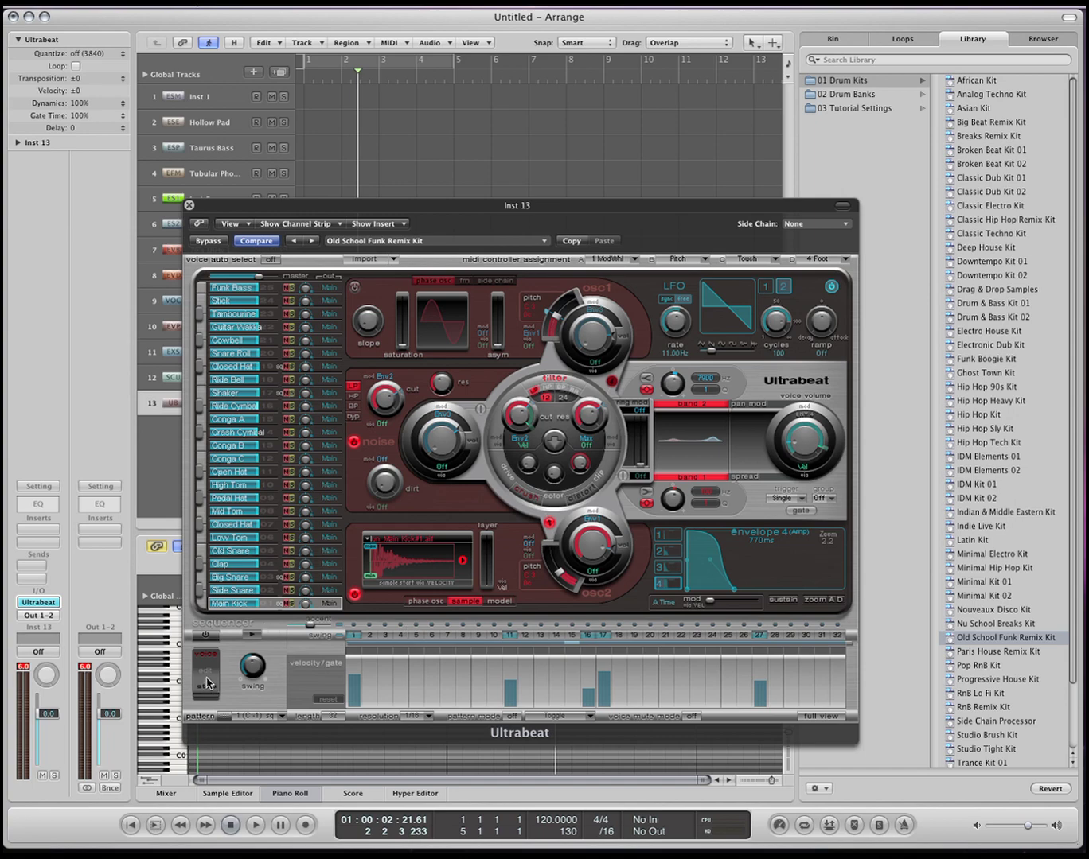
pyautogui.click(207, 634)
pyautogui.click(253, 635)
pyautogui.click(820, 715)
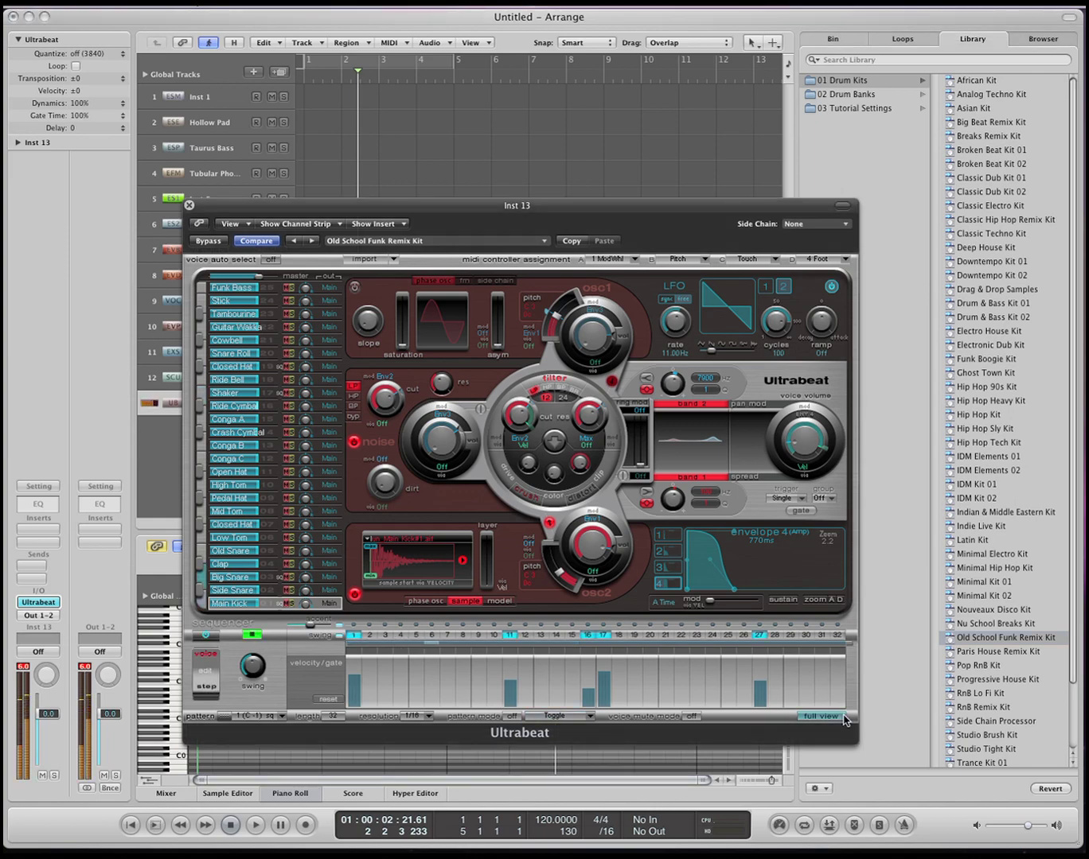
pyautogui.click(254, 716)
pyautogui.click(277, 717)
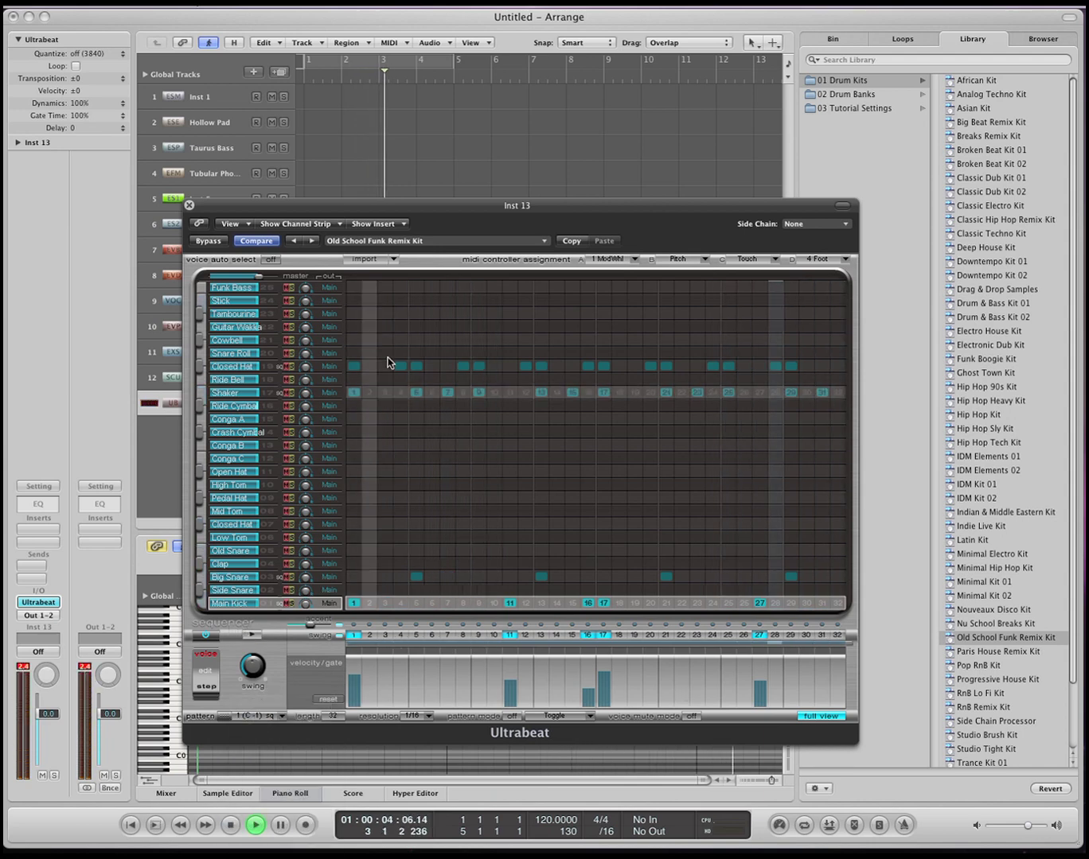
pyautogui.click(493, 150)
pyautogui.press('space')
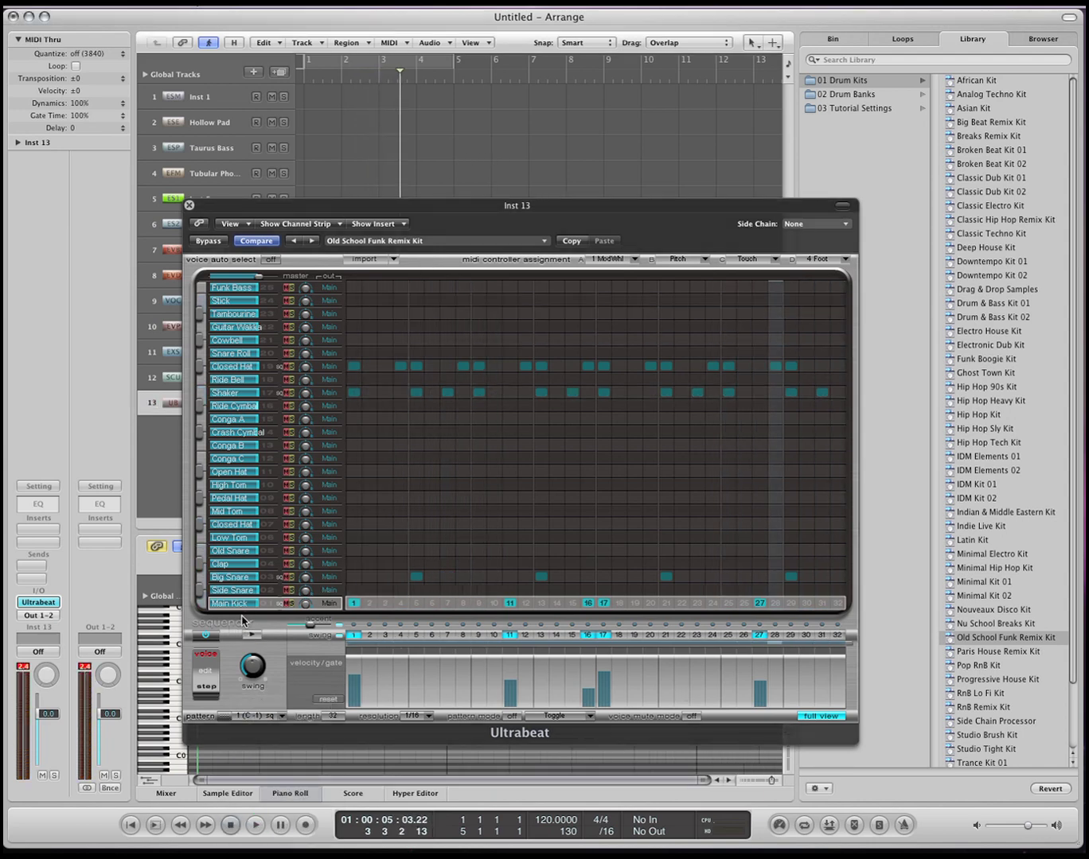
pyautogui.click(206, 689)
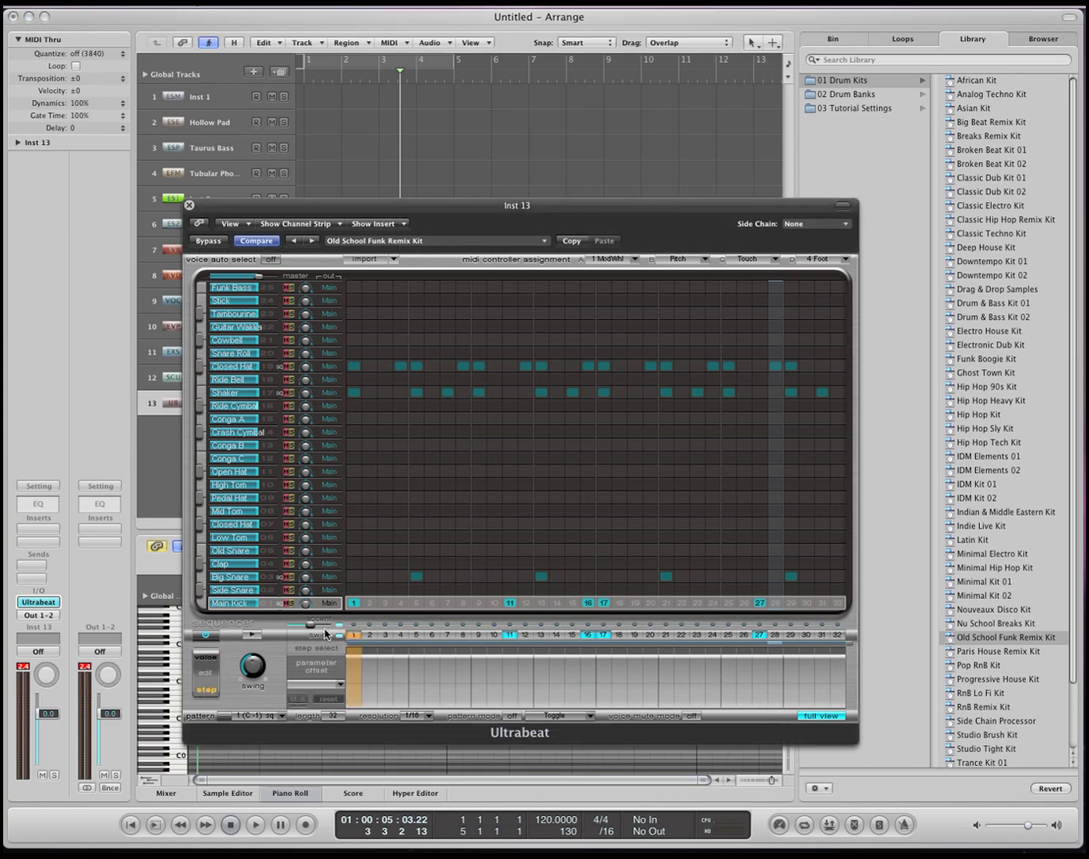
# - Audition the Closed Hat and Shaker voices with the sequencer running
pyautogui.click(819, 716)
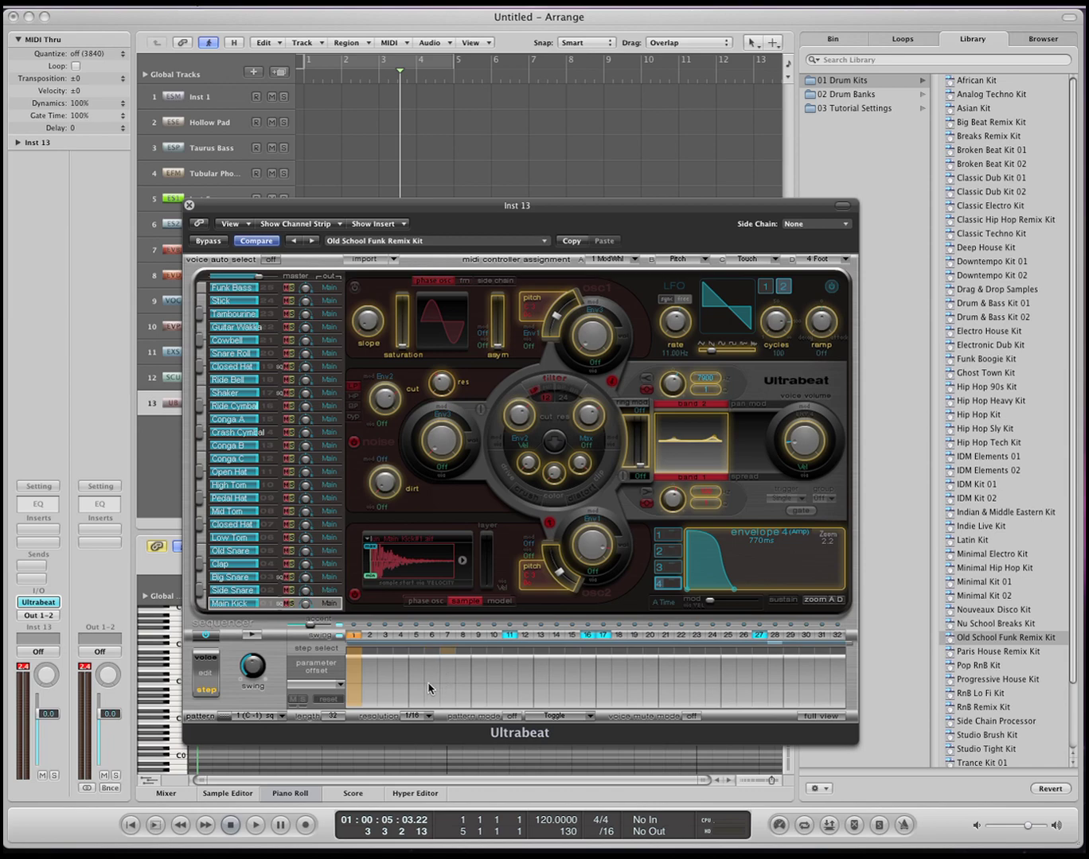
pyautogui.click(386, 683)
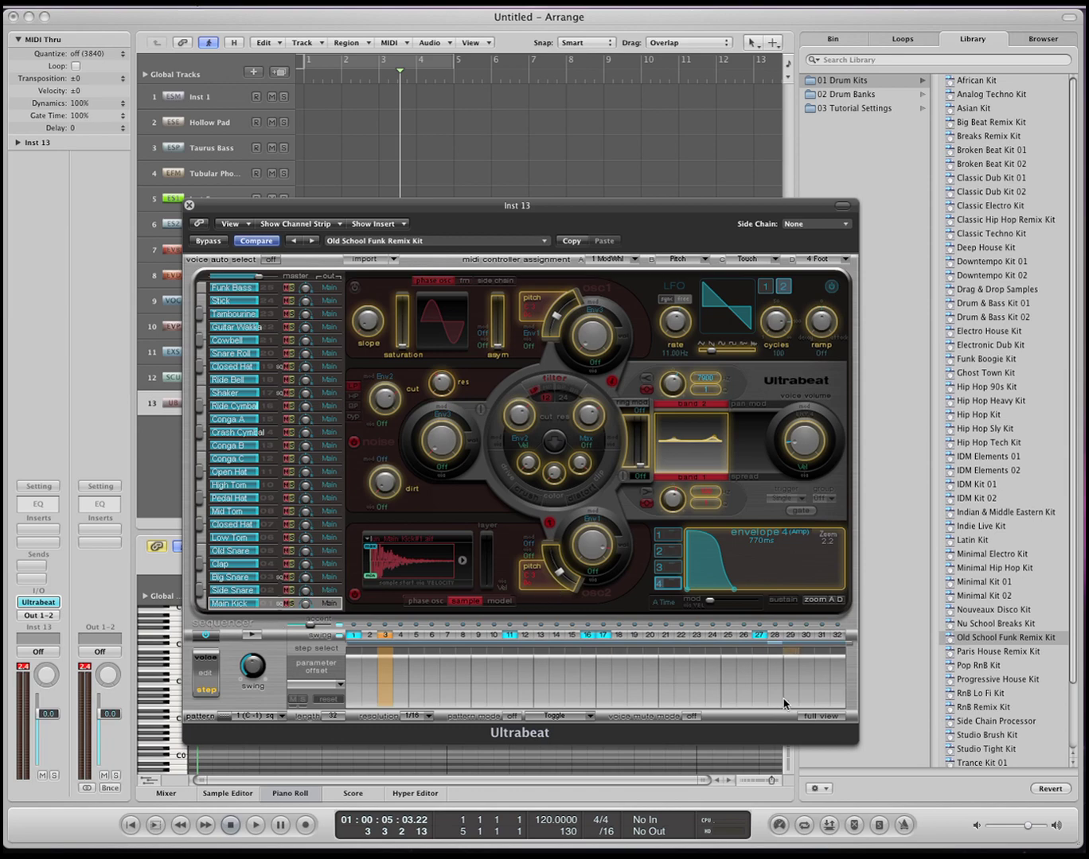
pyautogui.click(804, 716)
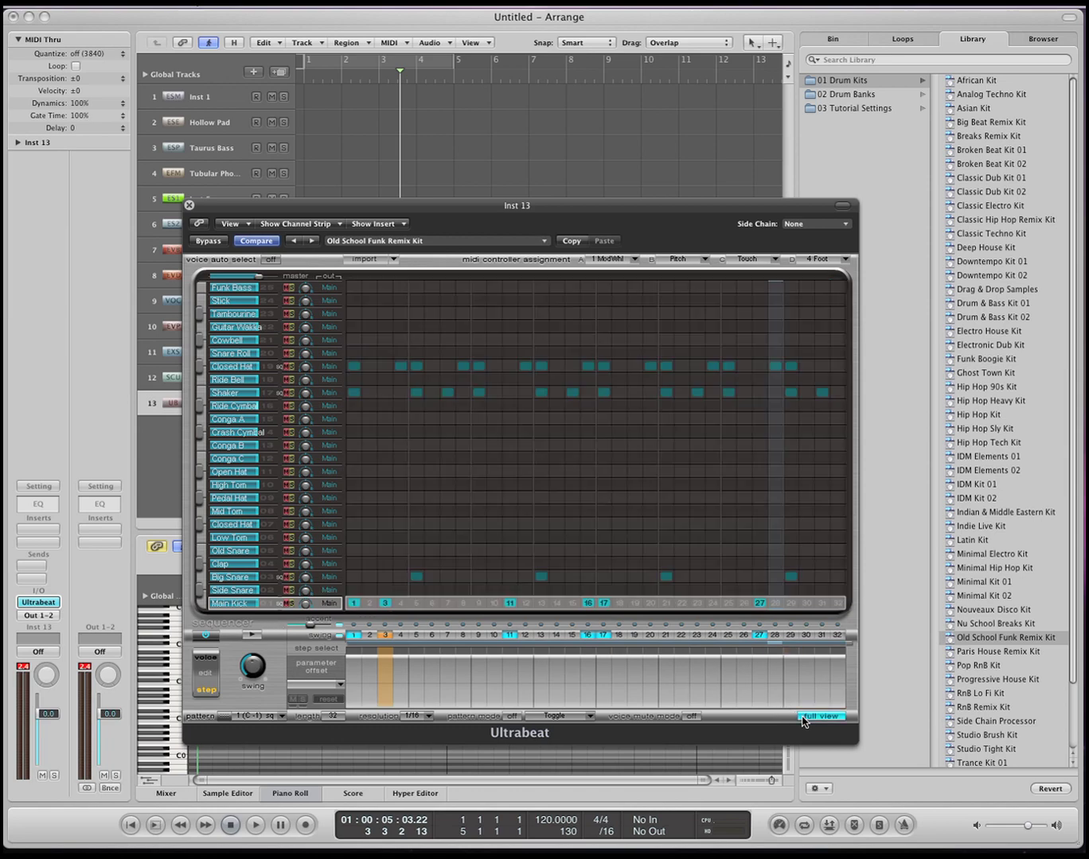
pyautogui.click(269, 368)
pyautogui.click(266, 394)
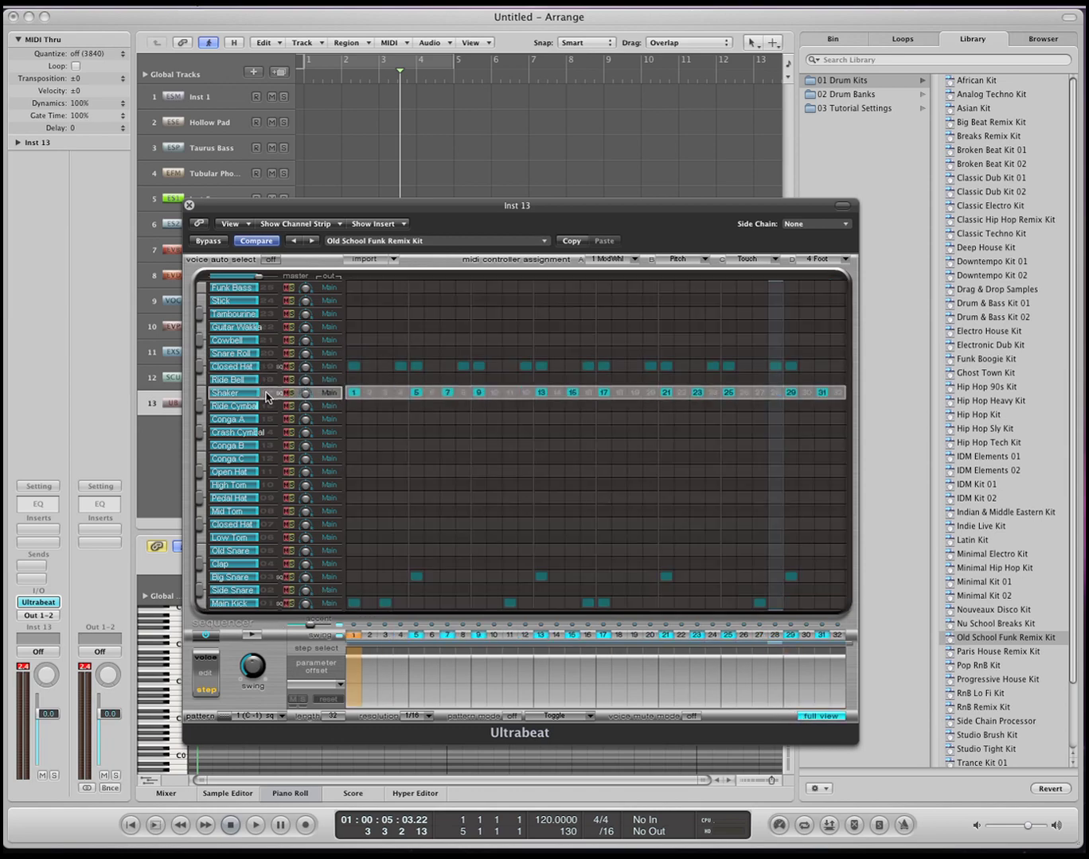
pyautogui.click(254, 637)
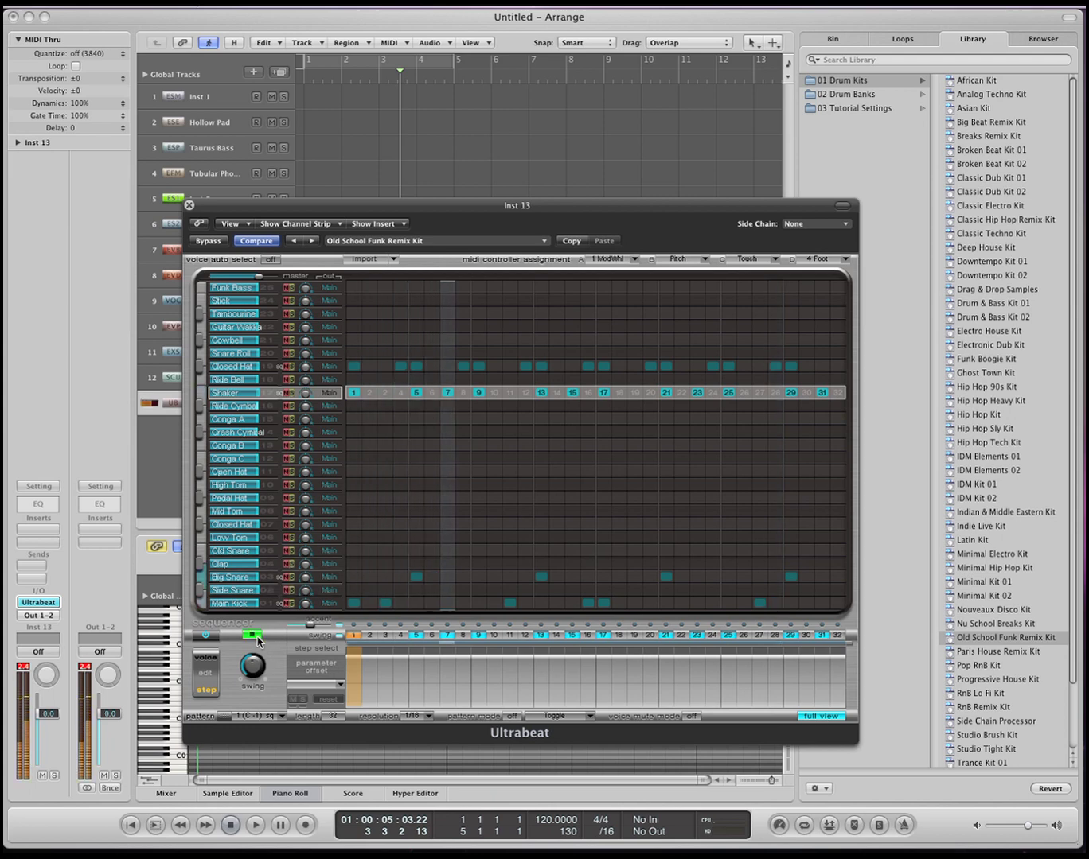
pyautogui.press('space')
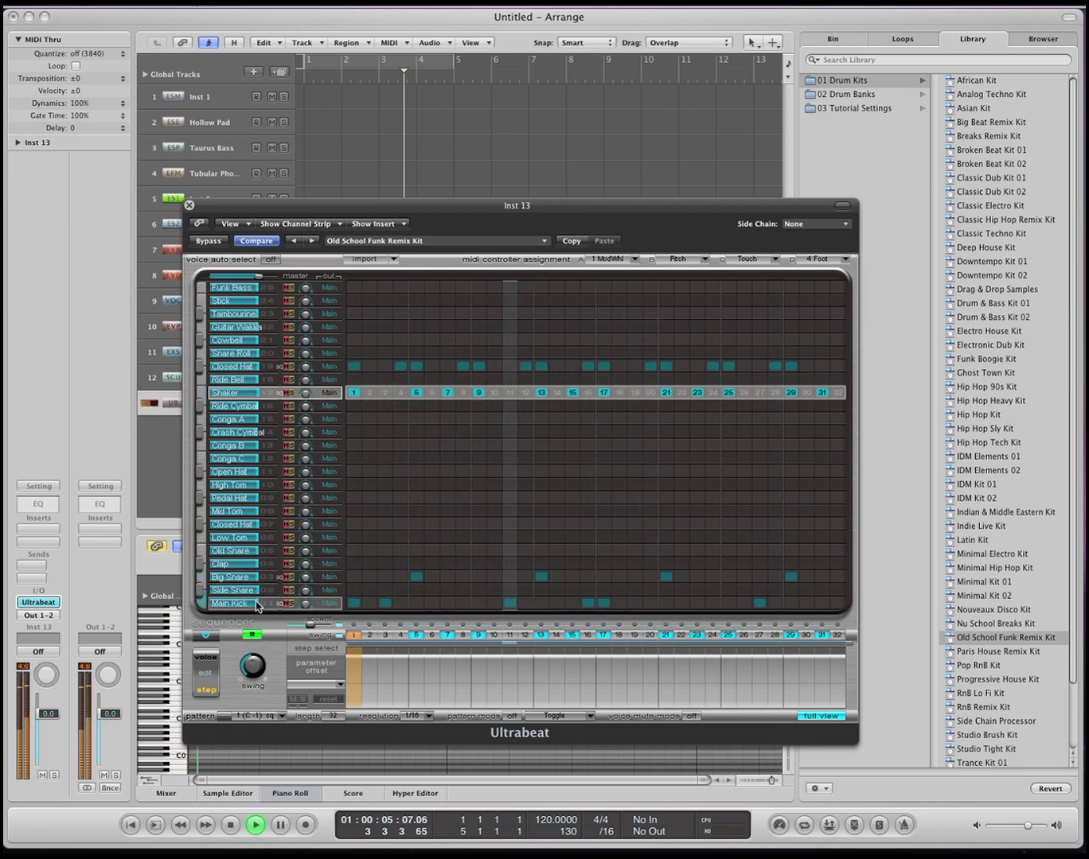
# - On Big Snare, add Osc2 pitch offsets on steps 5, 13, 21 and 29
pyautogui.click(265, 578)
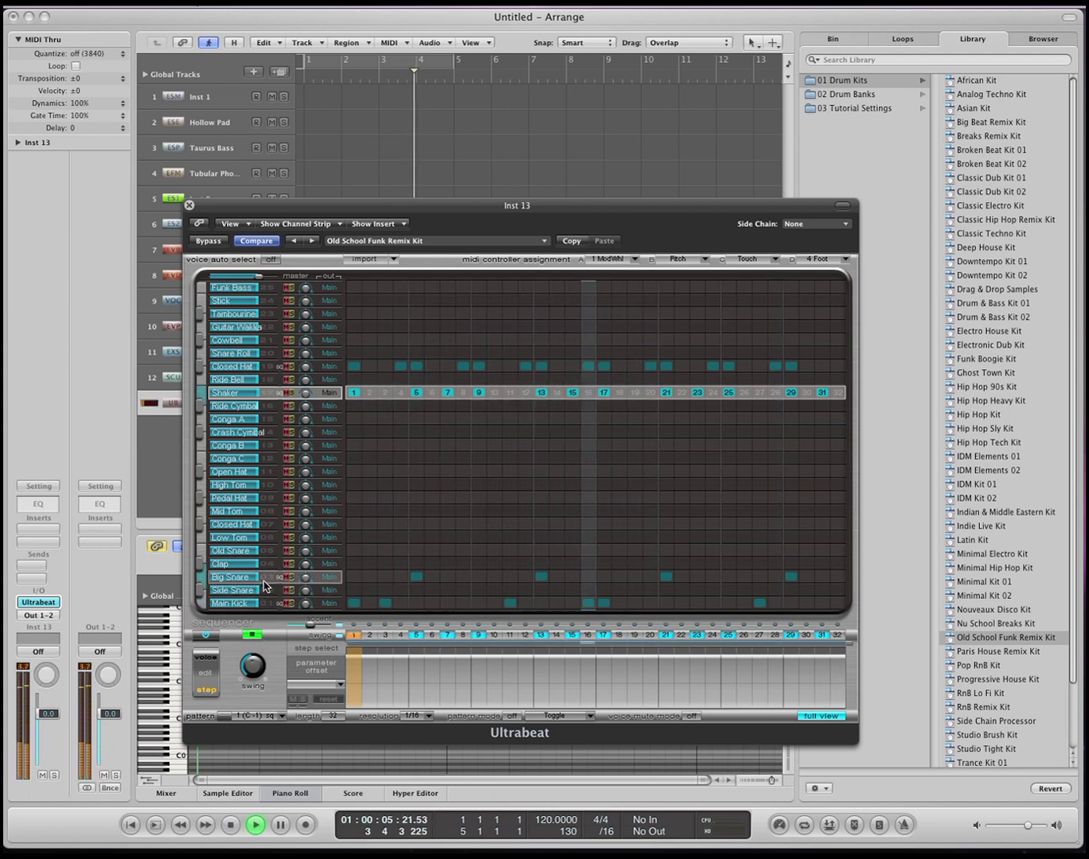
pyautogui.click(253, 634)
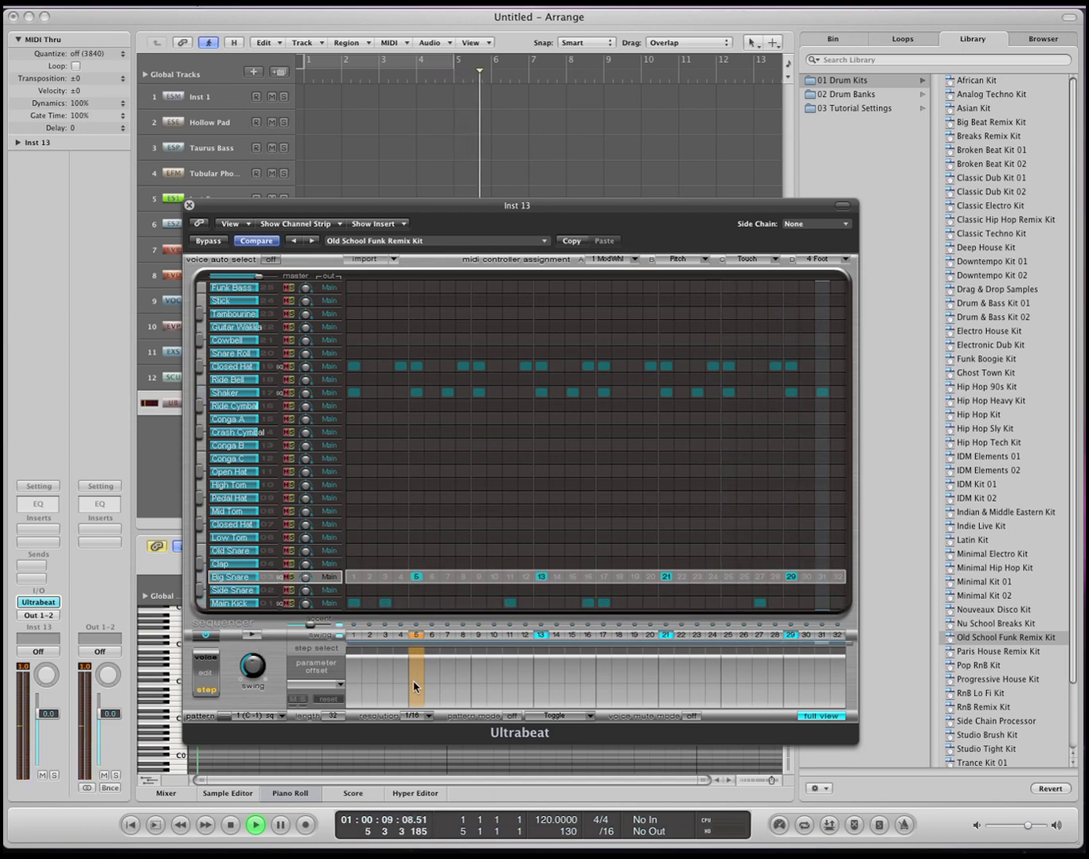
pyautogui.click(821, 716)
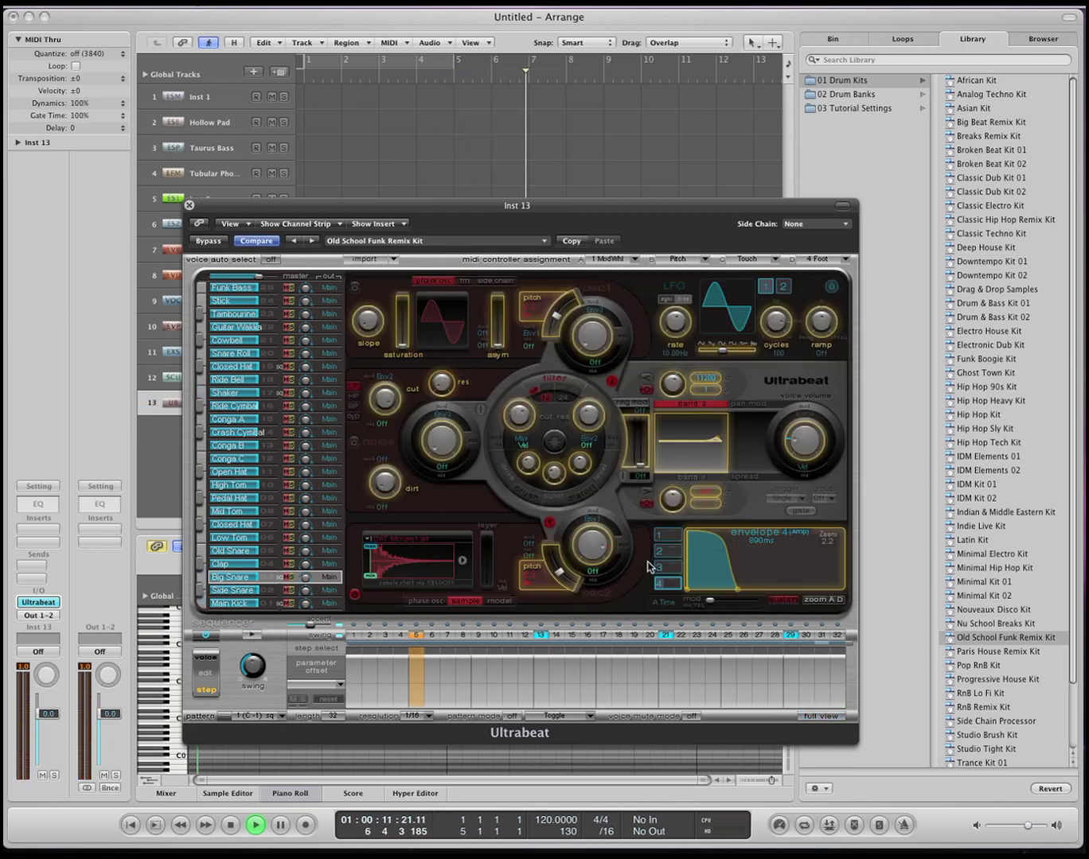
pyautogui.click(560, 574)
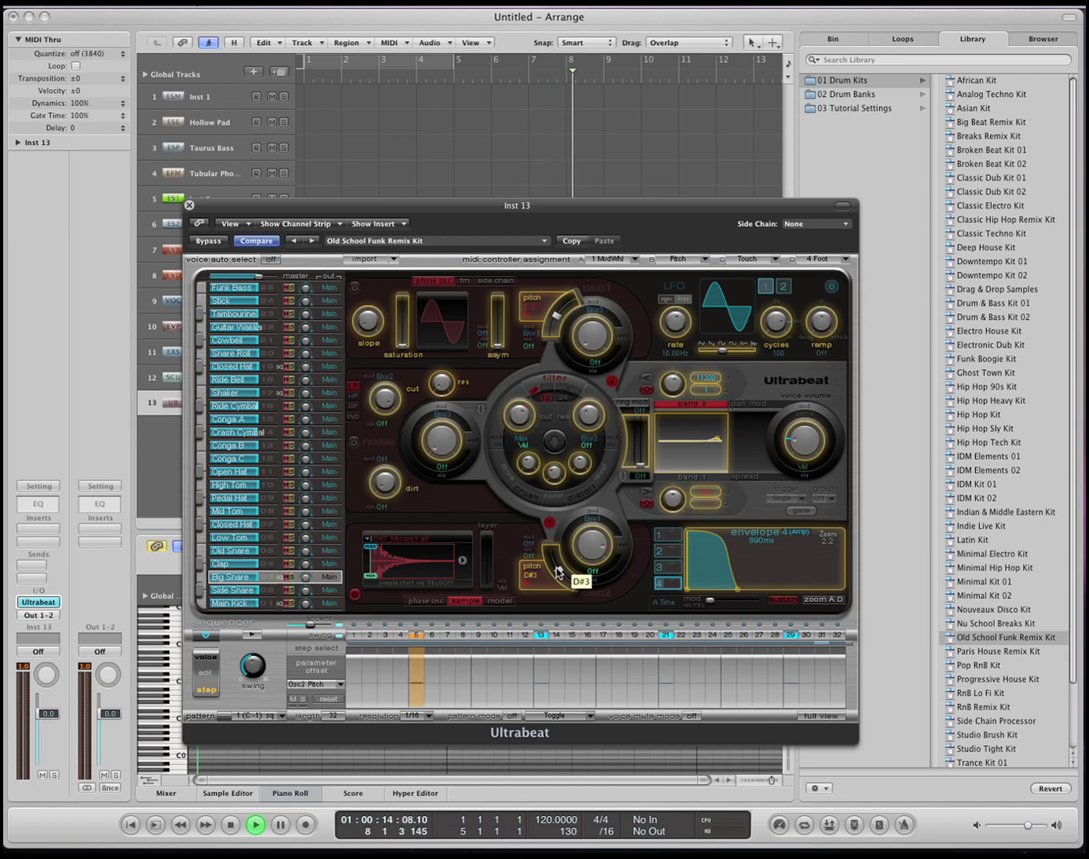
pyautogui.click(416, 678)
pyautogui.click(542, 687)
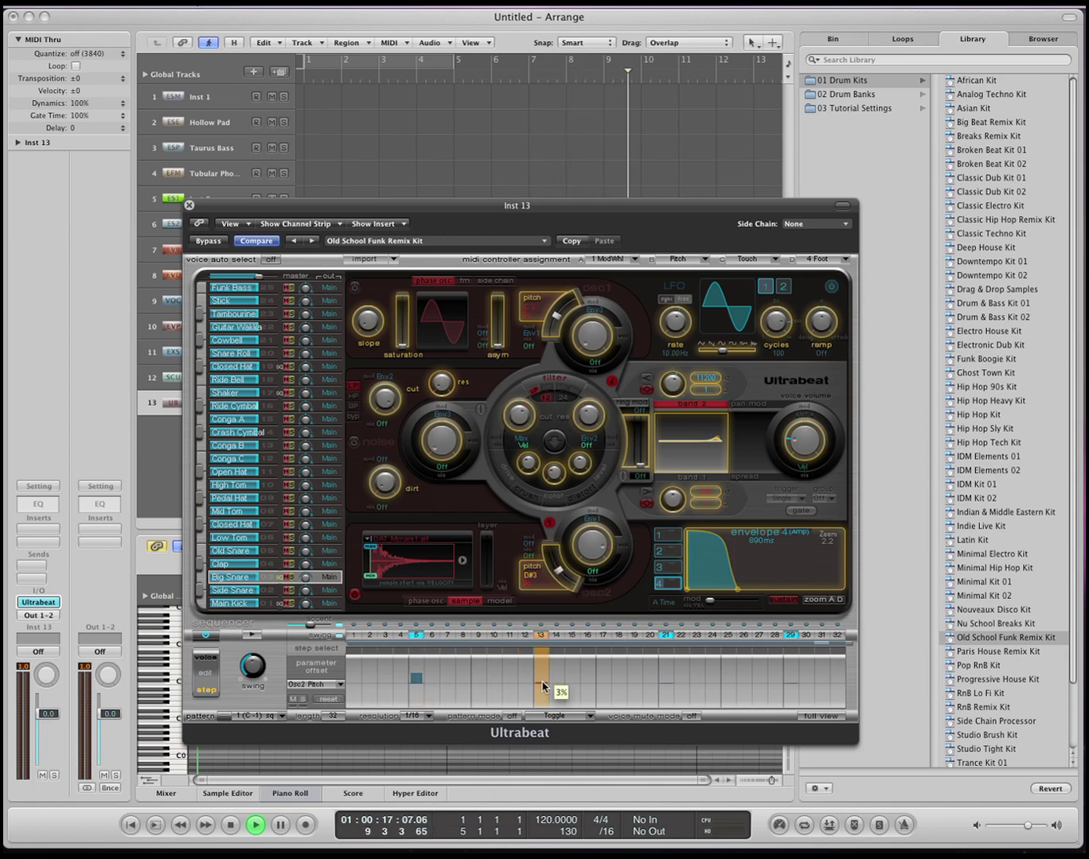
pyautogui.click(666, 681)
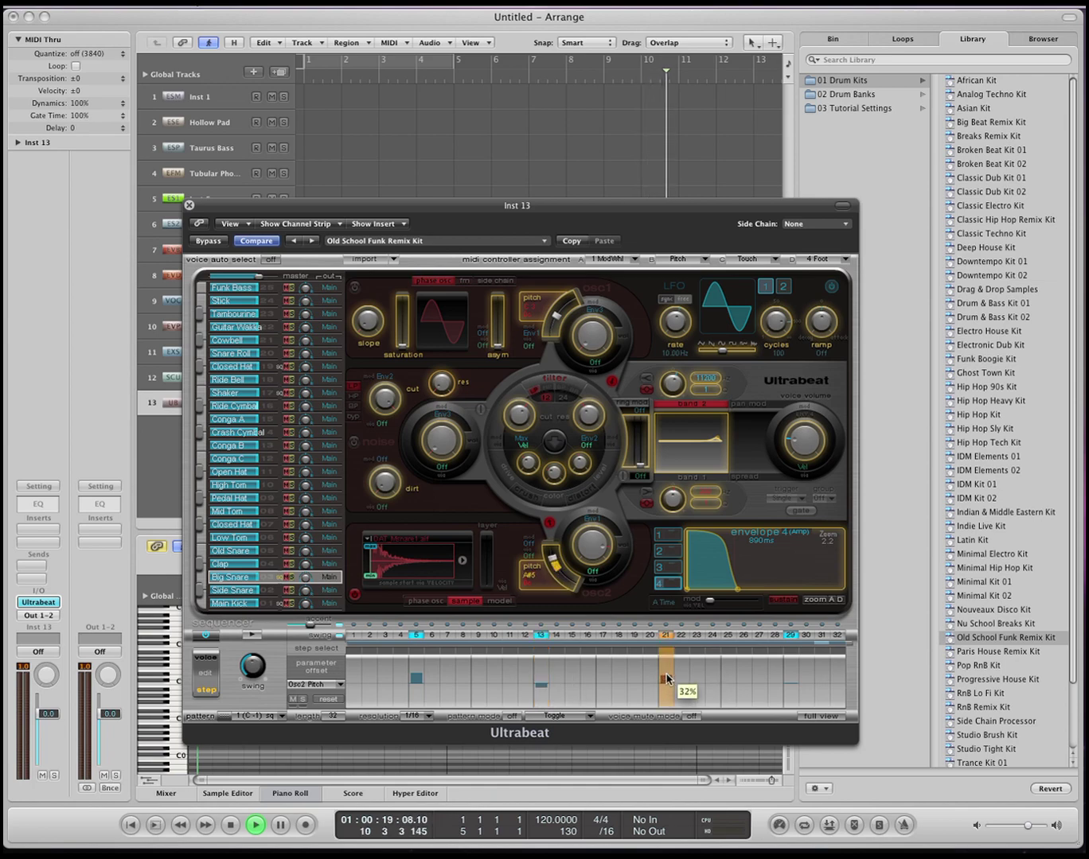
pyautogui.click(794, 689)
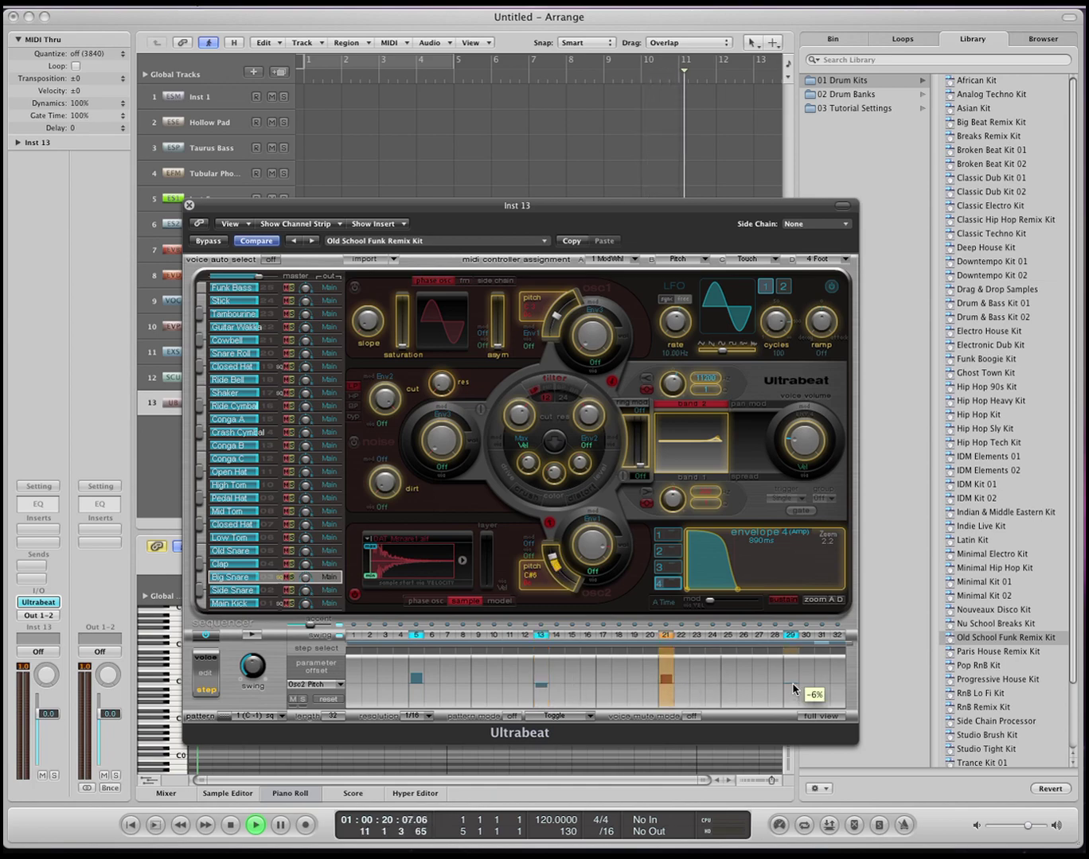
# - While playing, lower step 29's offset and add Osc2 pitch offsets on steps 17, 23 and 27
pyautogui.click(820, 716)
pyautogui.click(252, 636)
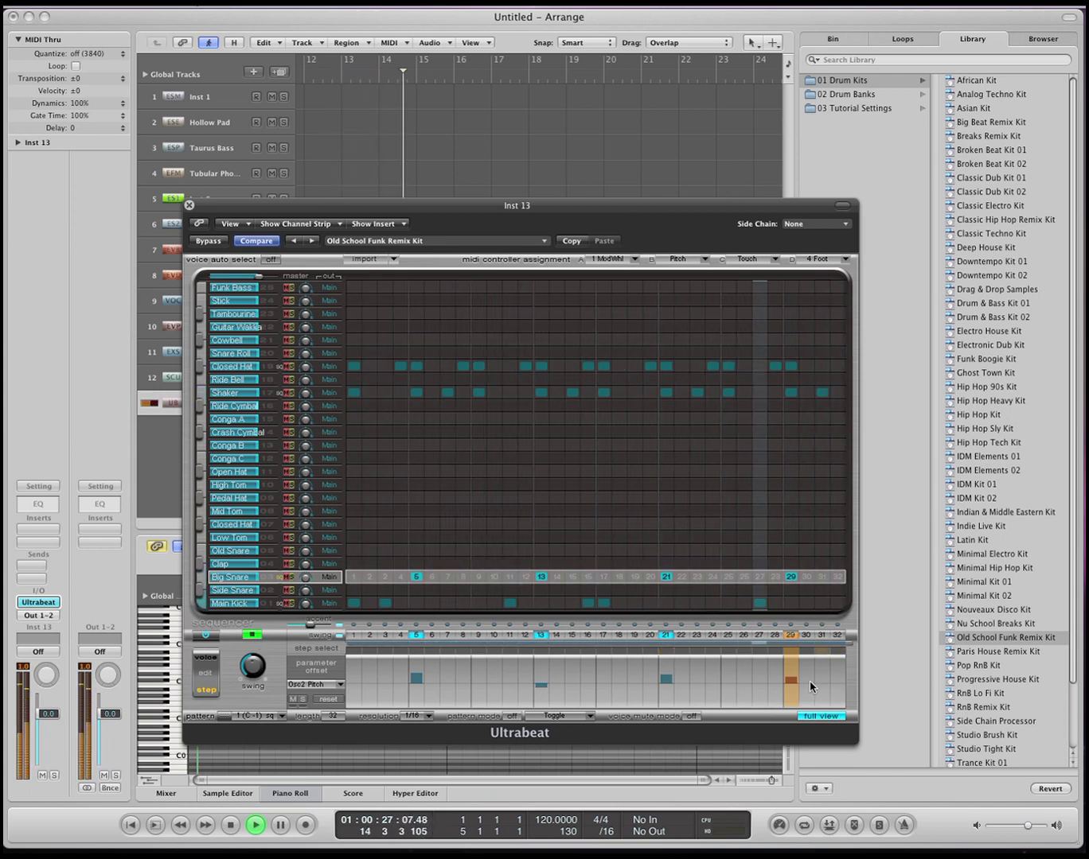
pyautogui.moveTo(790, 681); pyautogui.dragTo(793, 691)
pyautogui.moveTo(603, 680); pyautogui.dragTo(603, 686)
pyautogui.click(698, 685)
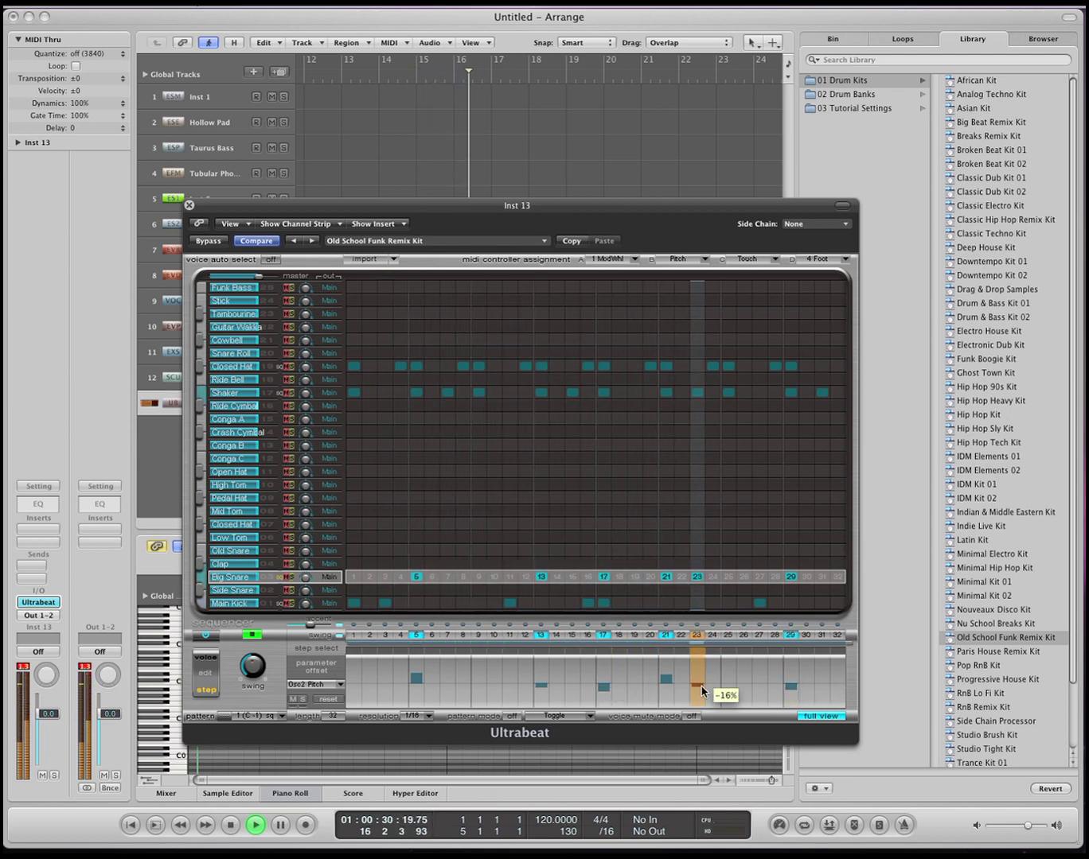
pyautogui.click(762, 682)
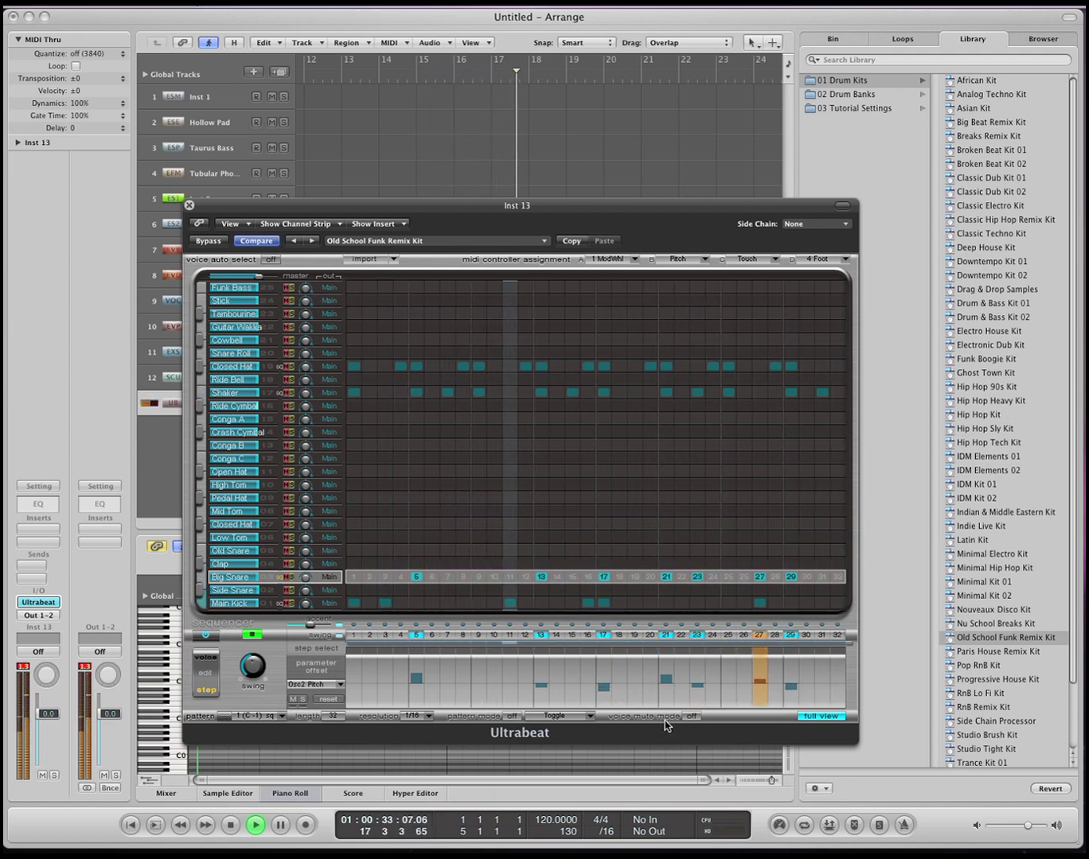
pyautogui.click(253, 635)
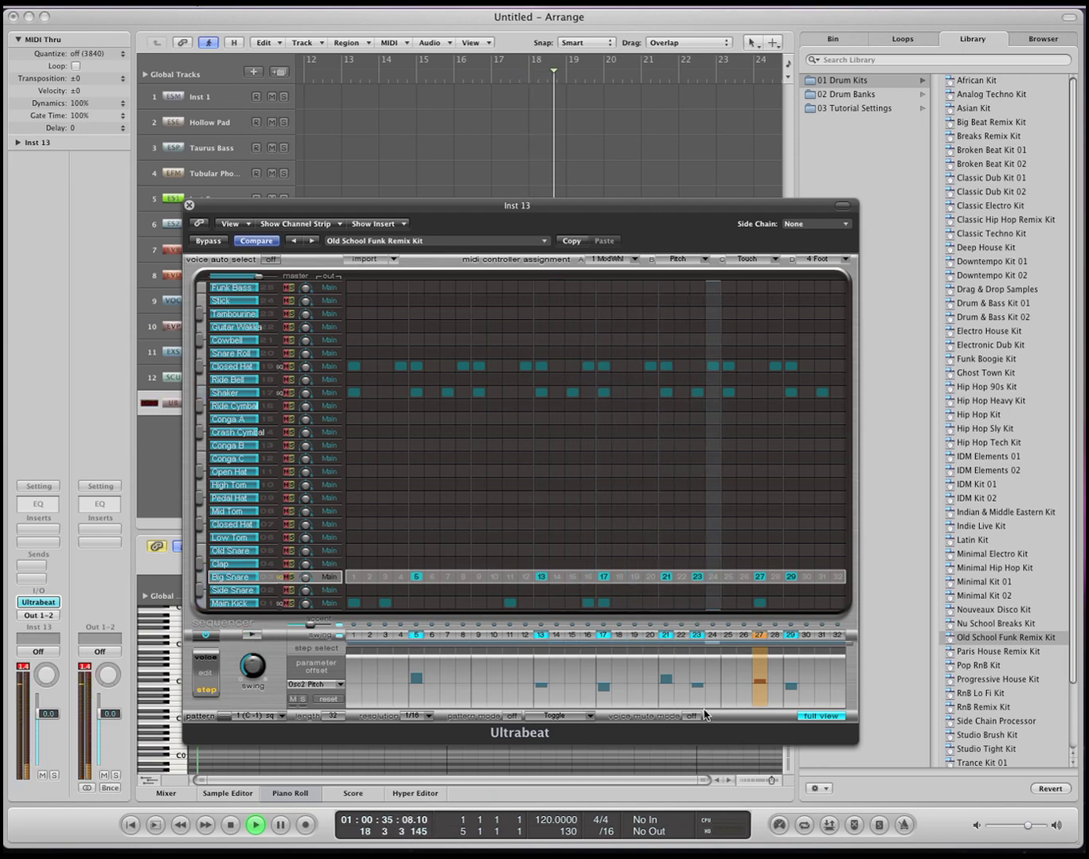
# - Try Osc2 level and filter cutoff as offset targets, then load the Hip Hop Heavy Kit
pyautogui.click(824, 719)
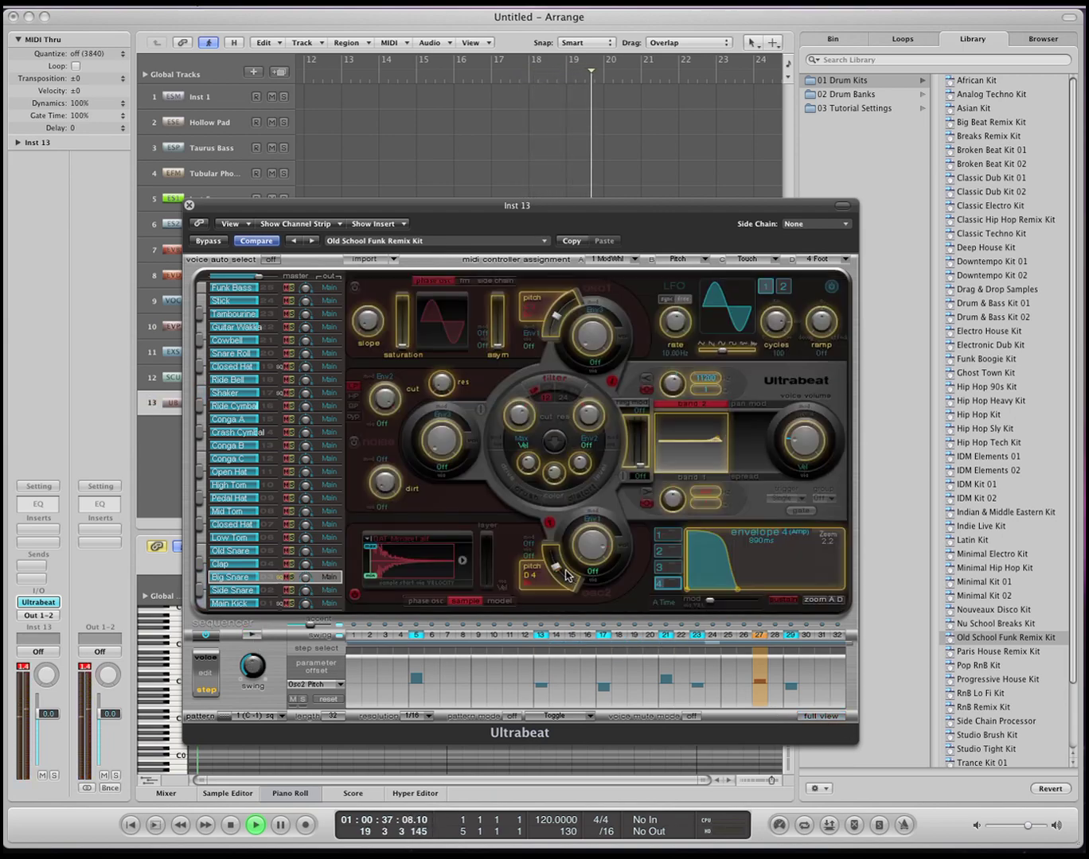
pyautogui.click(581, 543)
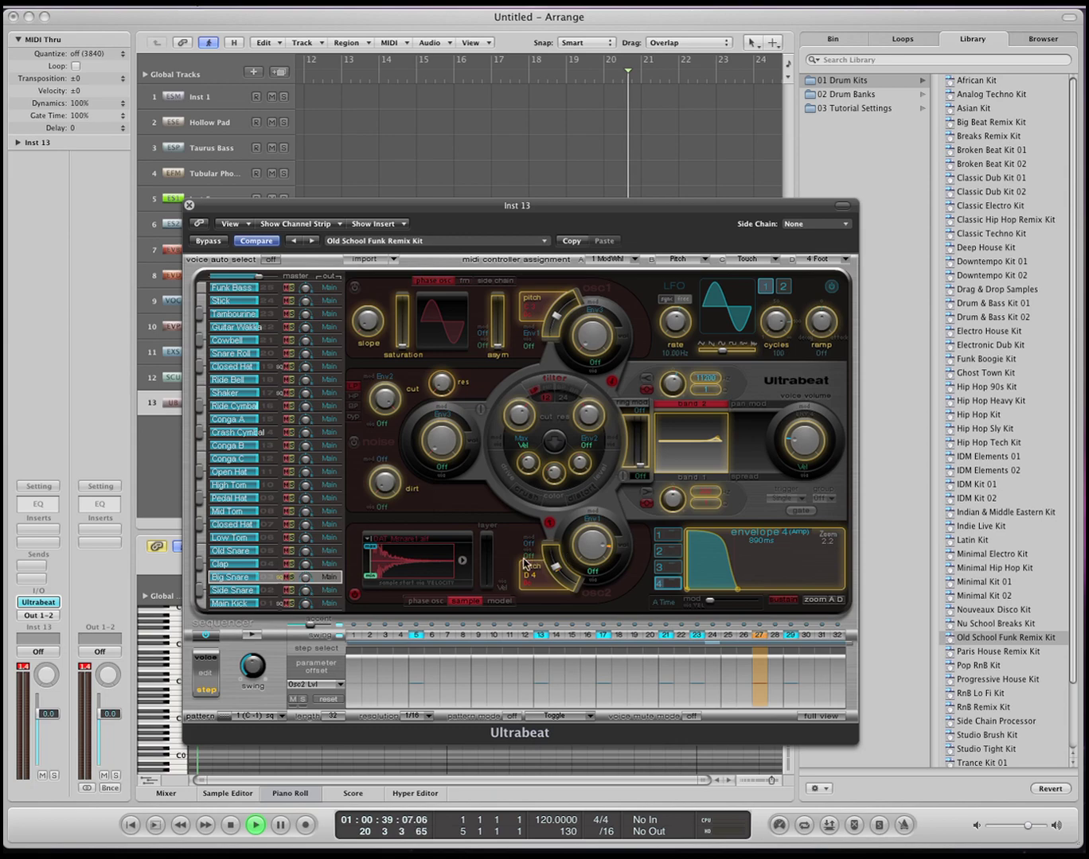
pyautogui.click(526, 413)
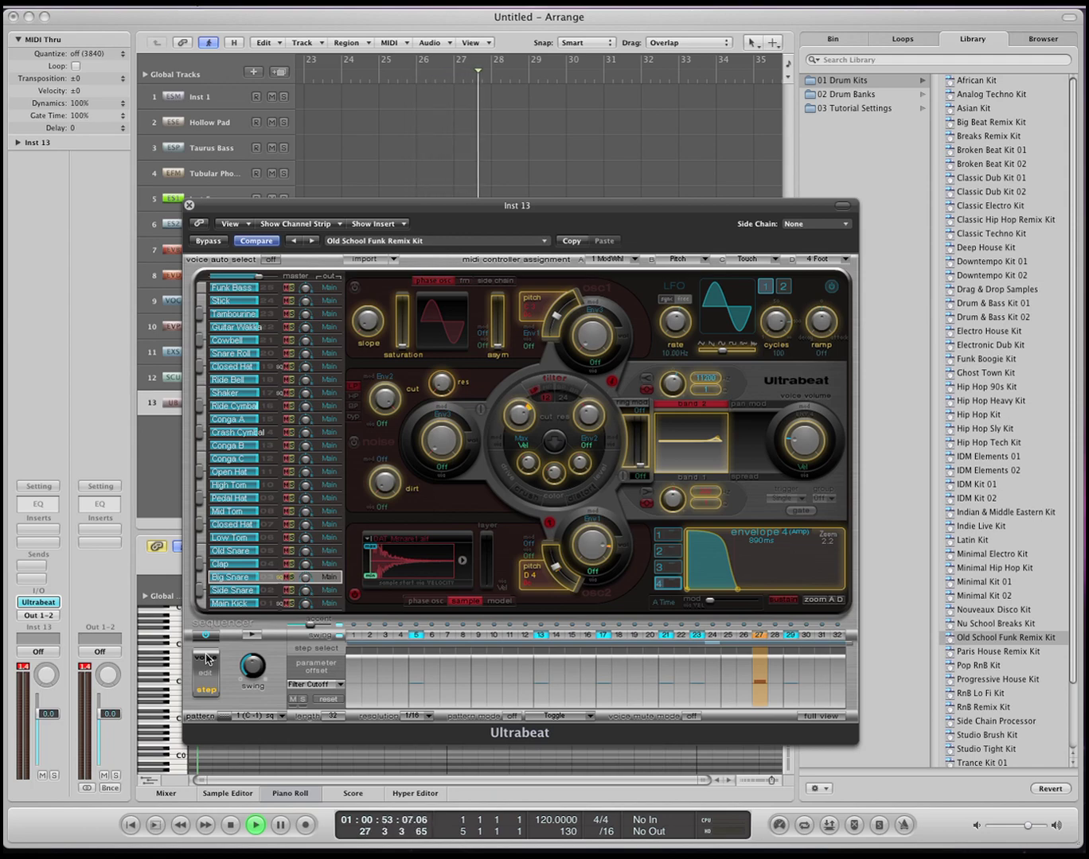
pyautogui.click(1003, 402)
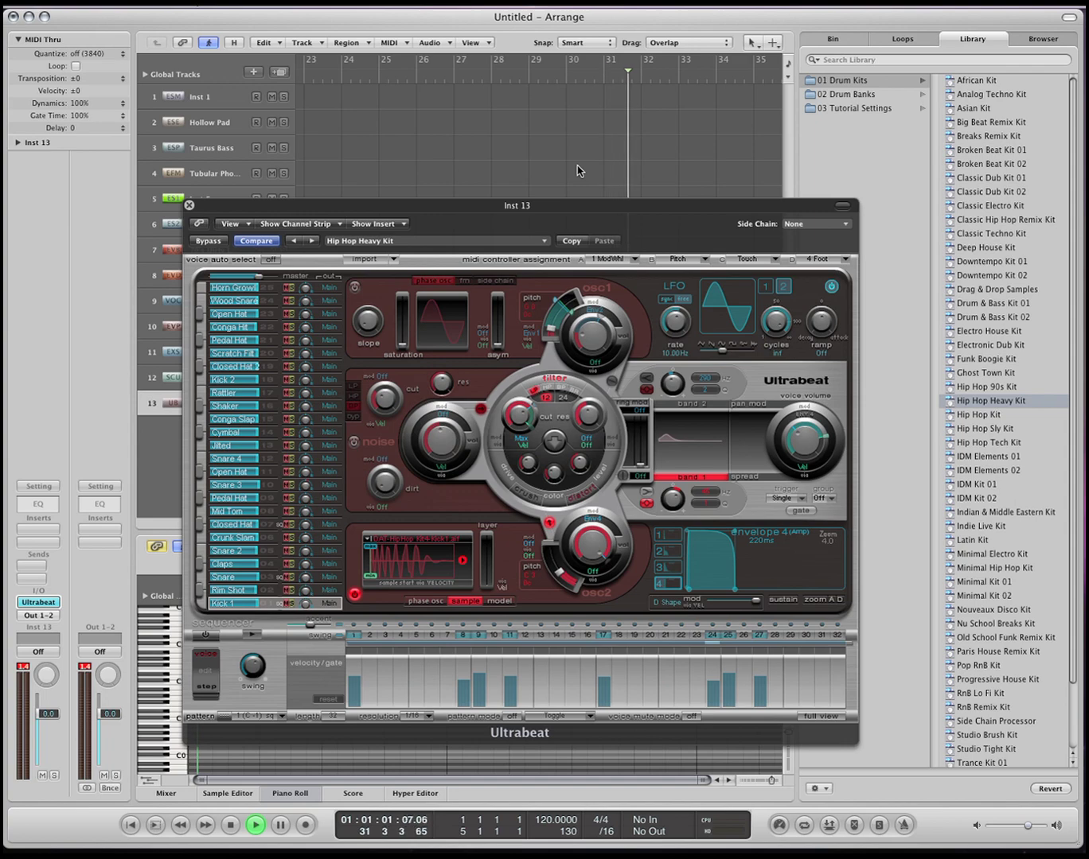
# - Stop playback, delete the Ultrabeat region and show the Mixer
pyautogui.press('space')
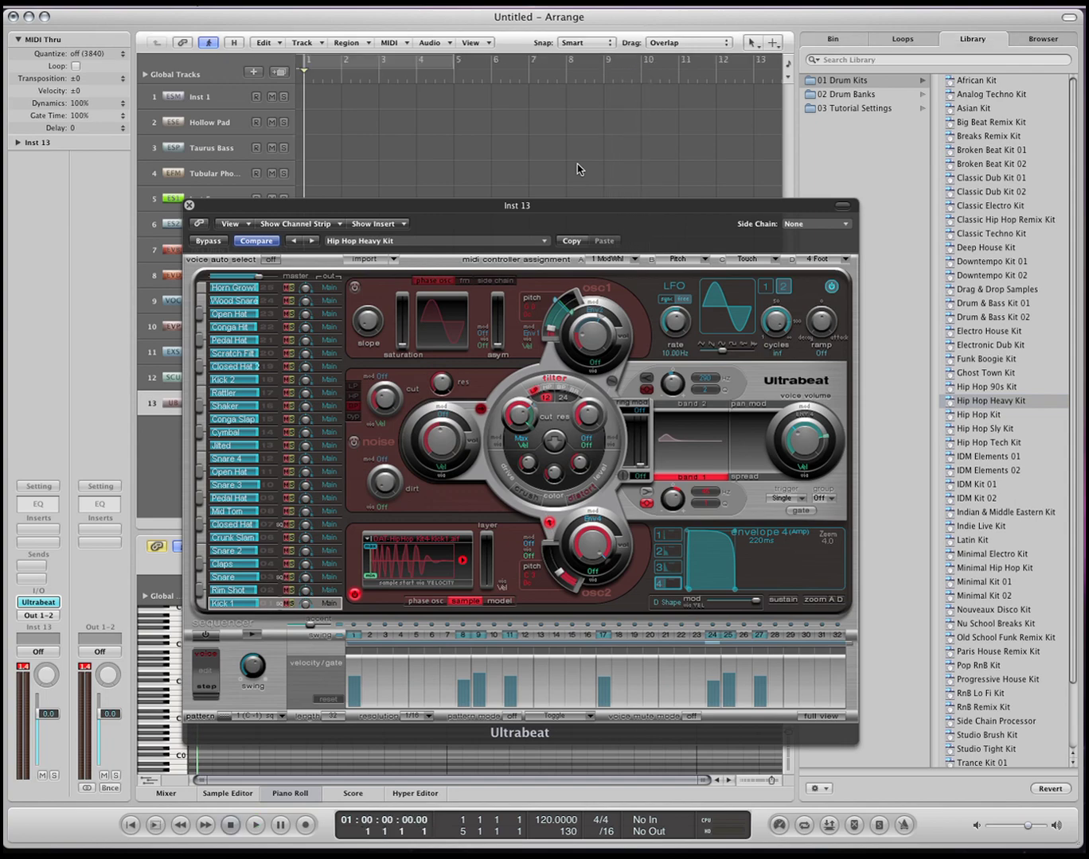
pyautogui.press('super+w')
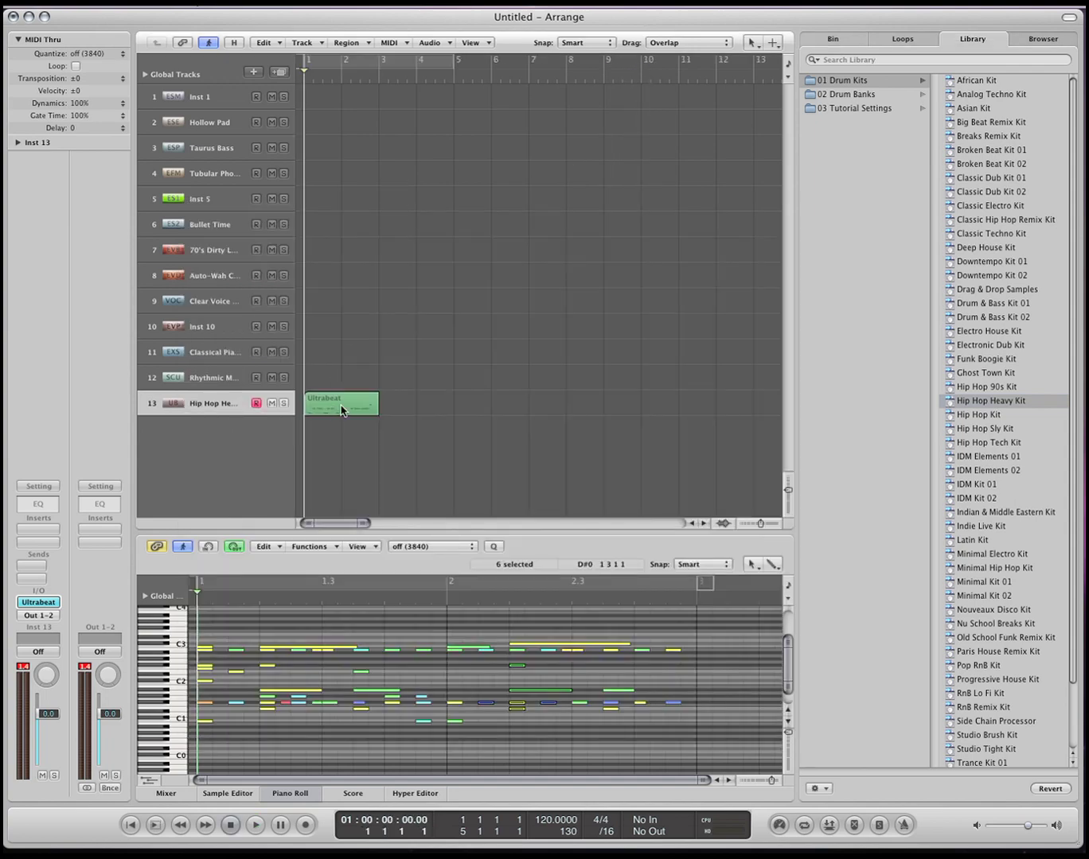
pyautogui.press('Delete')
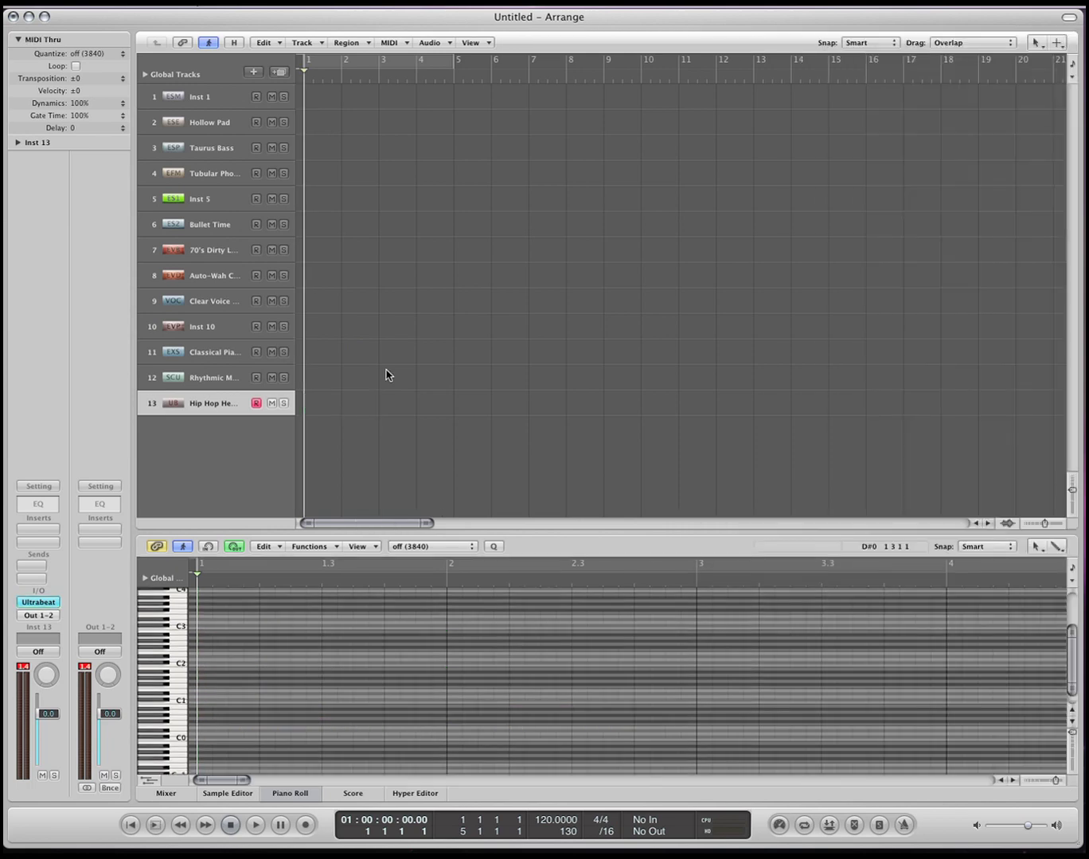
pyautogui.press('x')
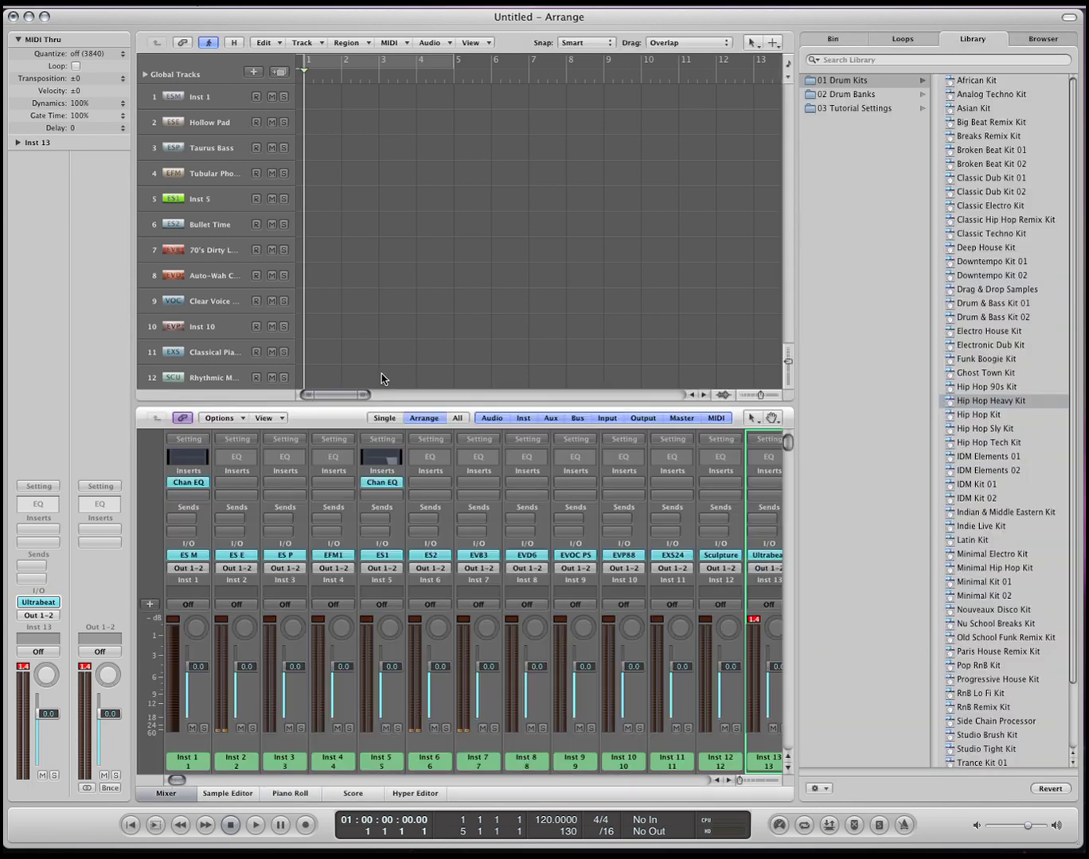
# - Reload Ultrabeat on track 13 as a Multi Output instrument
pyautogui.click(54, 604)
pyautogui.click(54, 604)
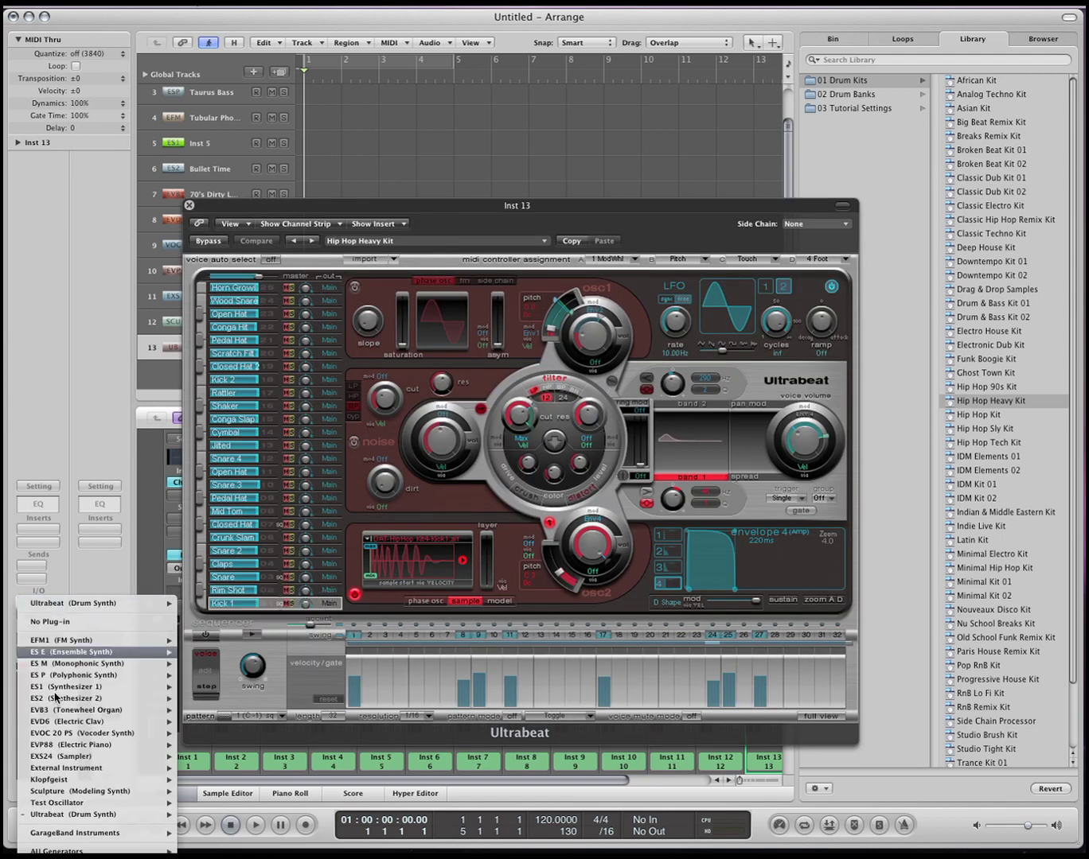
pyautogui.moveTo(69, 819)
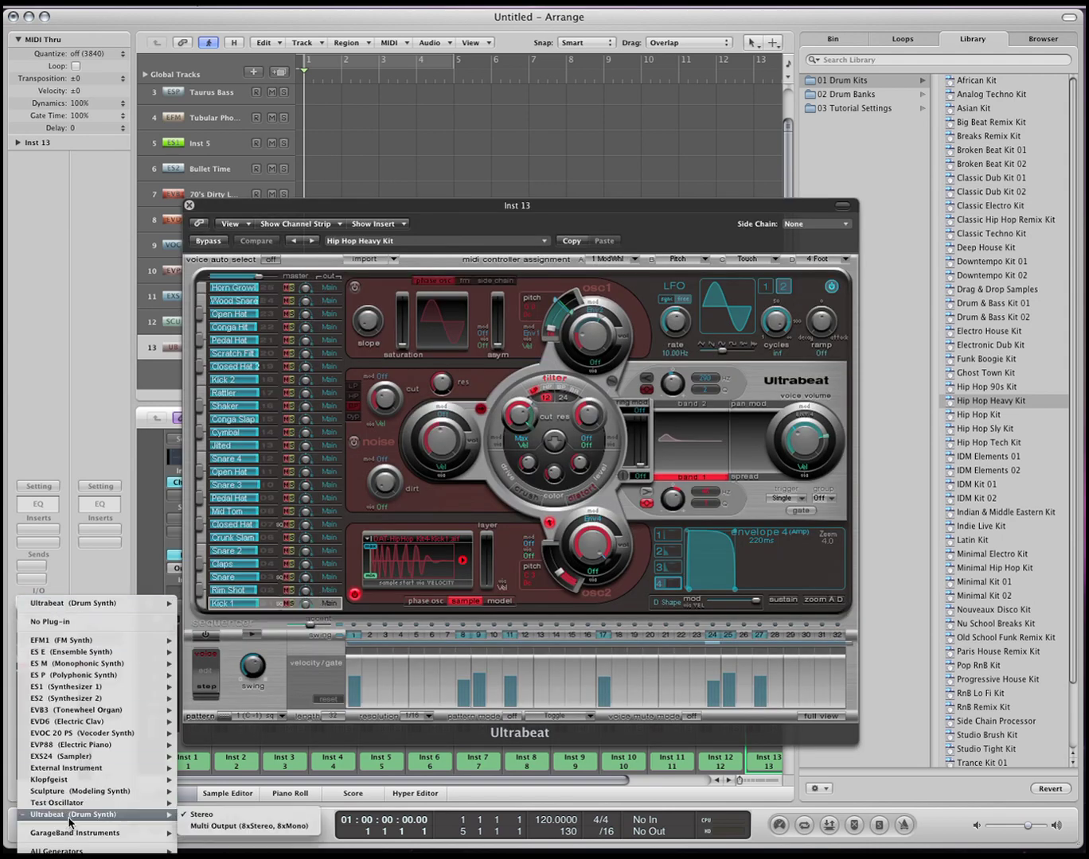
pyautogui.click(229, 828)
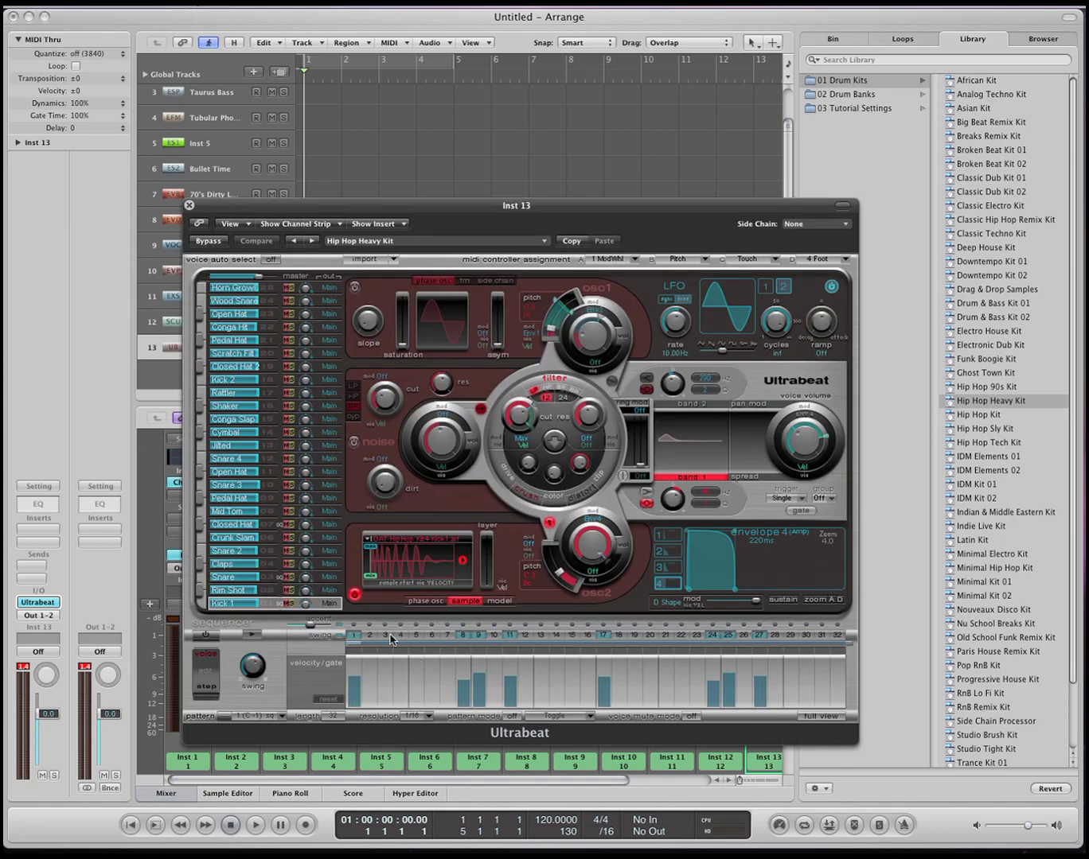
# - Turn on Ultrabeat's step sequencer, audition the pattern and enable Full View for all voices
pyautogui.click(266, 593)
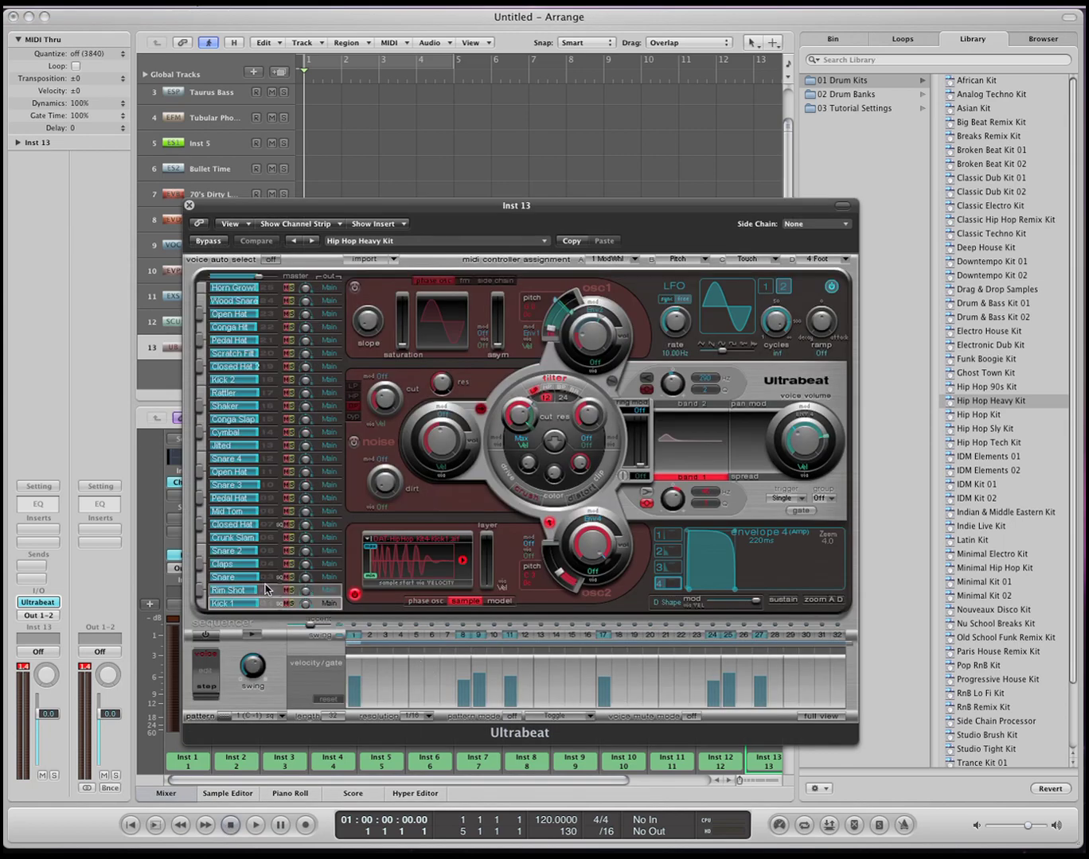
pyautogui.click(206, 634)
pyautogui.click(252, 634)
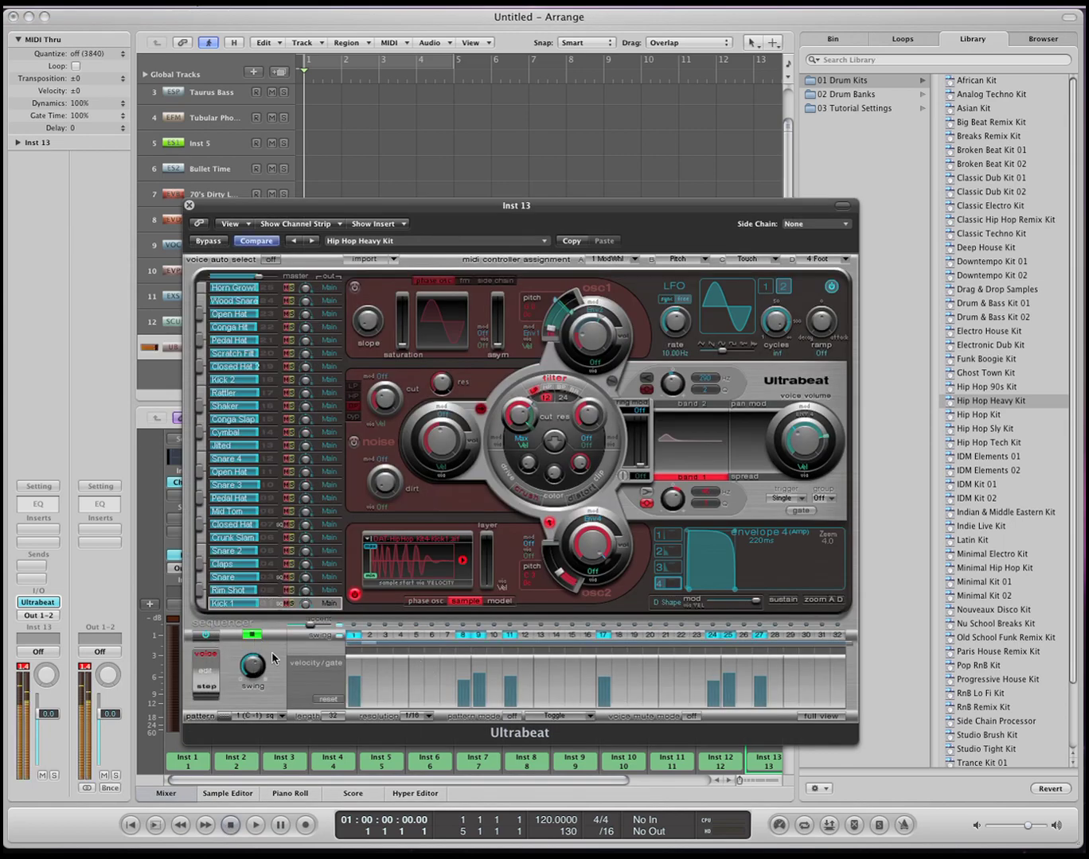
pyautogui.click(833, 717)
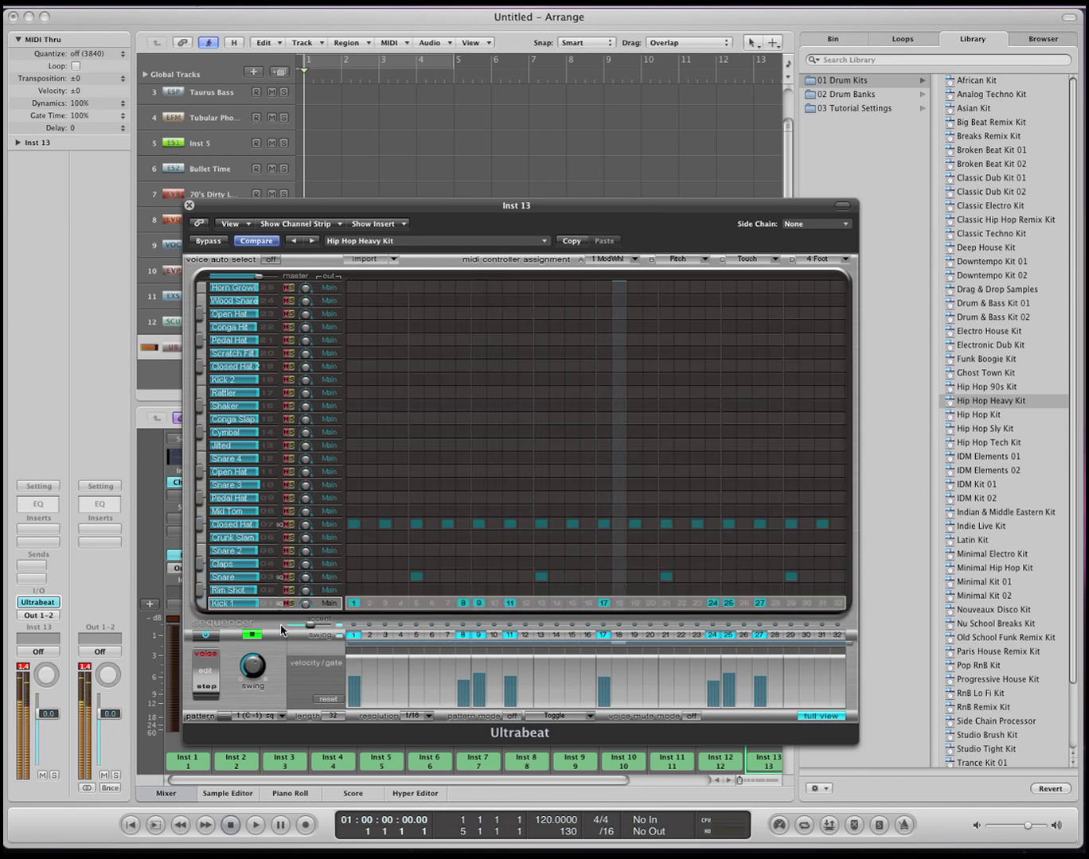
pyautogui.click(253, 635)
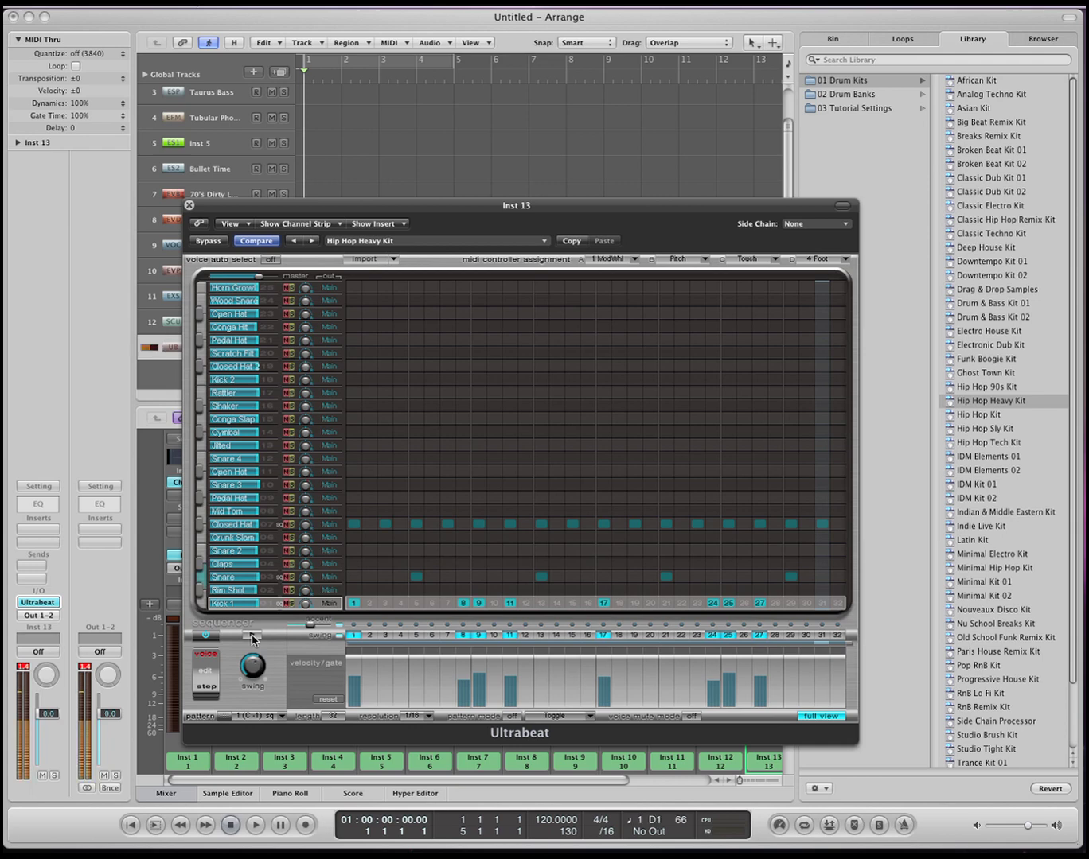
# - Add Snare 2 hits at steps 11, 16 and 20, and Snare hits at steps 7 and 10
pyautogui.click(377, 551)
pyautogui.click(510, 550)
pyautogui.click(588, 550)
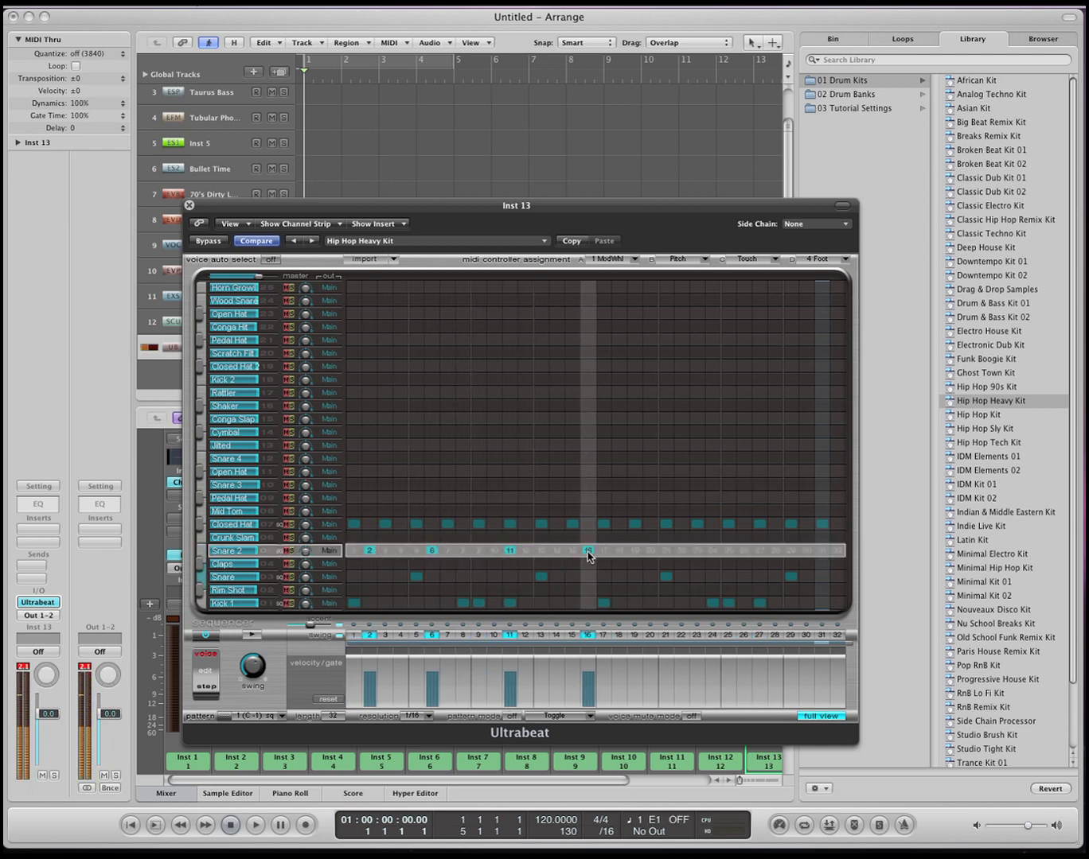
pyautogui.click(650, 549)
pyautogui.click(448, 576)
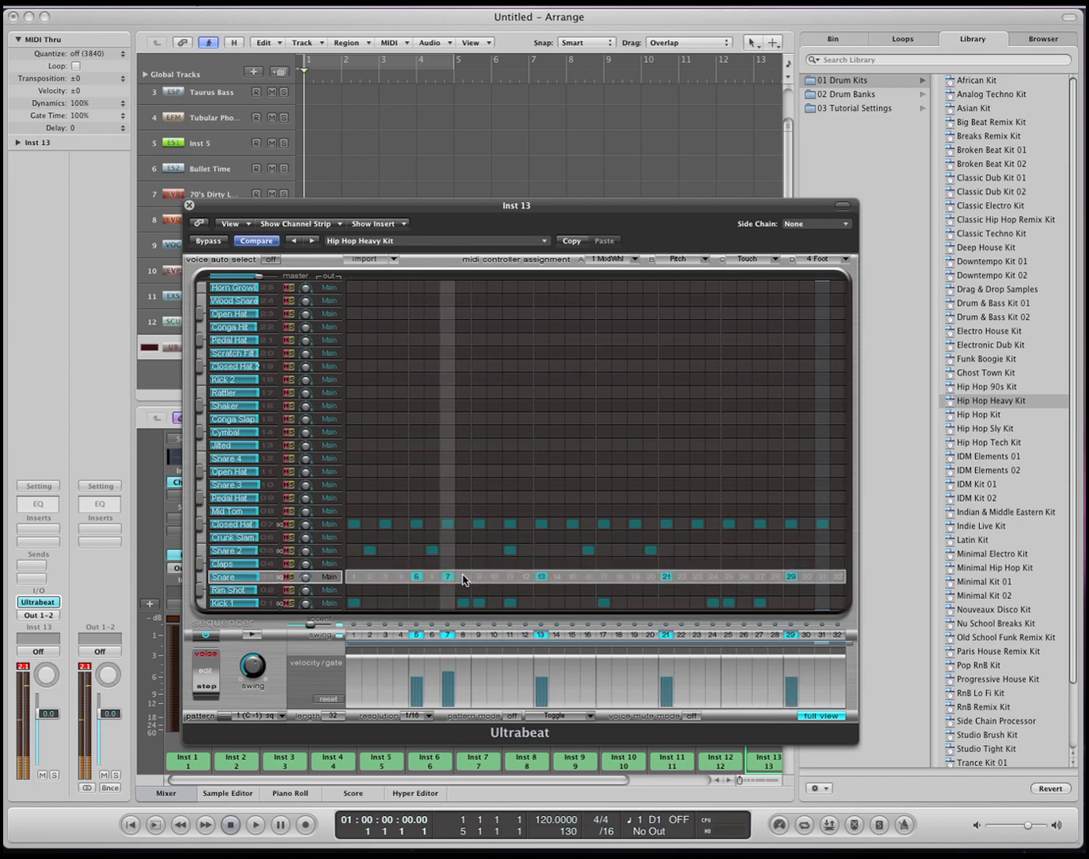
pyautogui.click(493, 576)
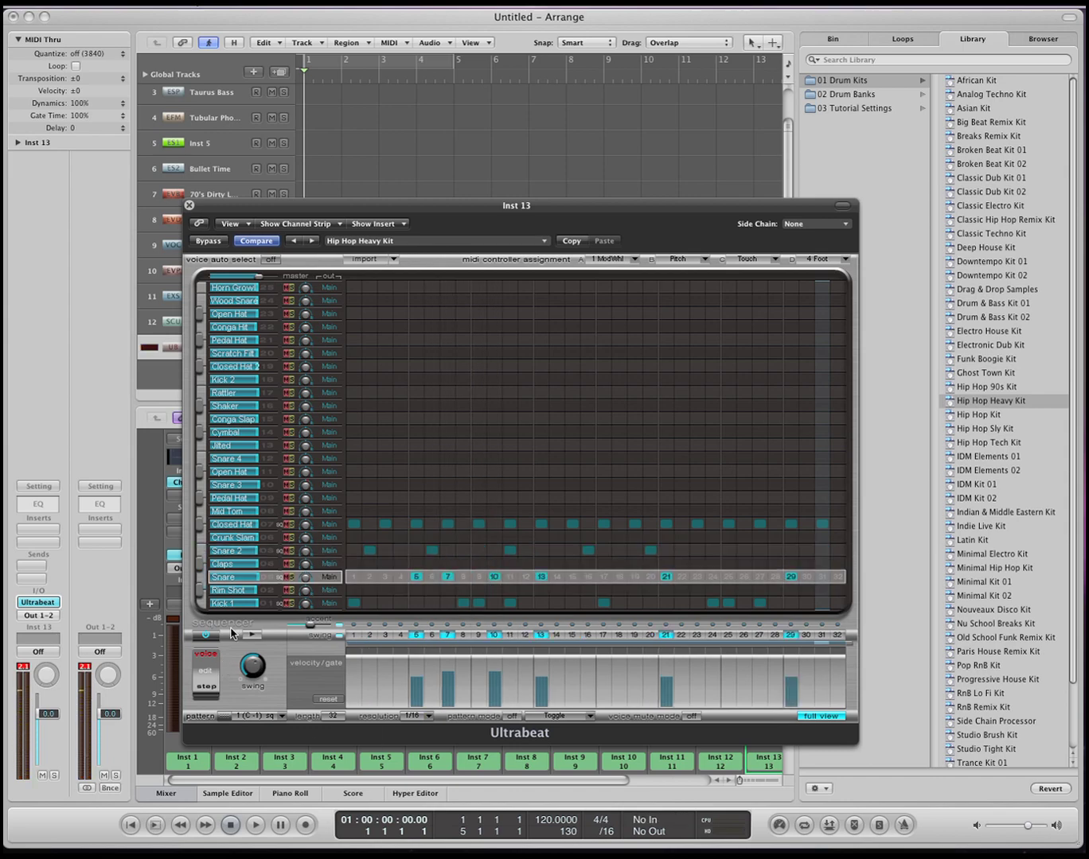
pyautogui.click(816, 716)
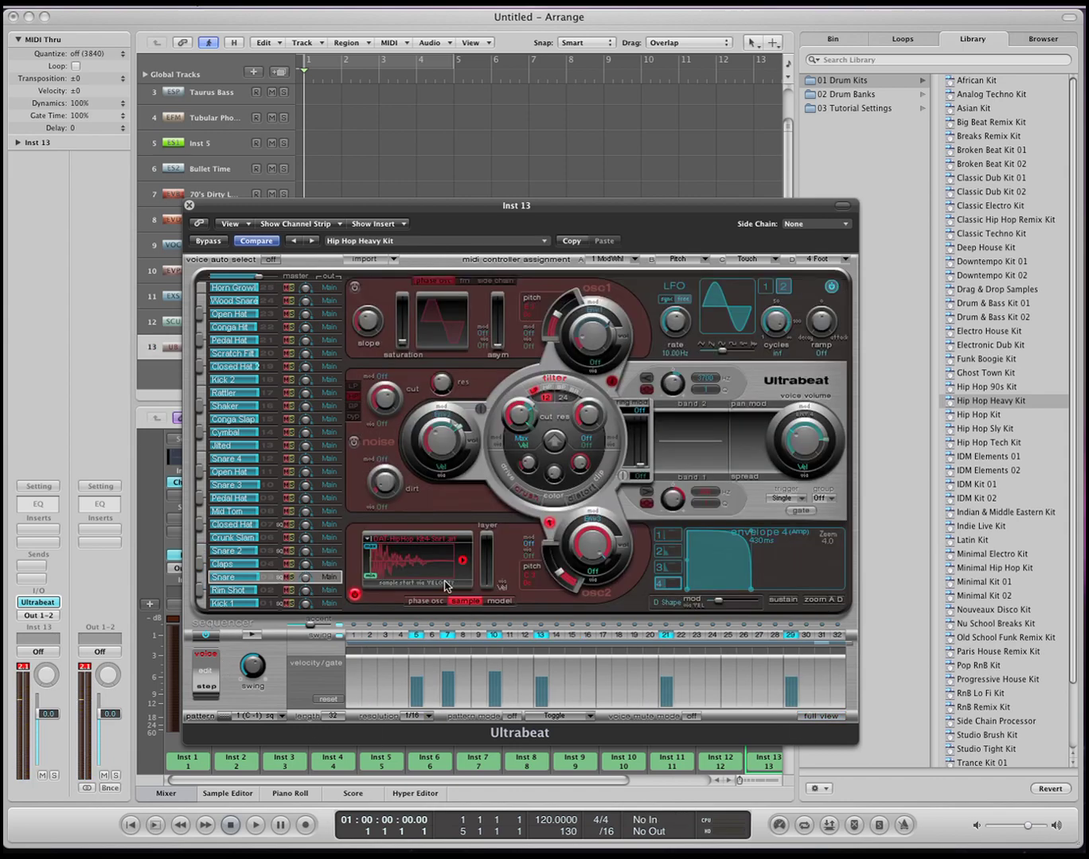
# - Route the Snare and Snare 2 voice outputs to 3-4
pyautogui.click(327, 579)
pyautogui.click(362, 592)
pyautogui.click(328, 552)
pyautogui.click(364, 566)
# - Add an Aux 1 channel from the Inst 13 strip for Ultrabeat outputs 3-4
pyautogui.moveTo(454, 216); pyautogui.dragTo(571, 25)
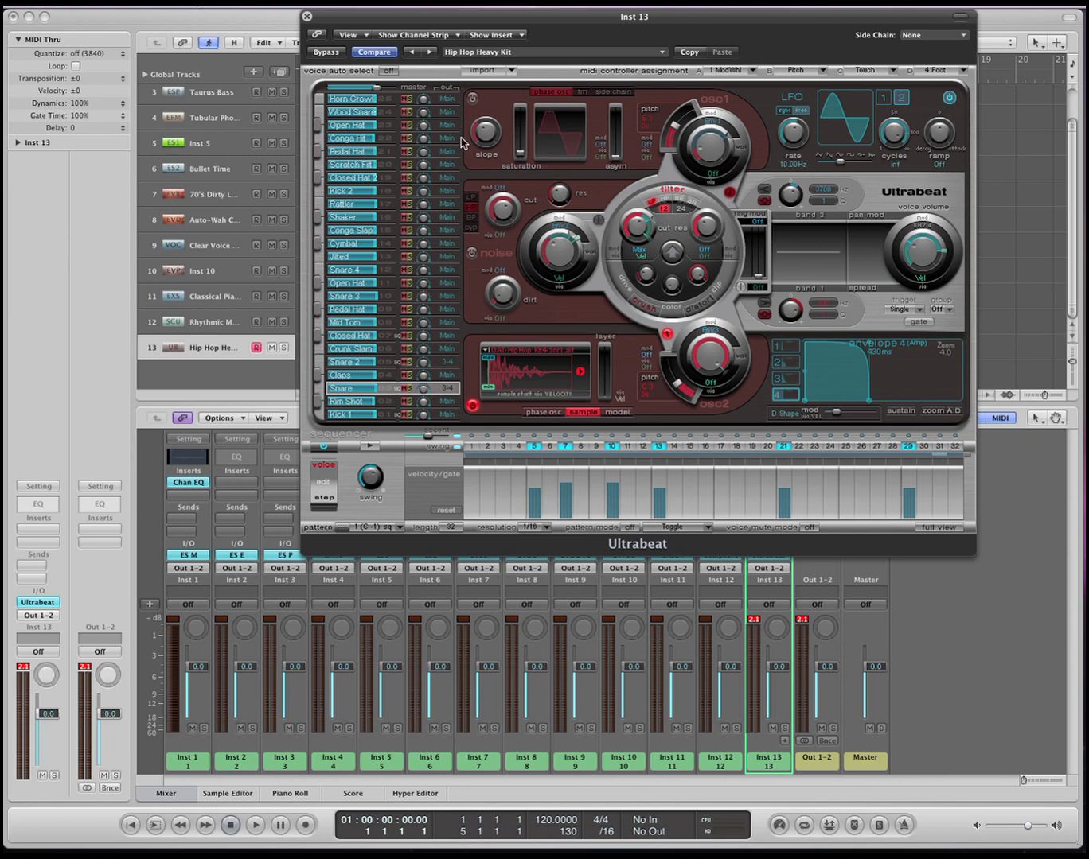
pyautogui.moveTo(401, 16); pyautogui.dragTo(349, 106)
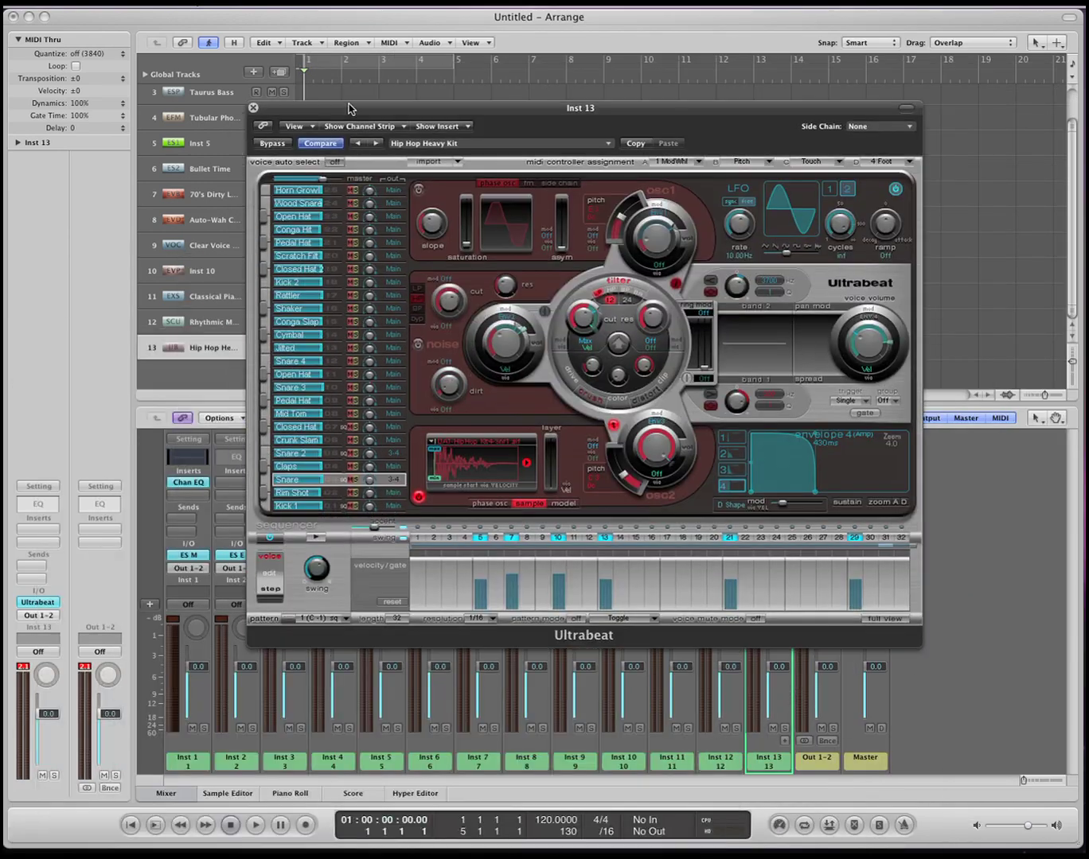
pyautogui.press('super+w')
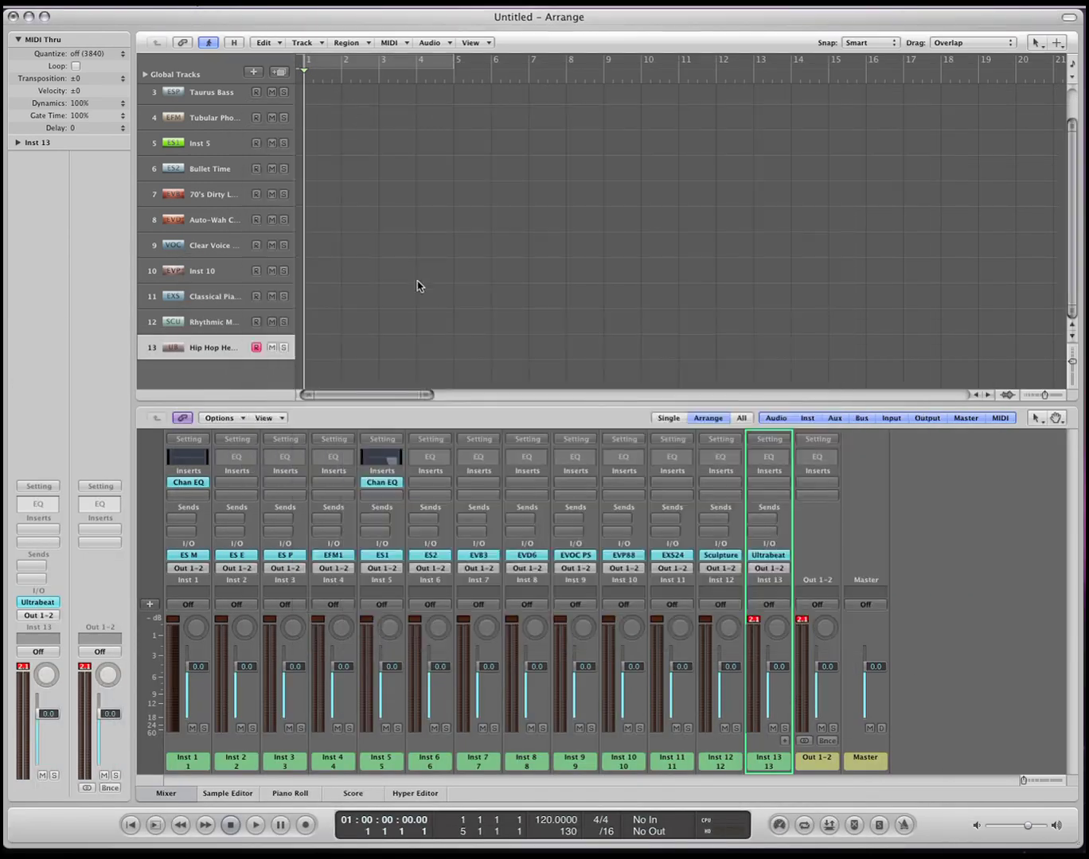
pyautogui.click(779, 545)
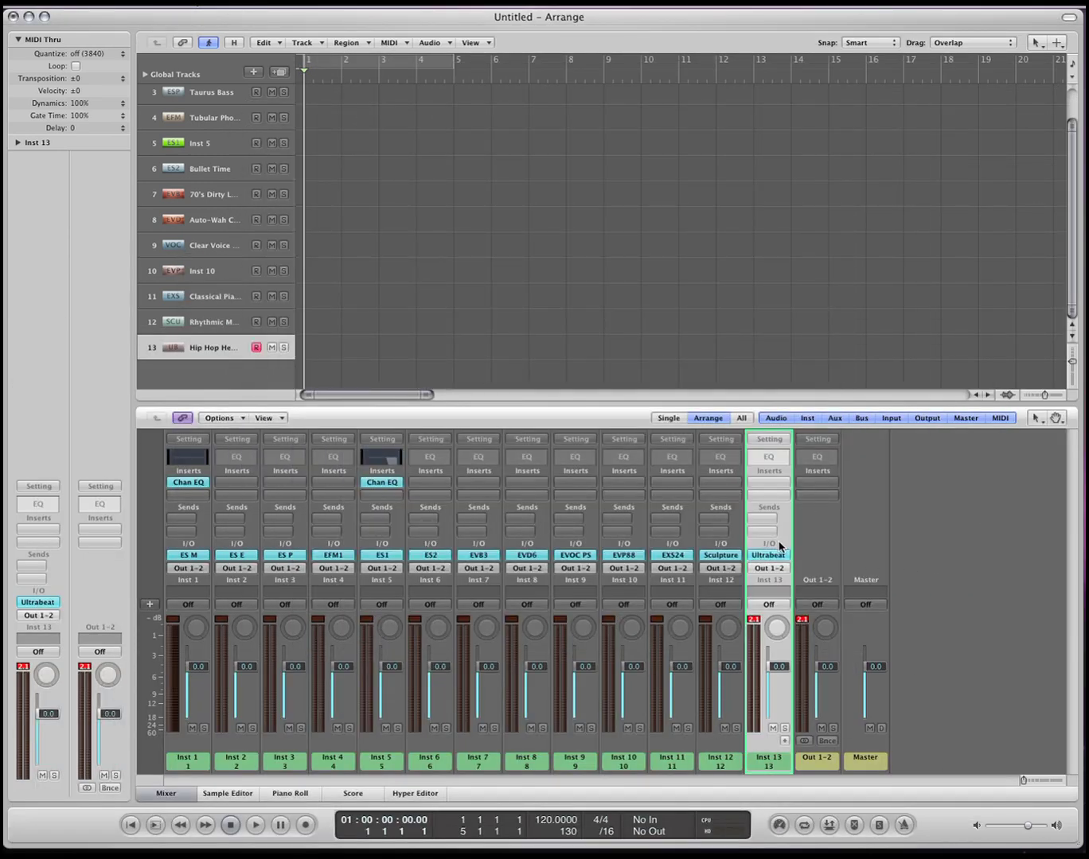
pyautogui.click(785, 742)
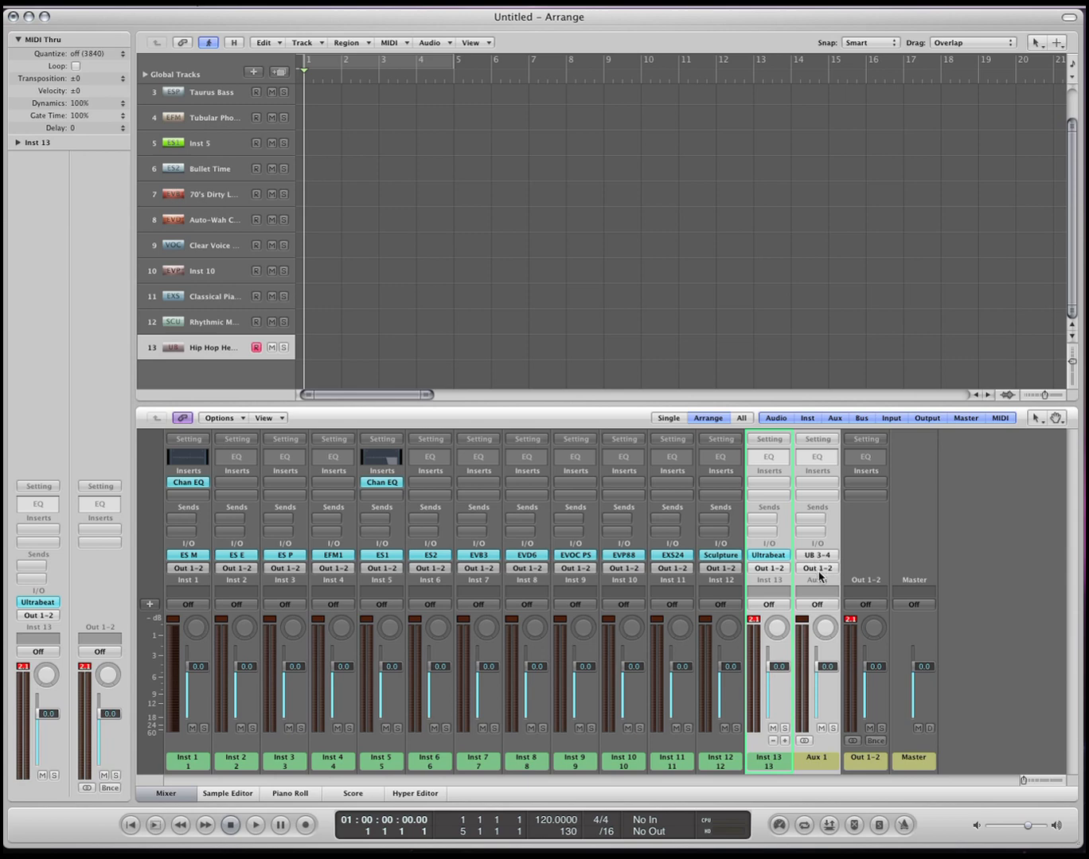
# - Insert a Reverb > Space Designer plug-in on Aux 1
pyautogui.click(819, 481)
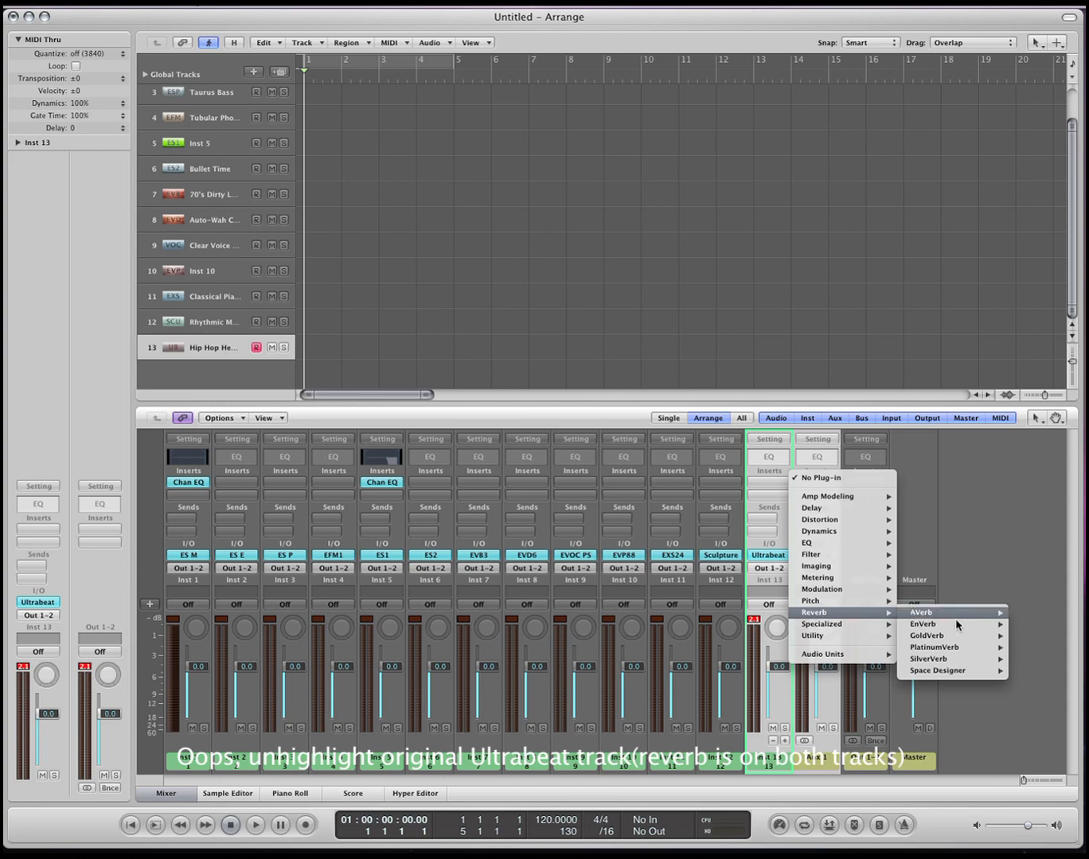
pyautogui.click(1022, 678)
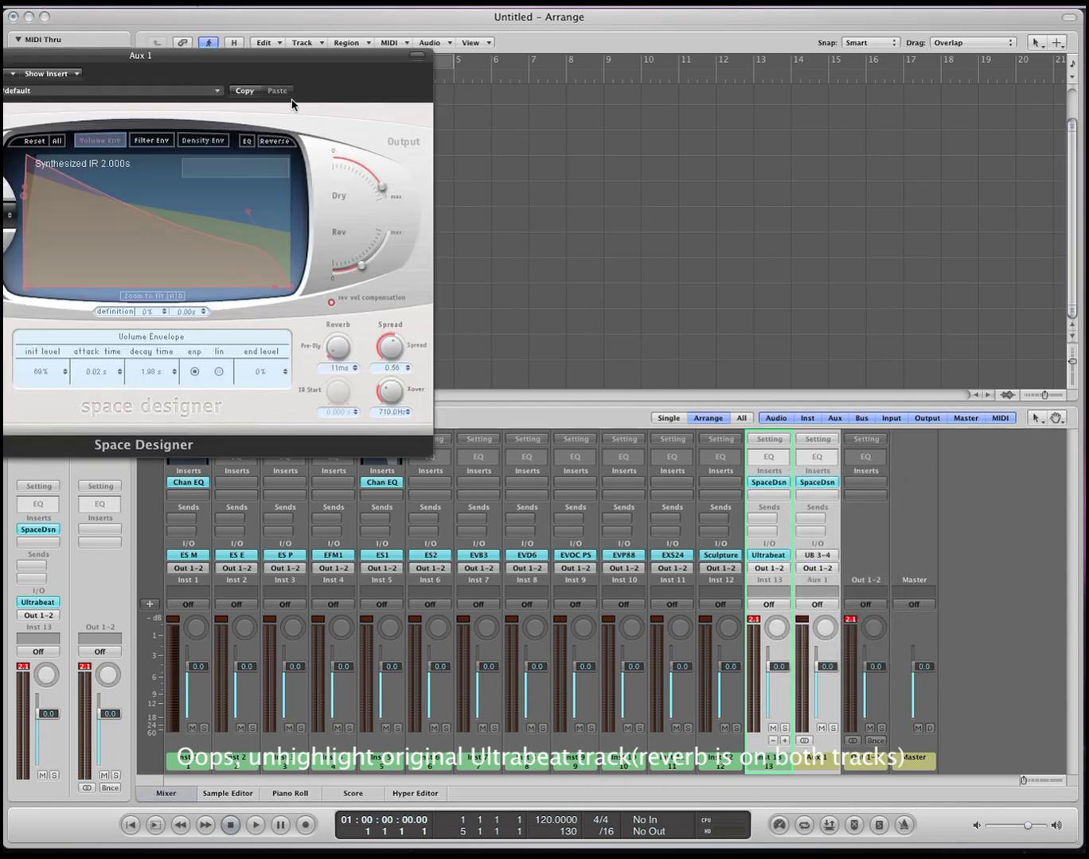
pyautogui.moveTo(294, 62); pyautogui.dragTo(625, 155)
pyautogui.press('super+w')
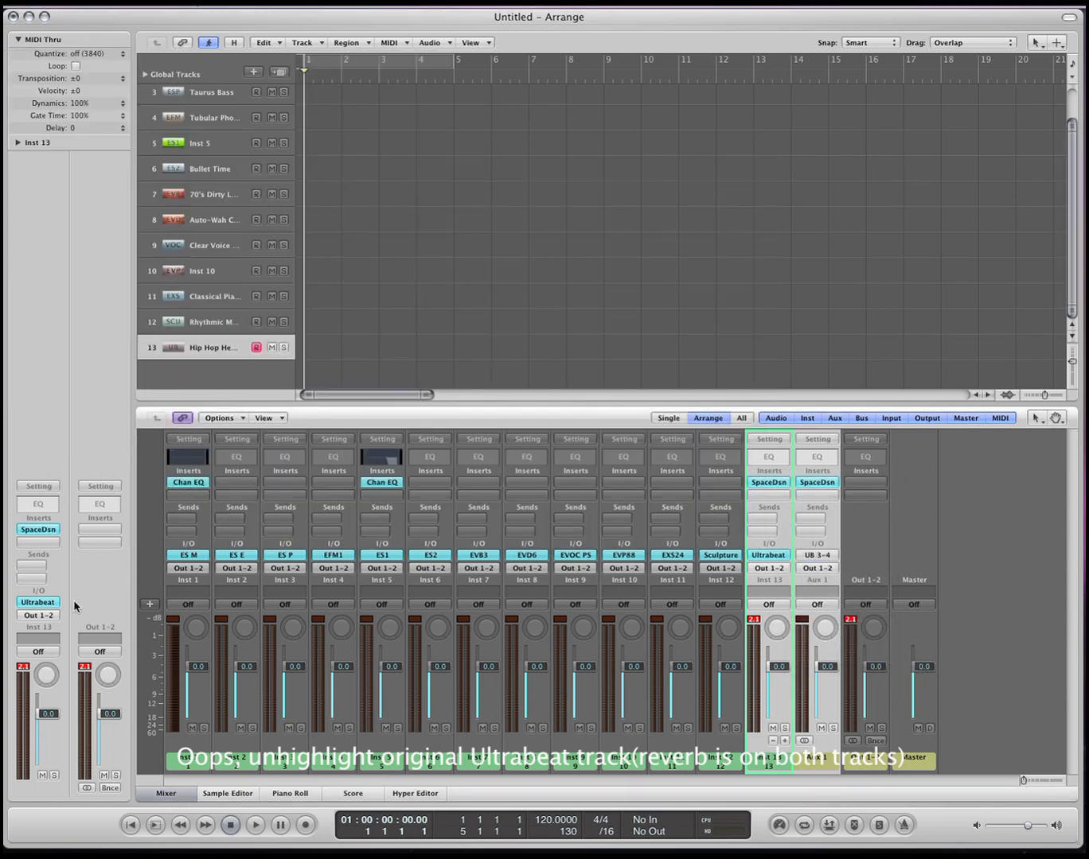
pyautogui.click(37, 605)
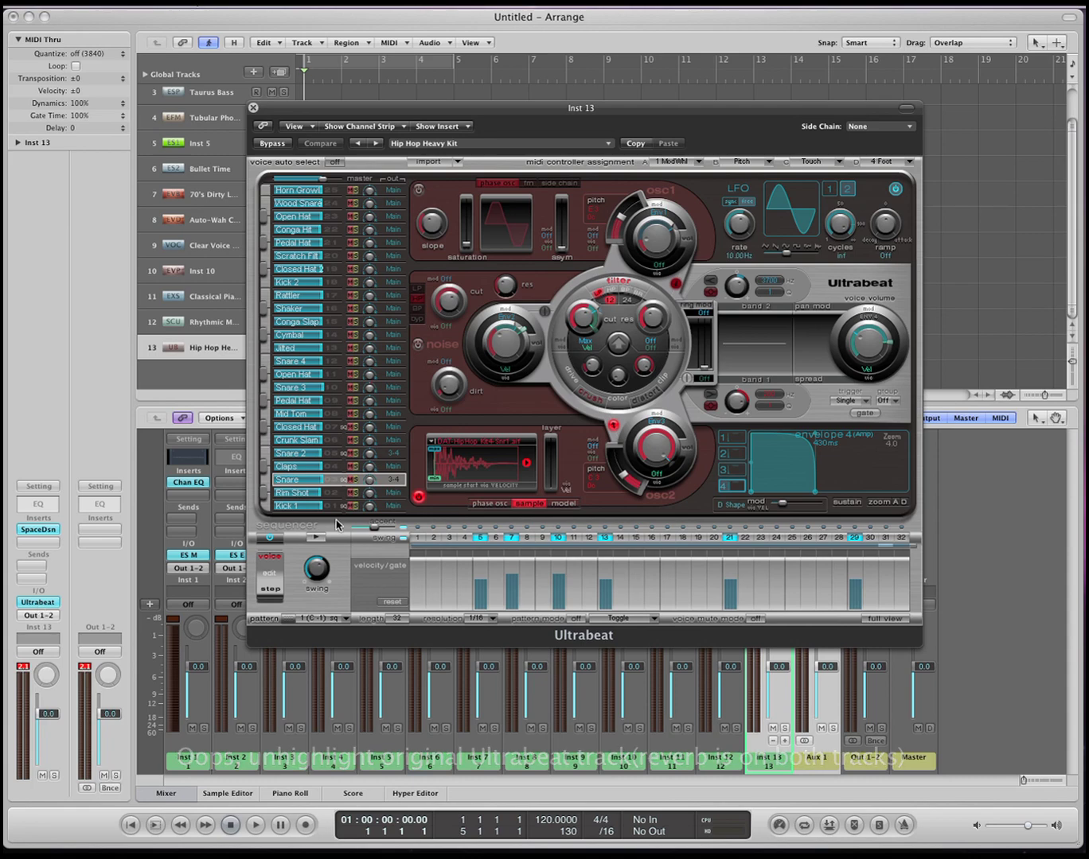
# - With Snare 2 selected, power the sequencer, play the snares through Aux 1, then close Ultrabeat
pyautogui.click(341, 454)
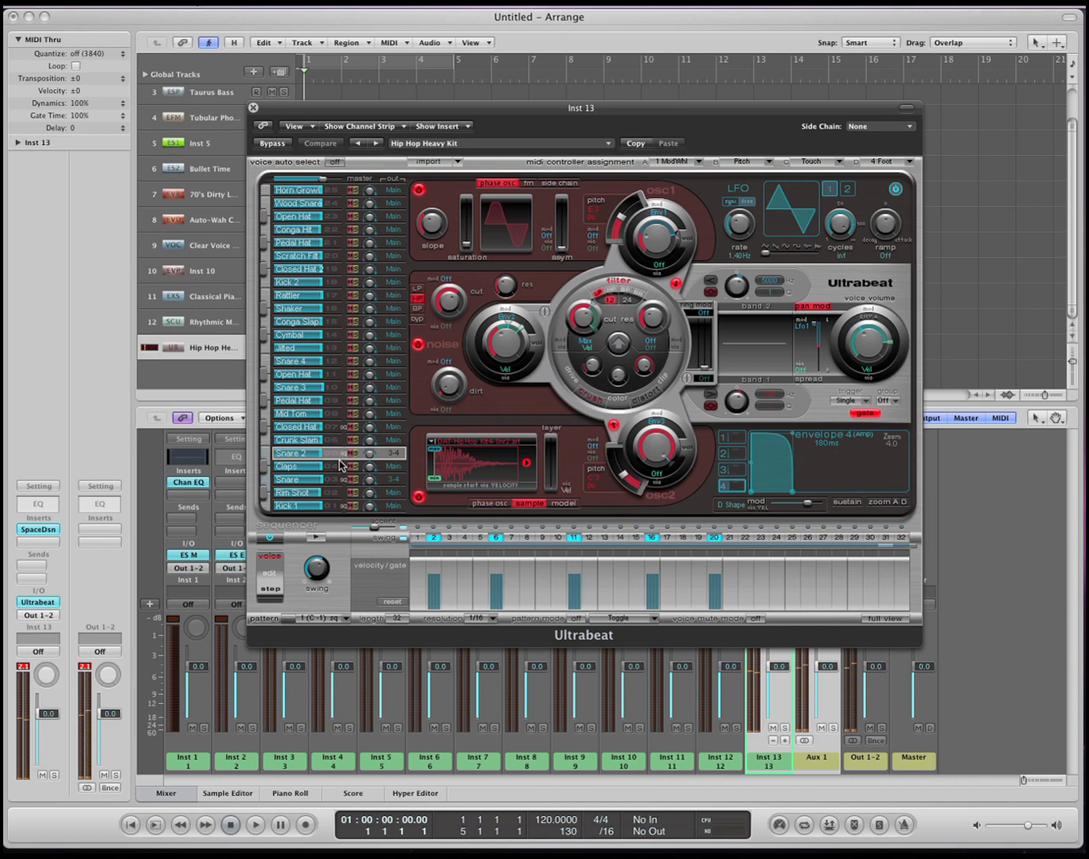
pyautogui.click(316, 538)
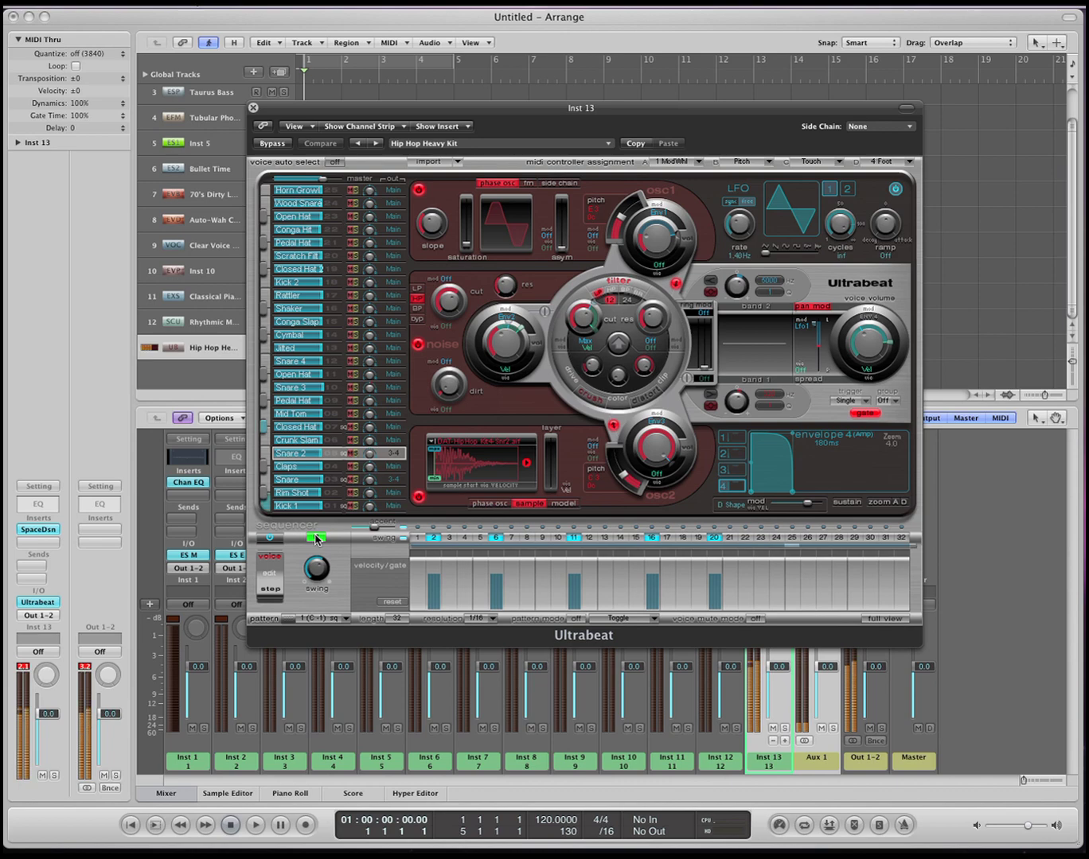
pyautogui.press('space')
pyautogui.press('space')
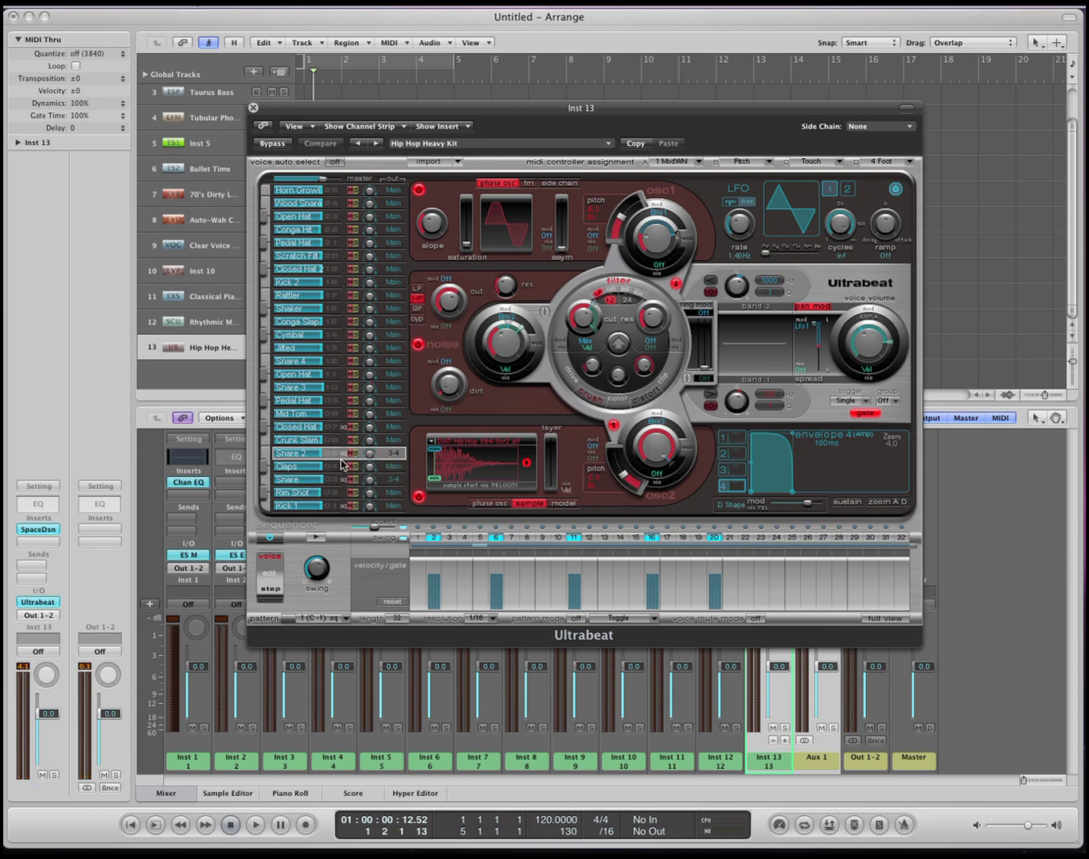
pyautogui.moveTo(672, 106); pyautogui.dragTo(674, 159)
pyautogui.press('super+w')
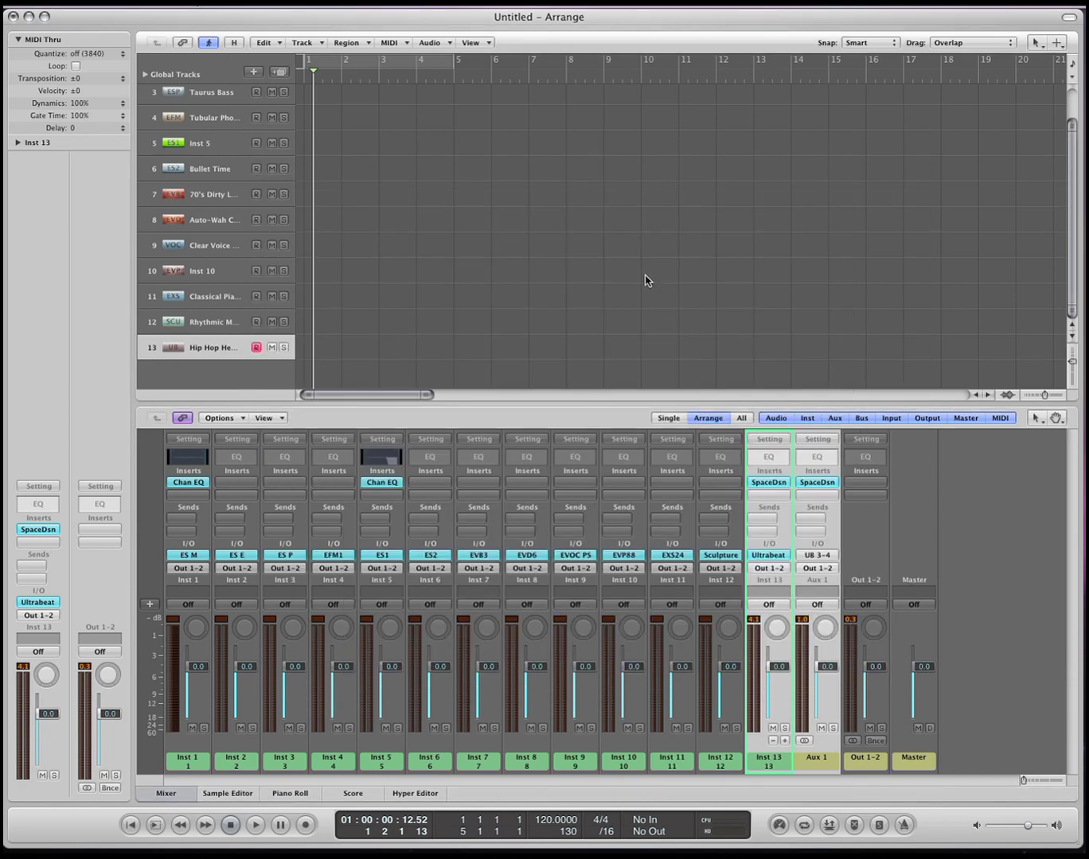
pyautogui.click(39, 603)
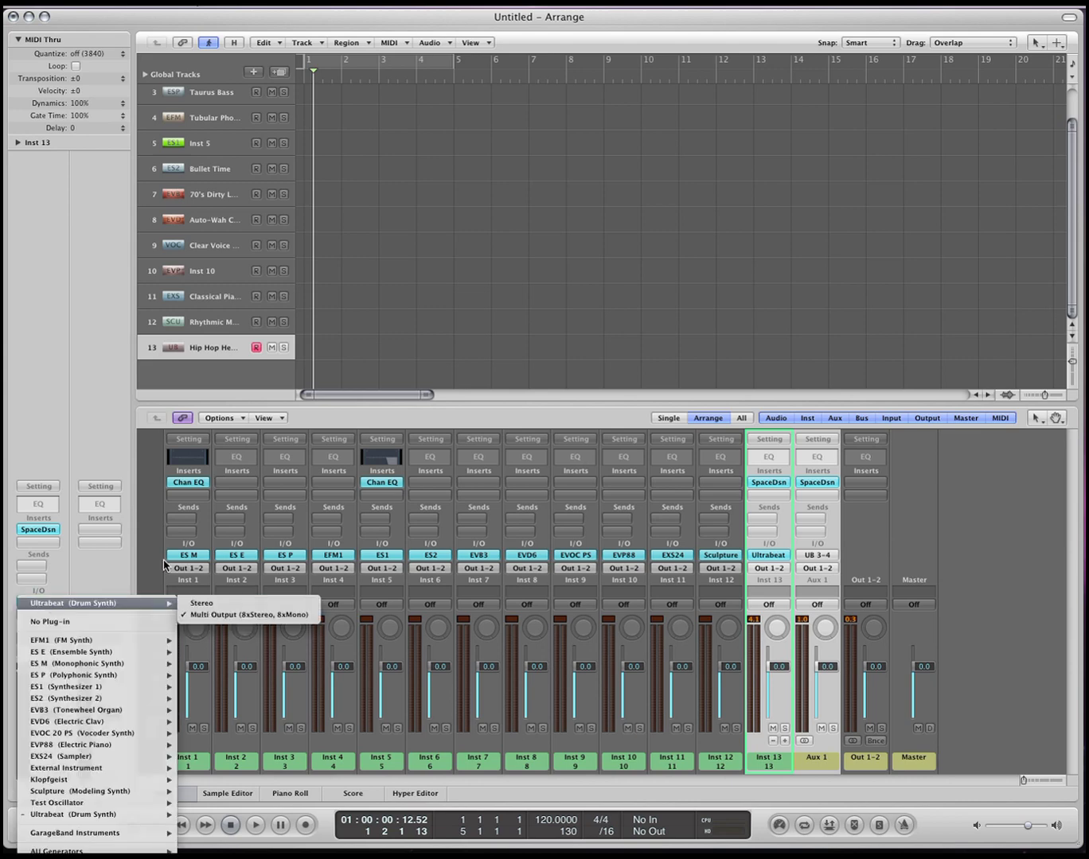
pyautogui.click(428, 278)
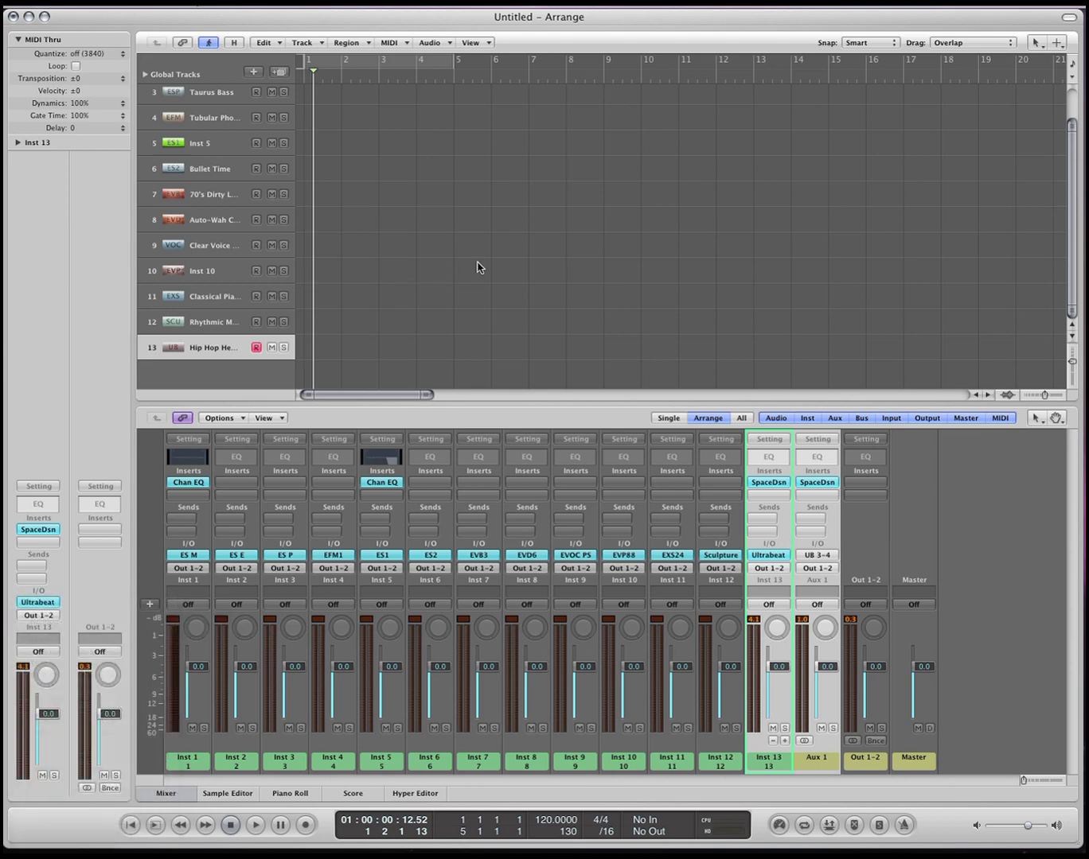